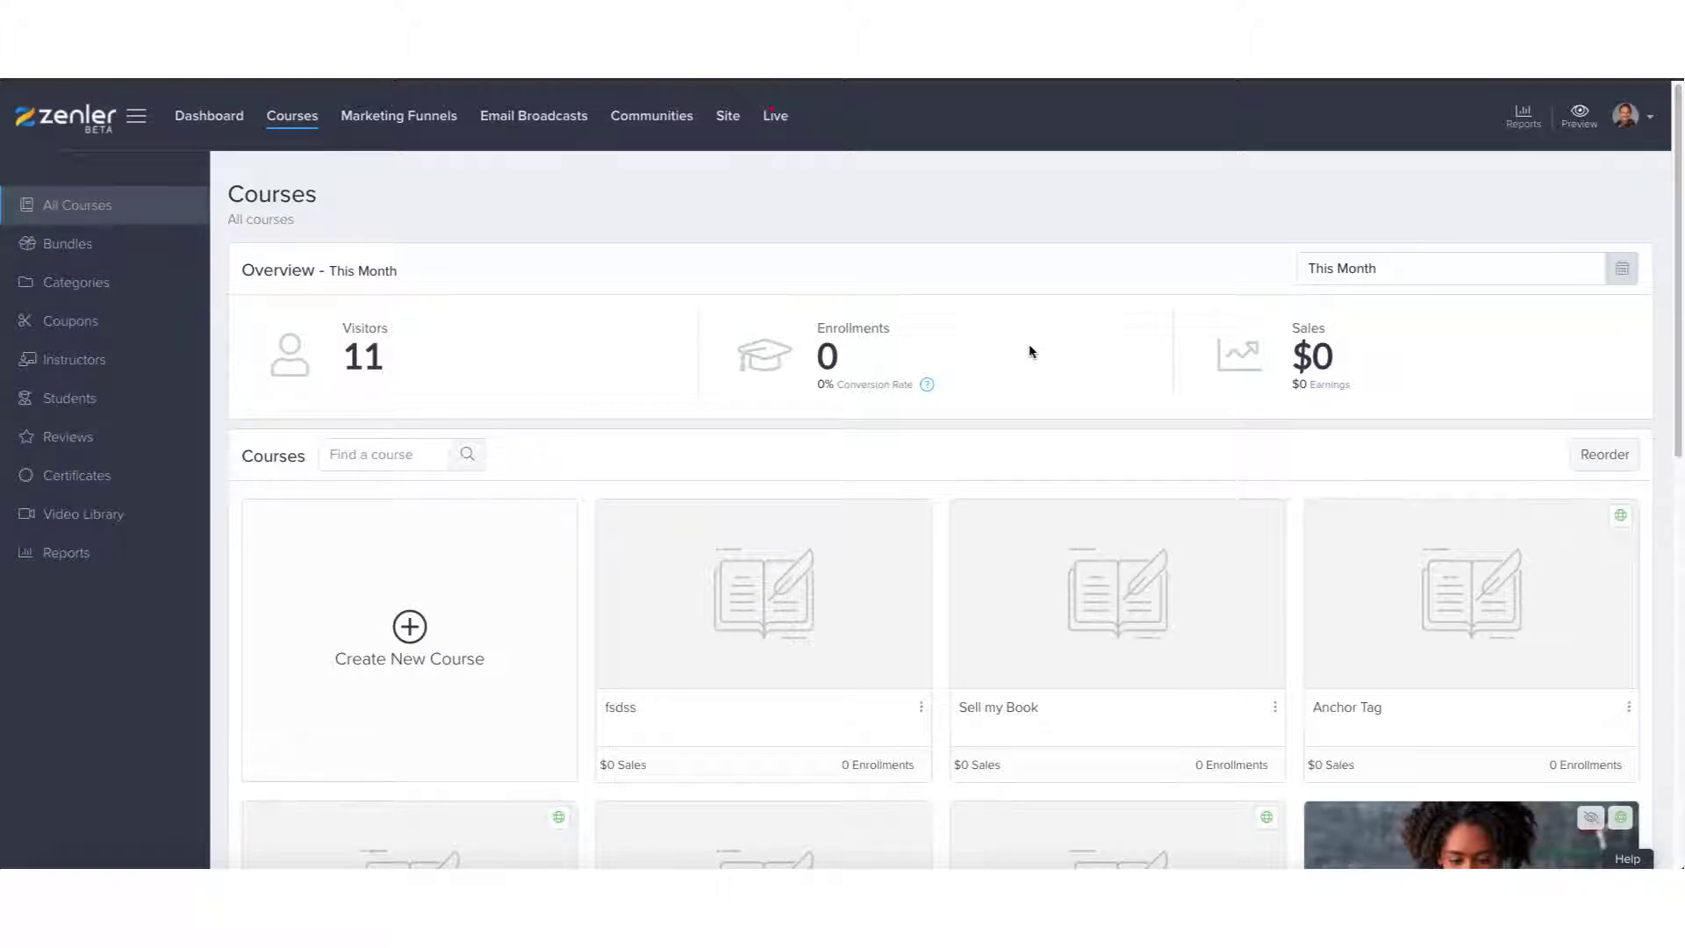
Create a new course with the title 'Sell my book'.
click(408, 638)
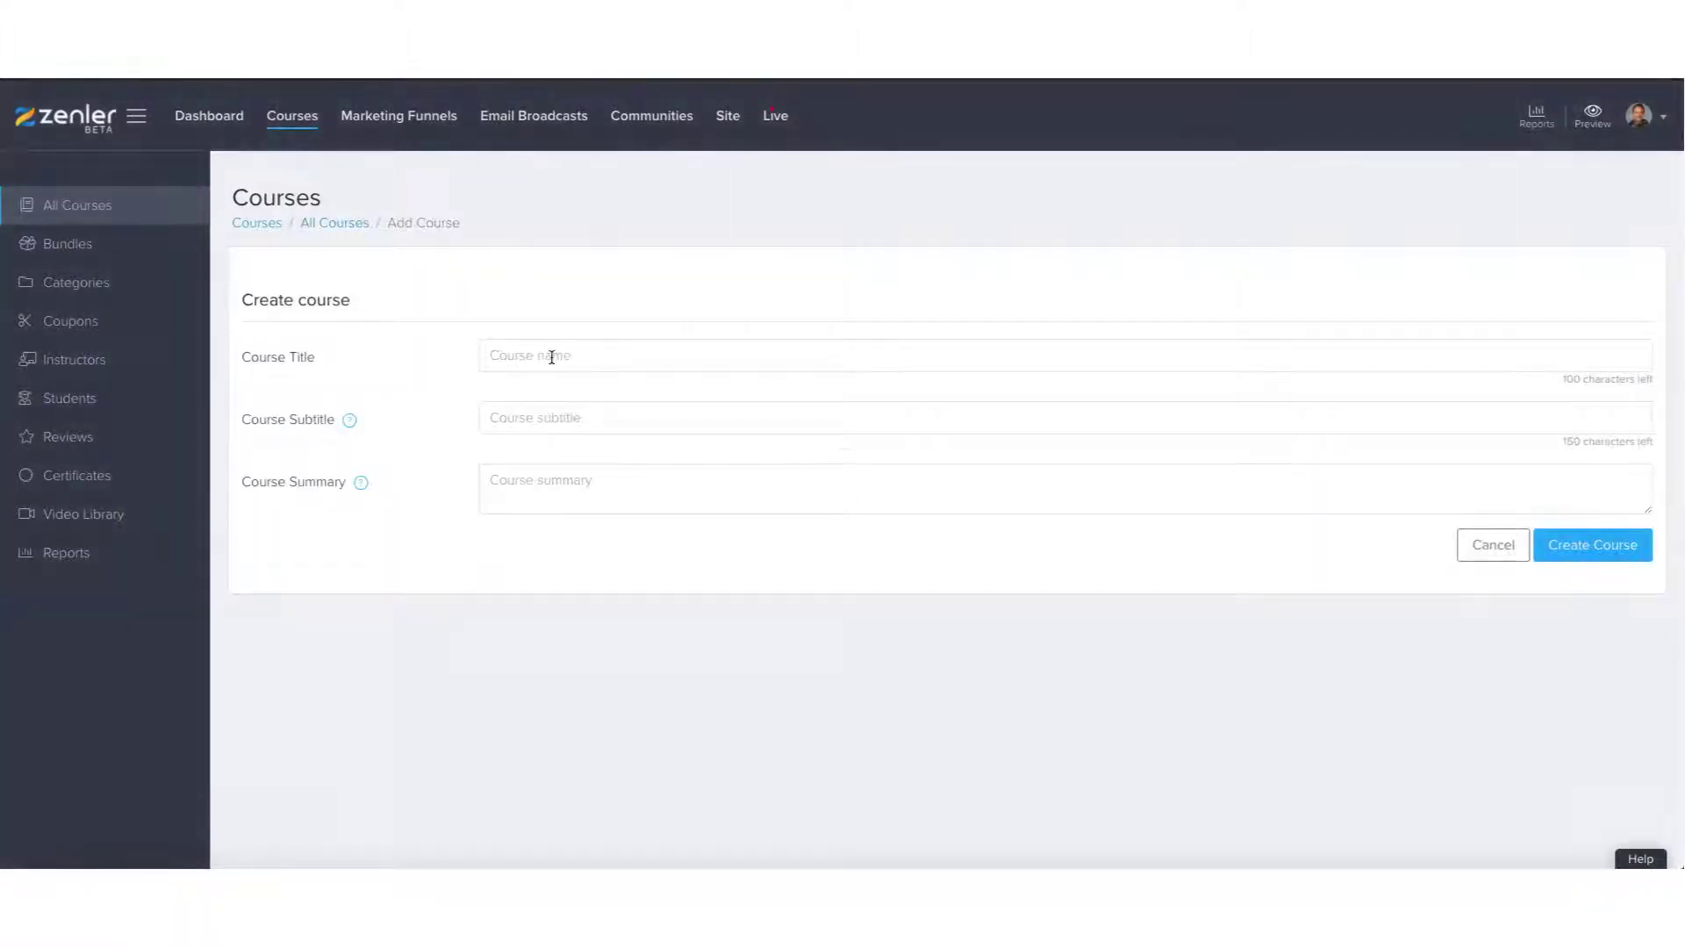
click(552, 357)
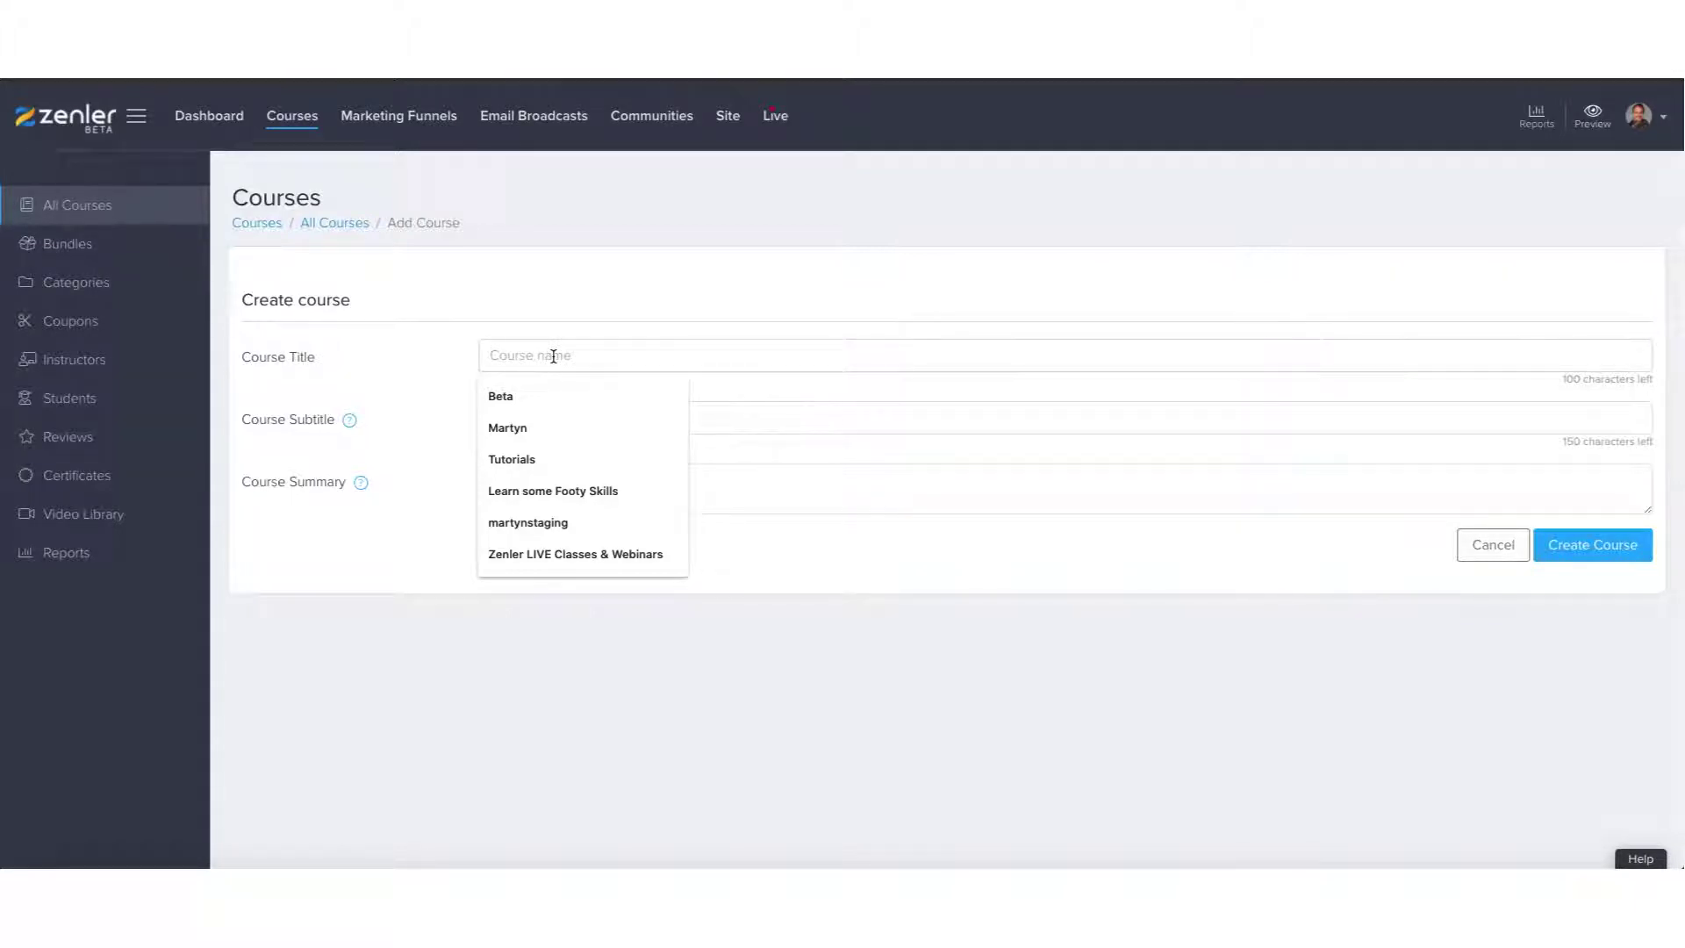
text(Sell my book)
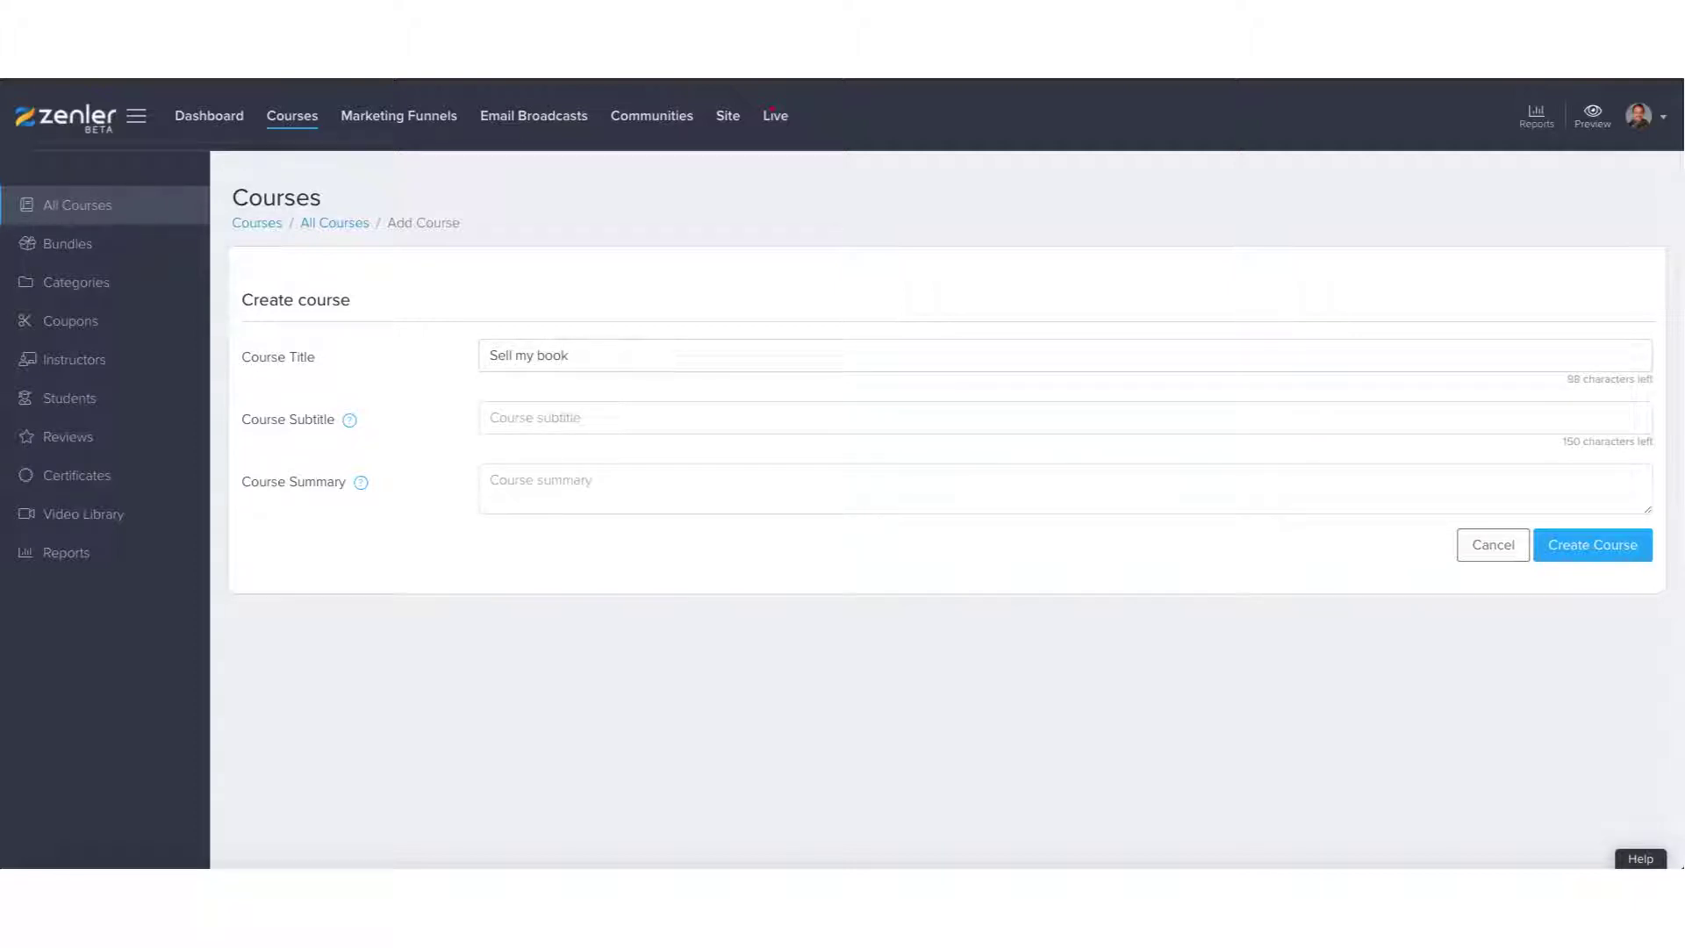
click(1581, 538)
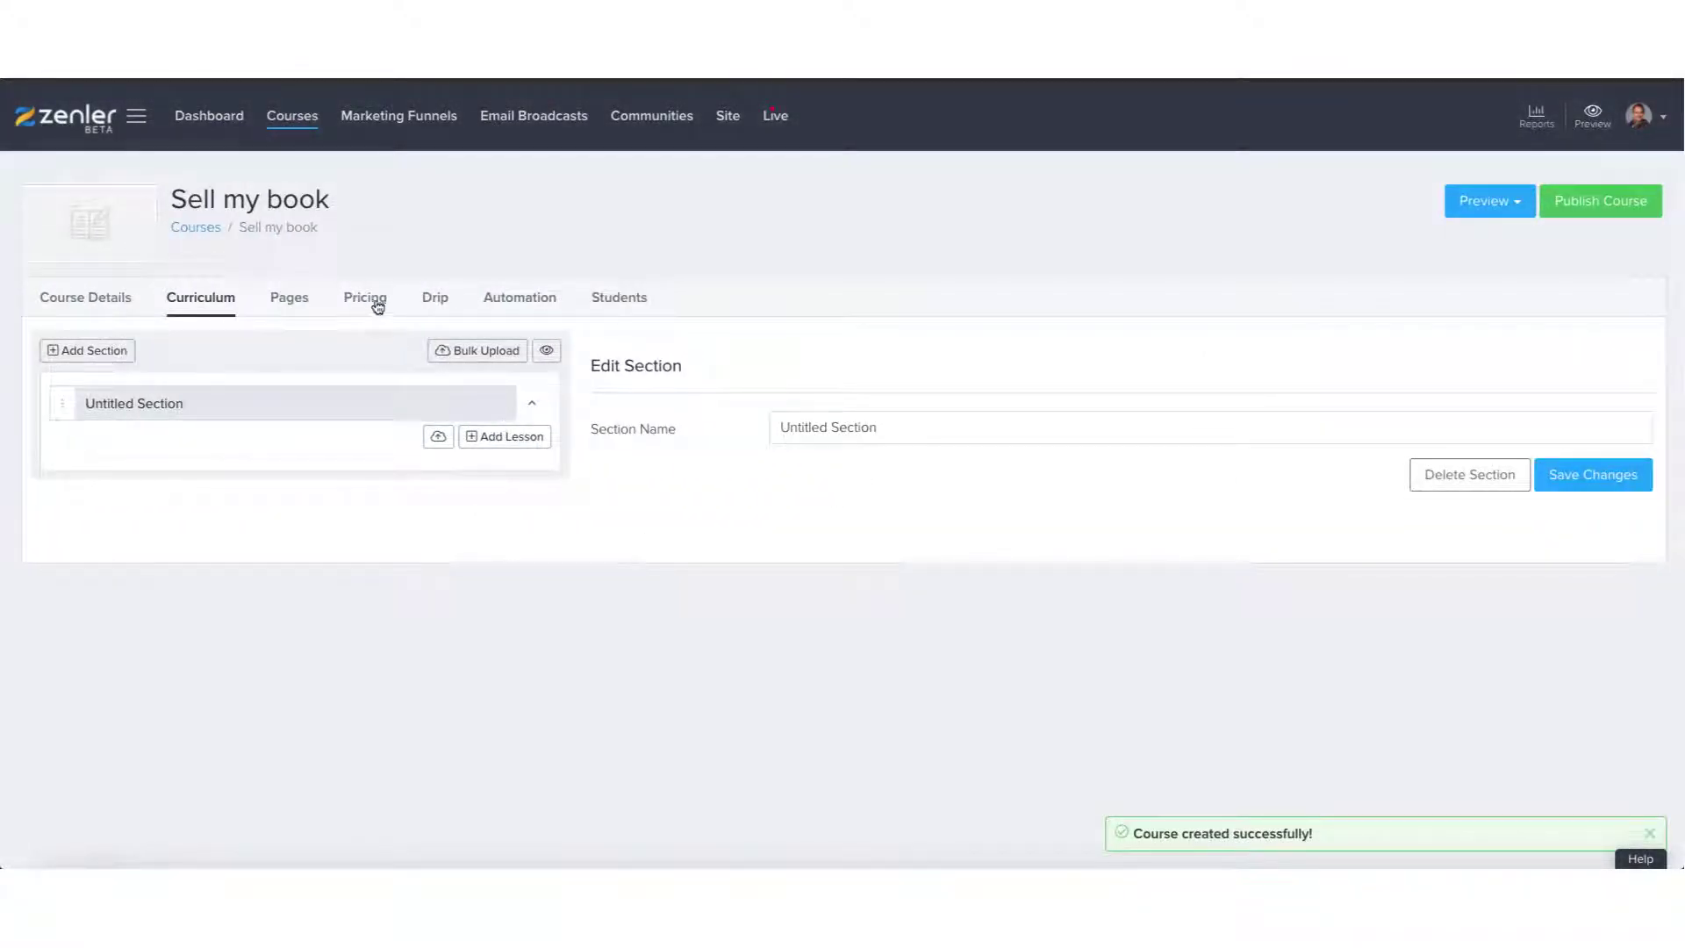
Add a Free pricing plan named 'Ebook' to the course.
click(369, 302)
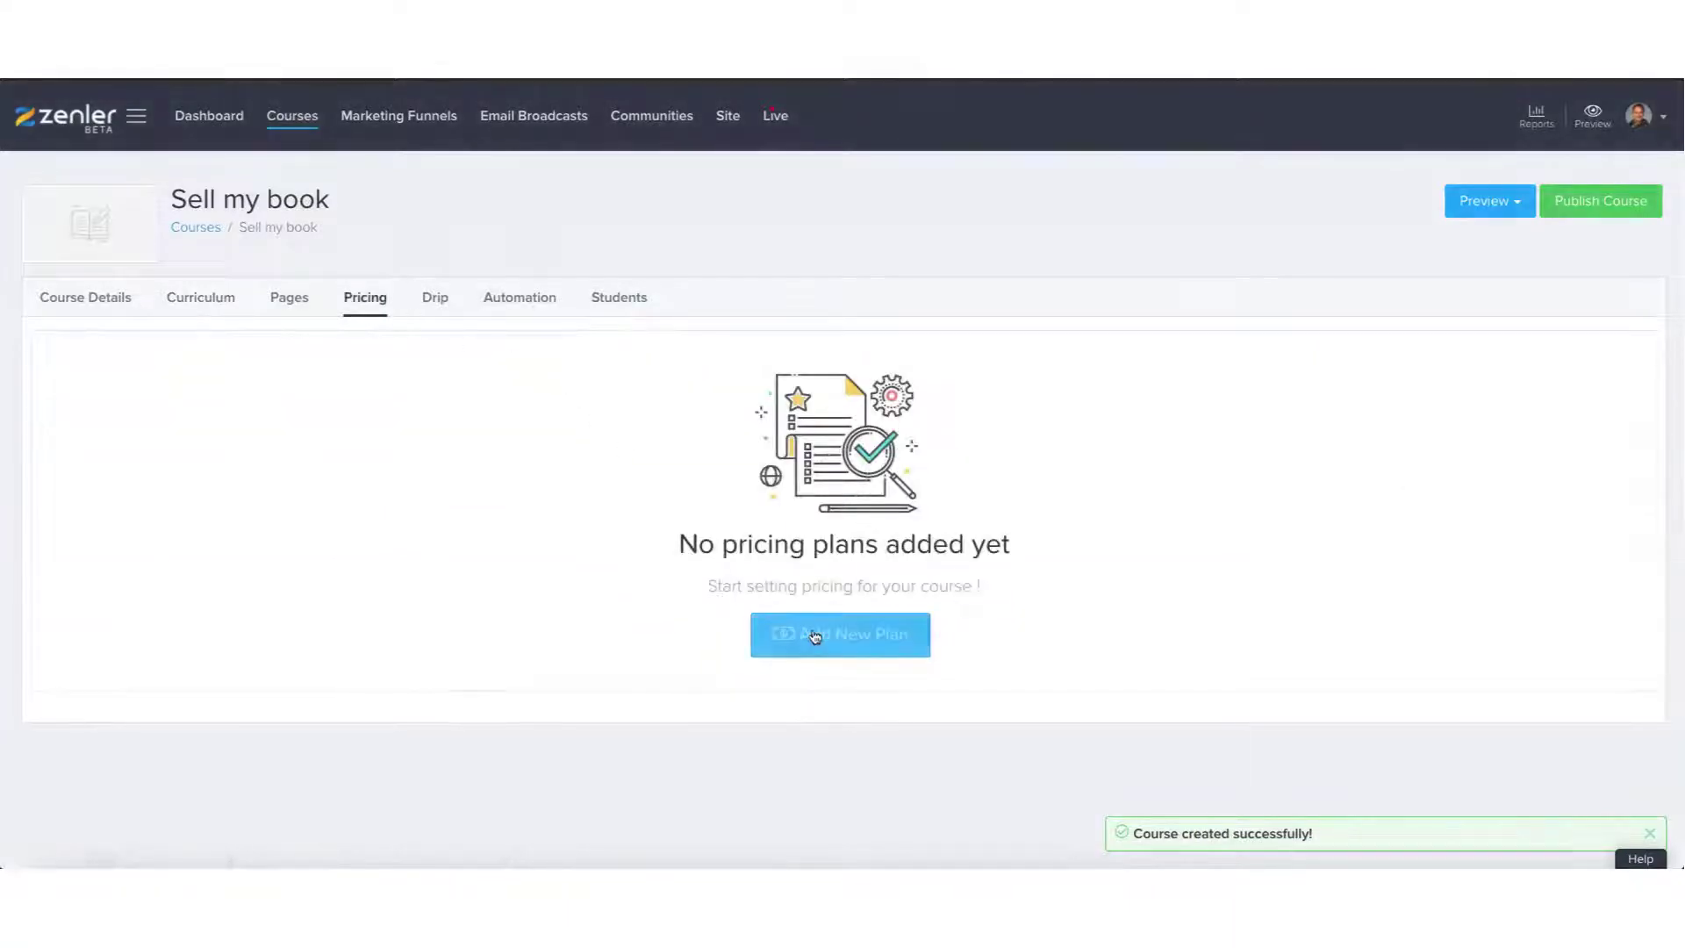
click(809, 627)
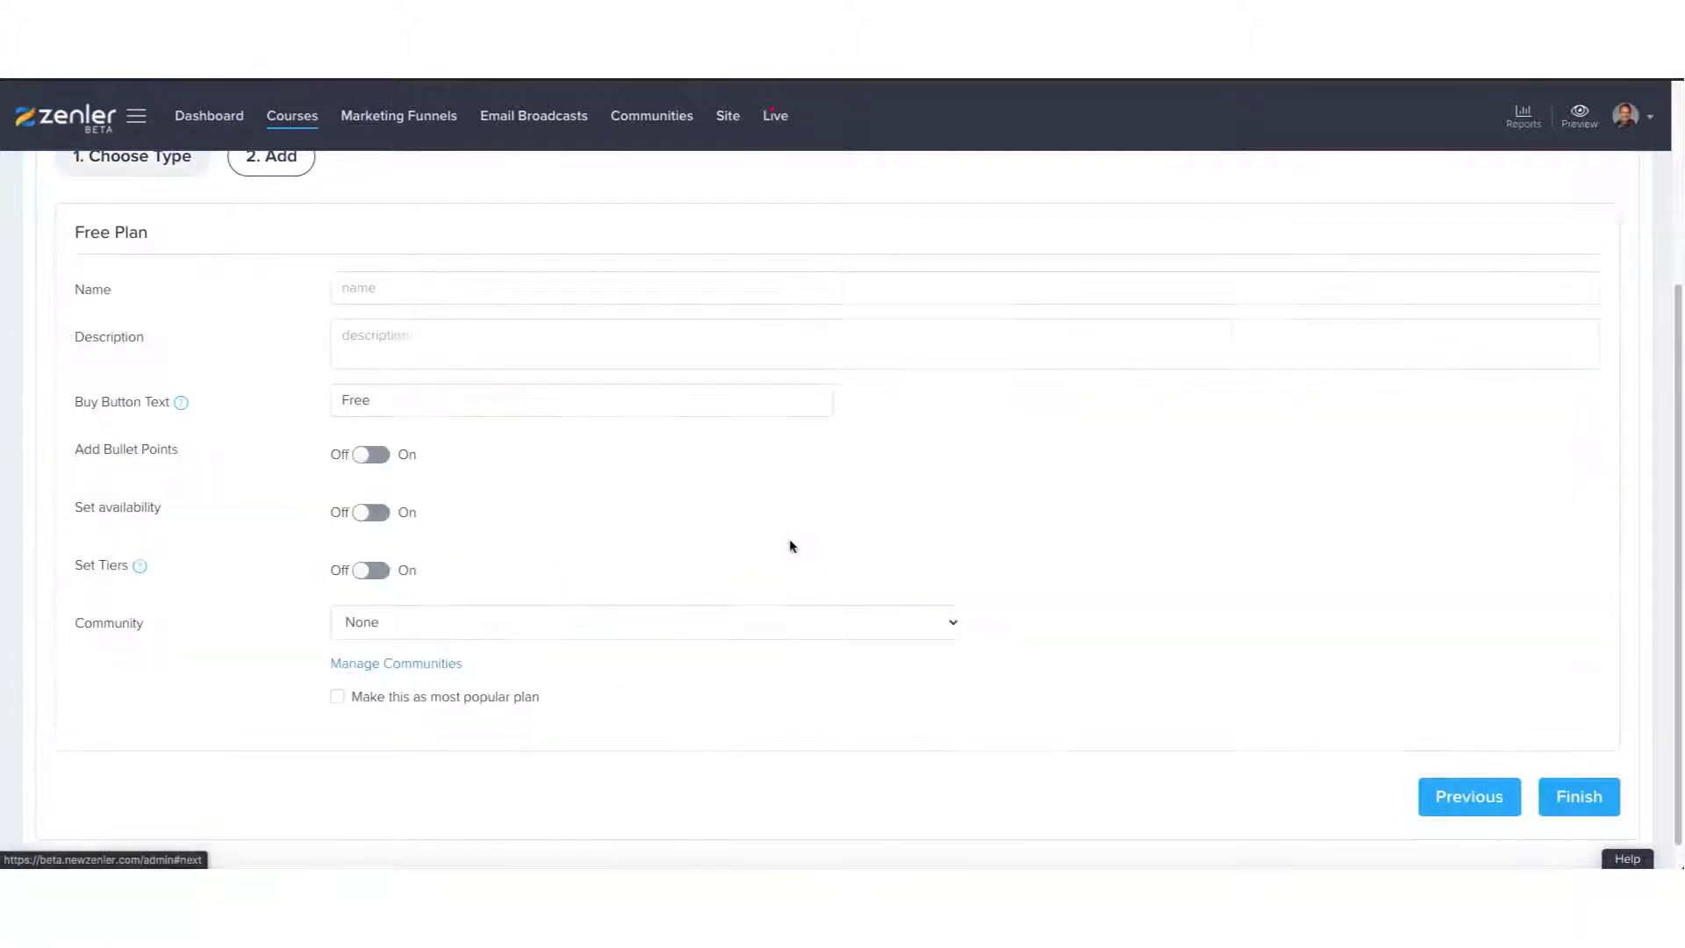
click(378, 284)
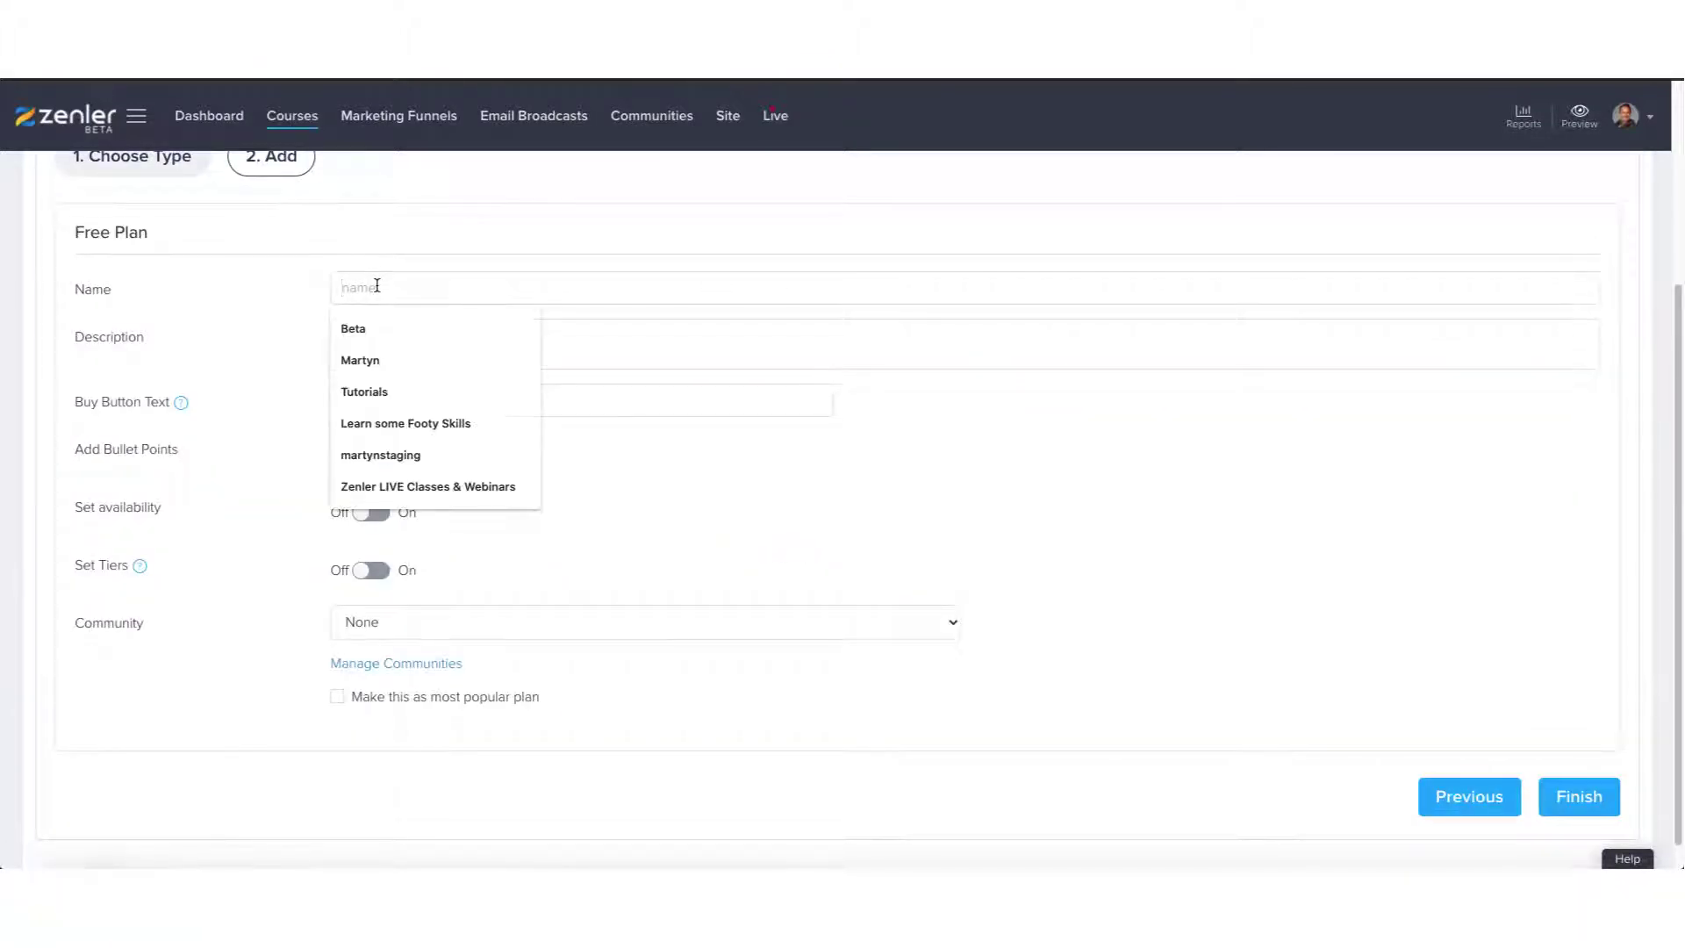
text(Ebook)
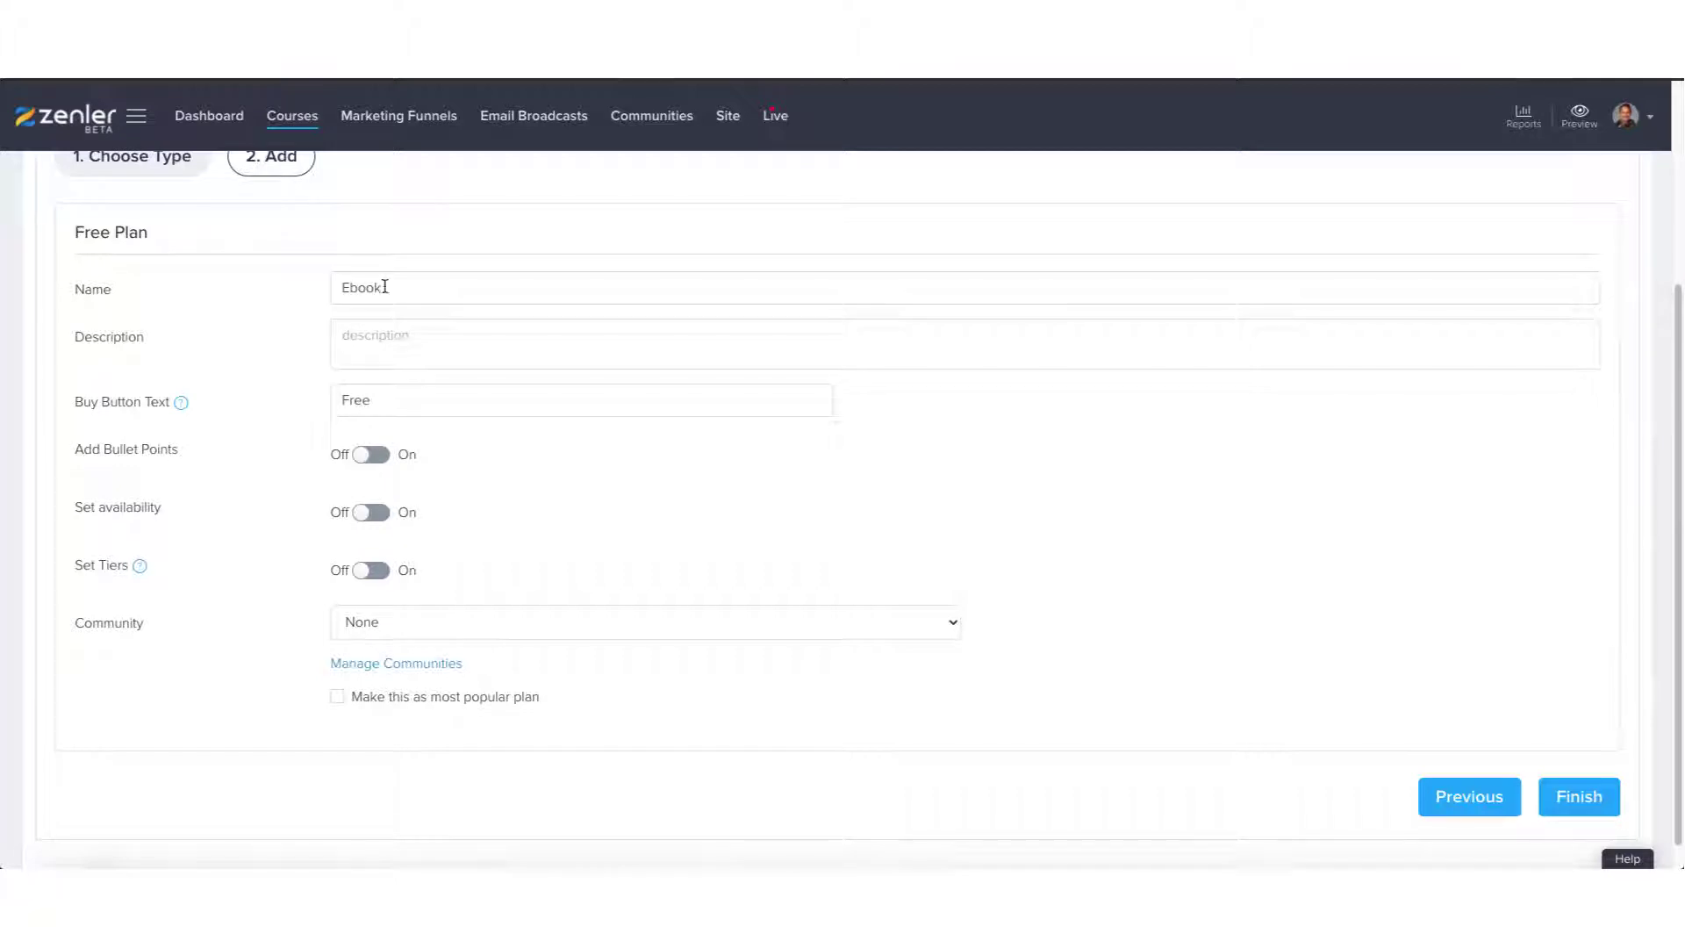
click(1564, 797)
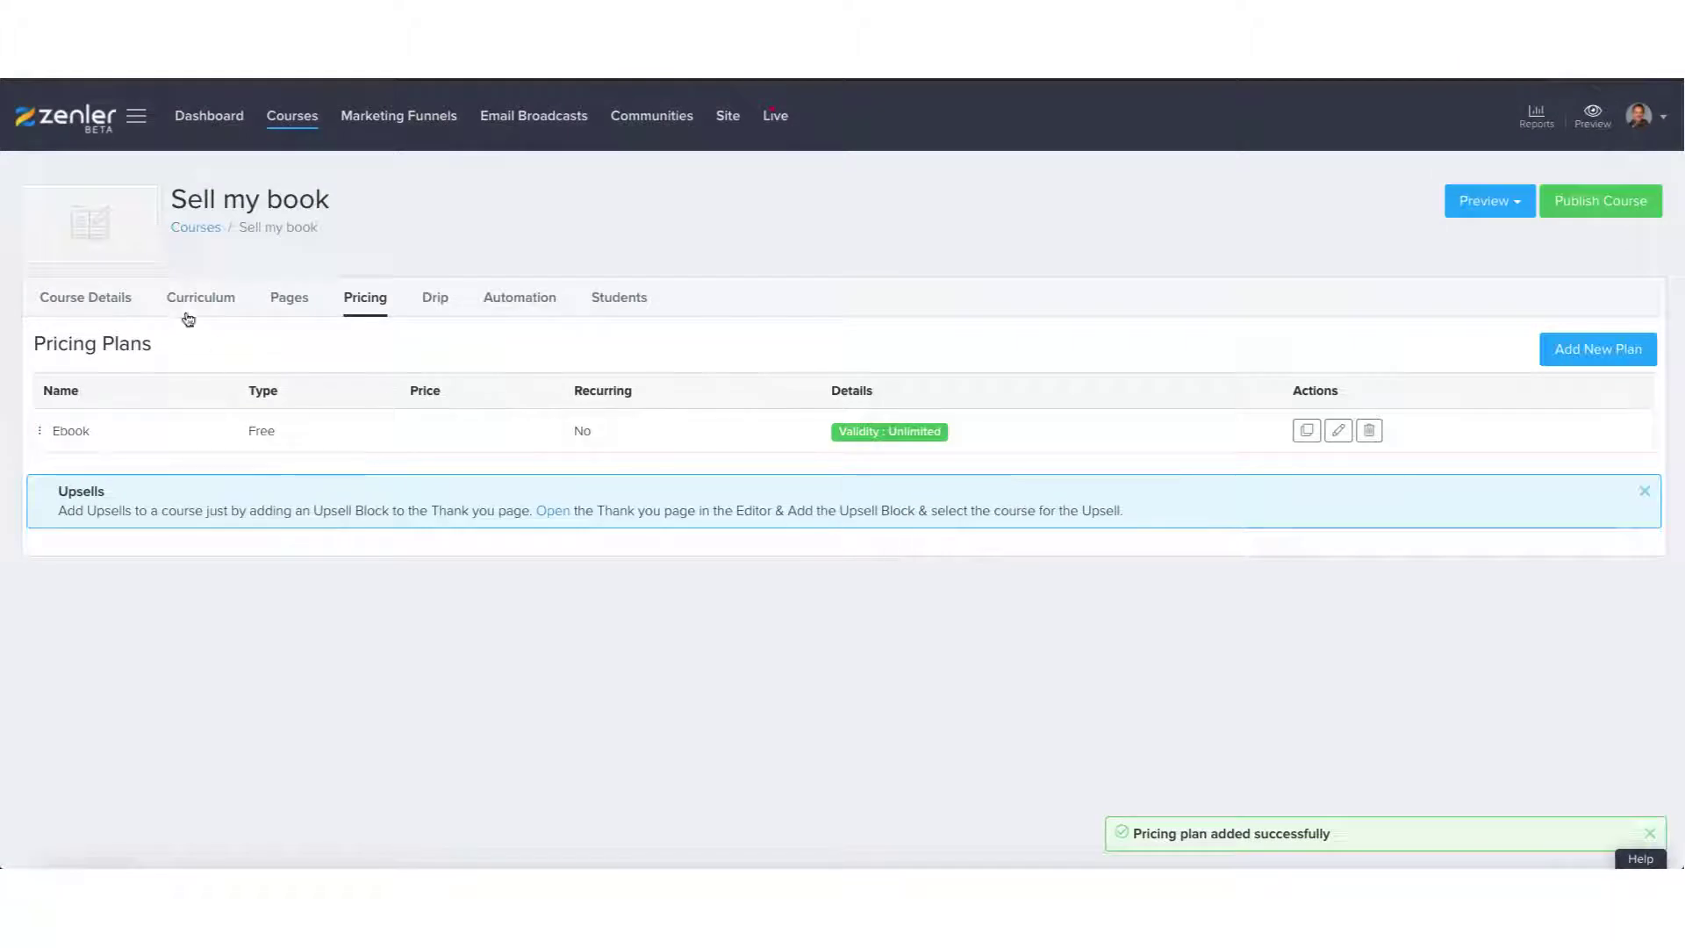
Add a lesson to the curriculum section and rename it 'ebook downloads'.
click(194, 309)
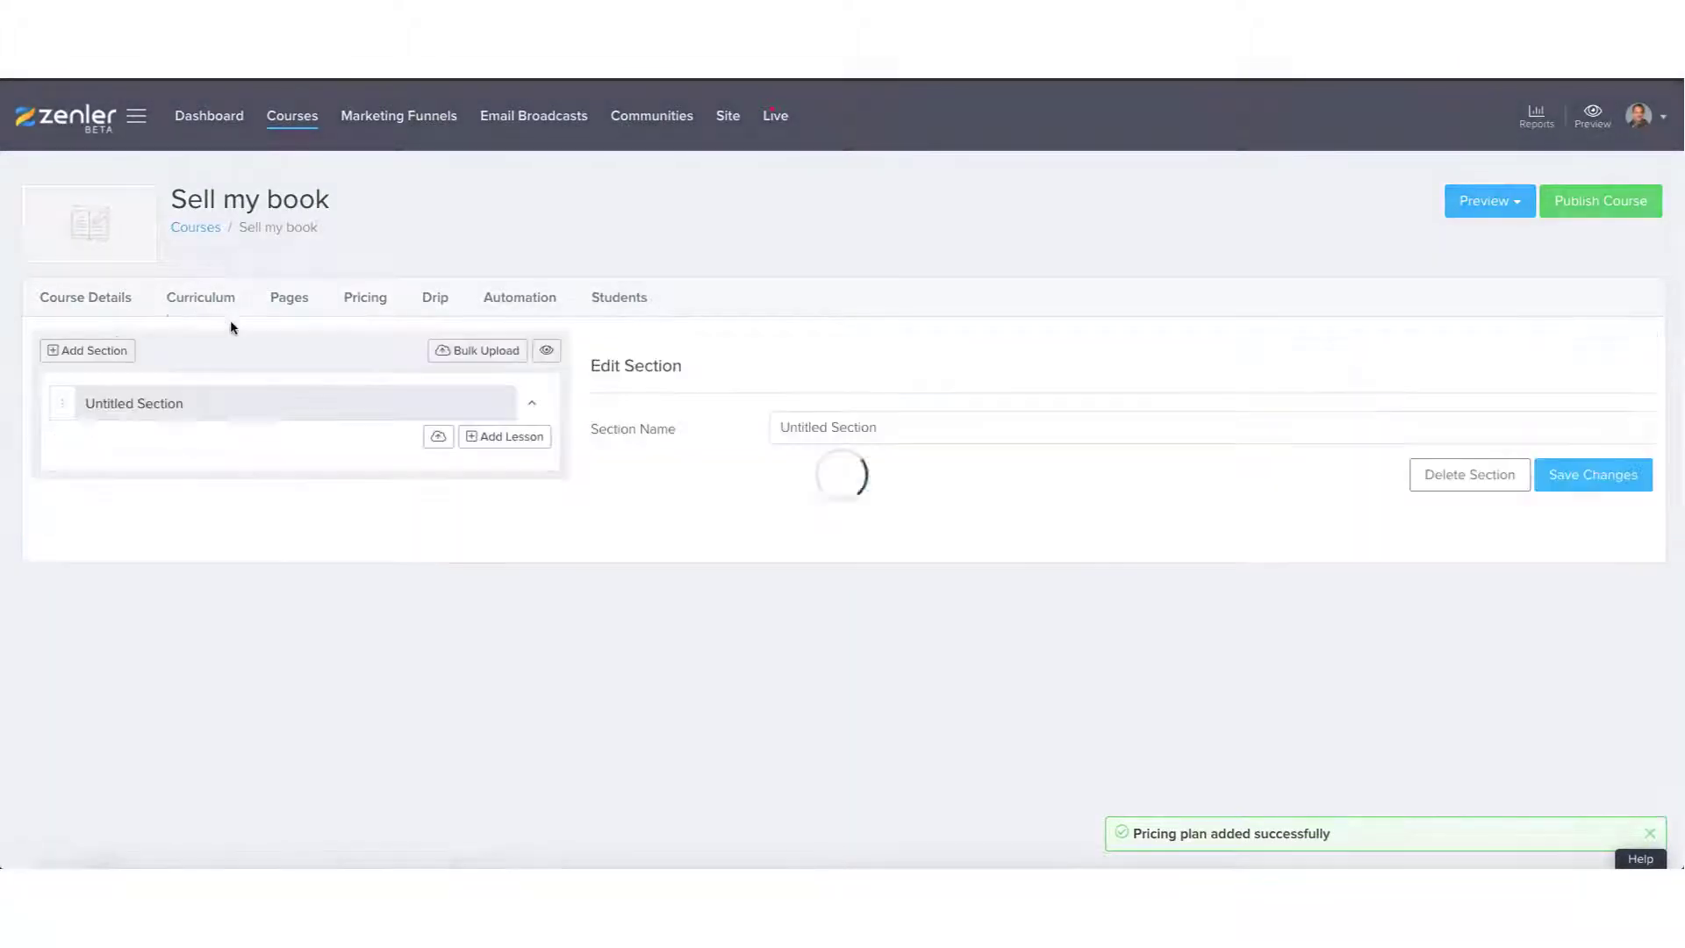
click(488, 439)
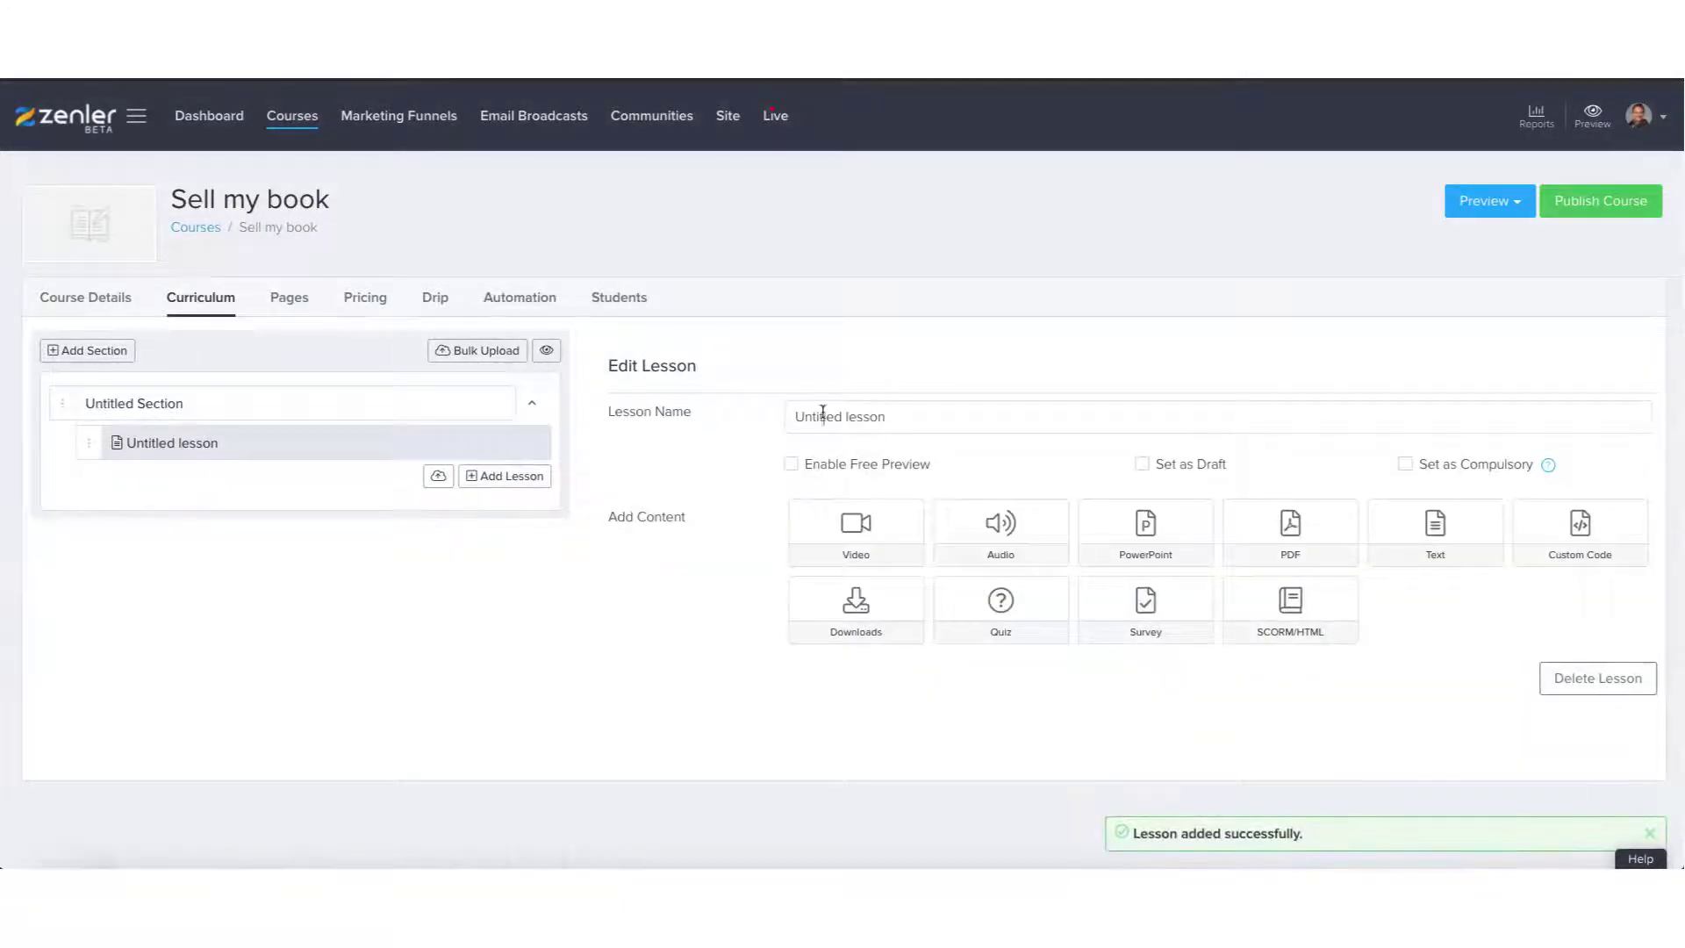
drag(885, 418, 787, 408)
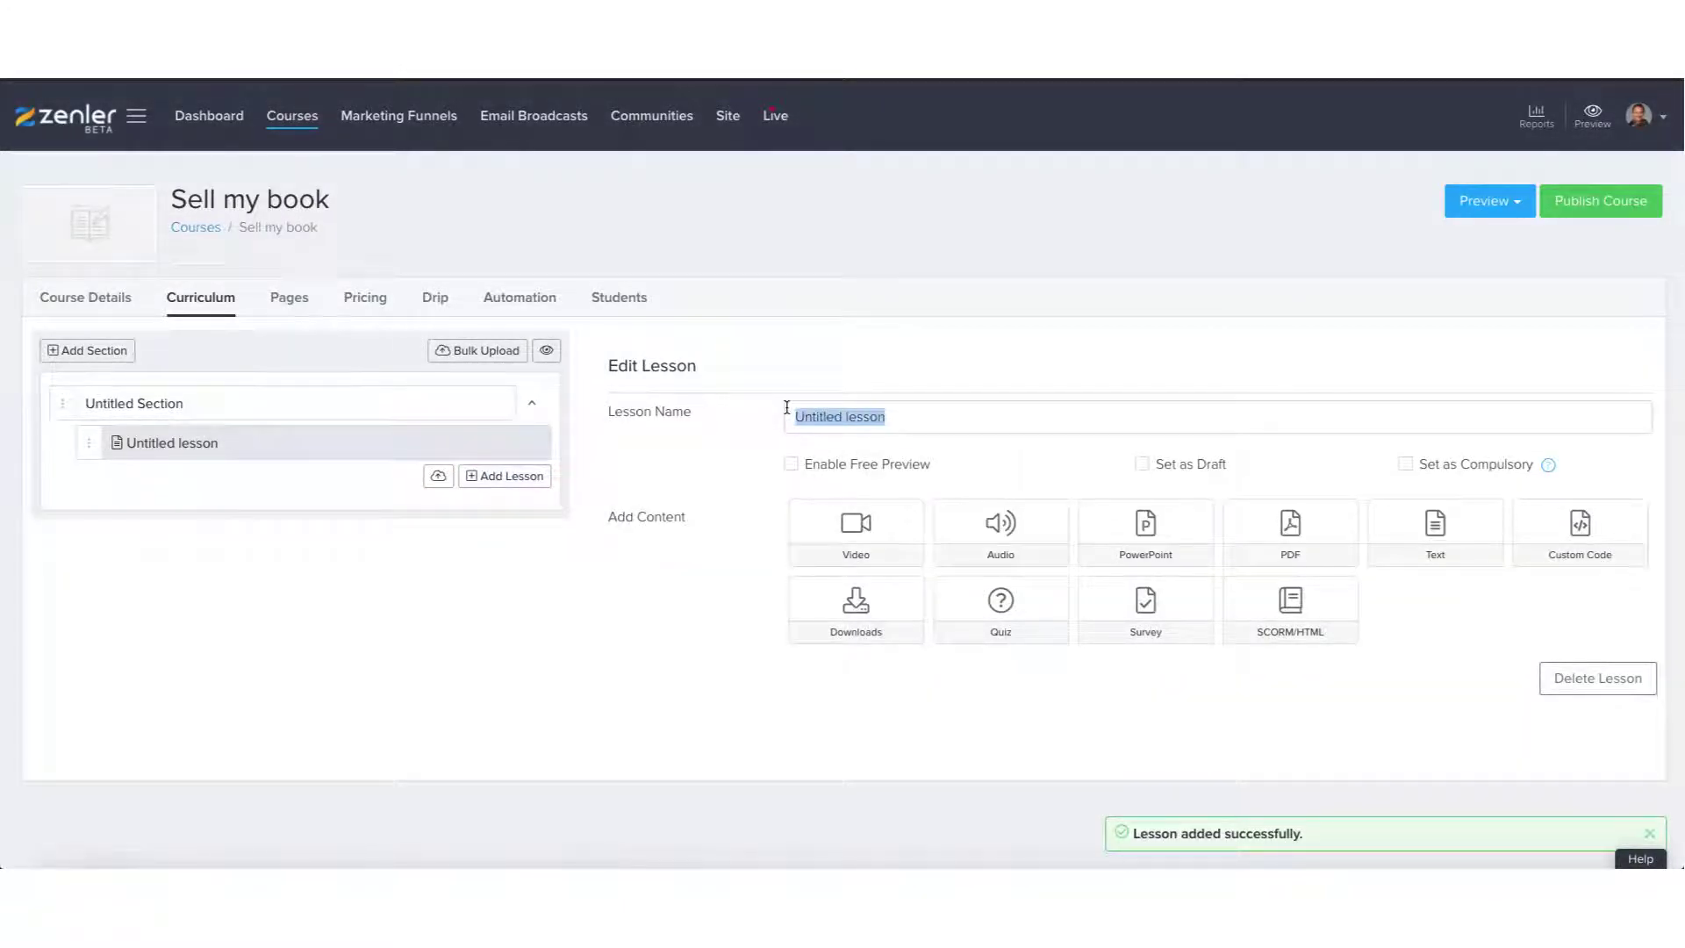
text(ebook)
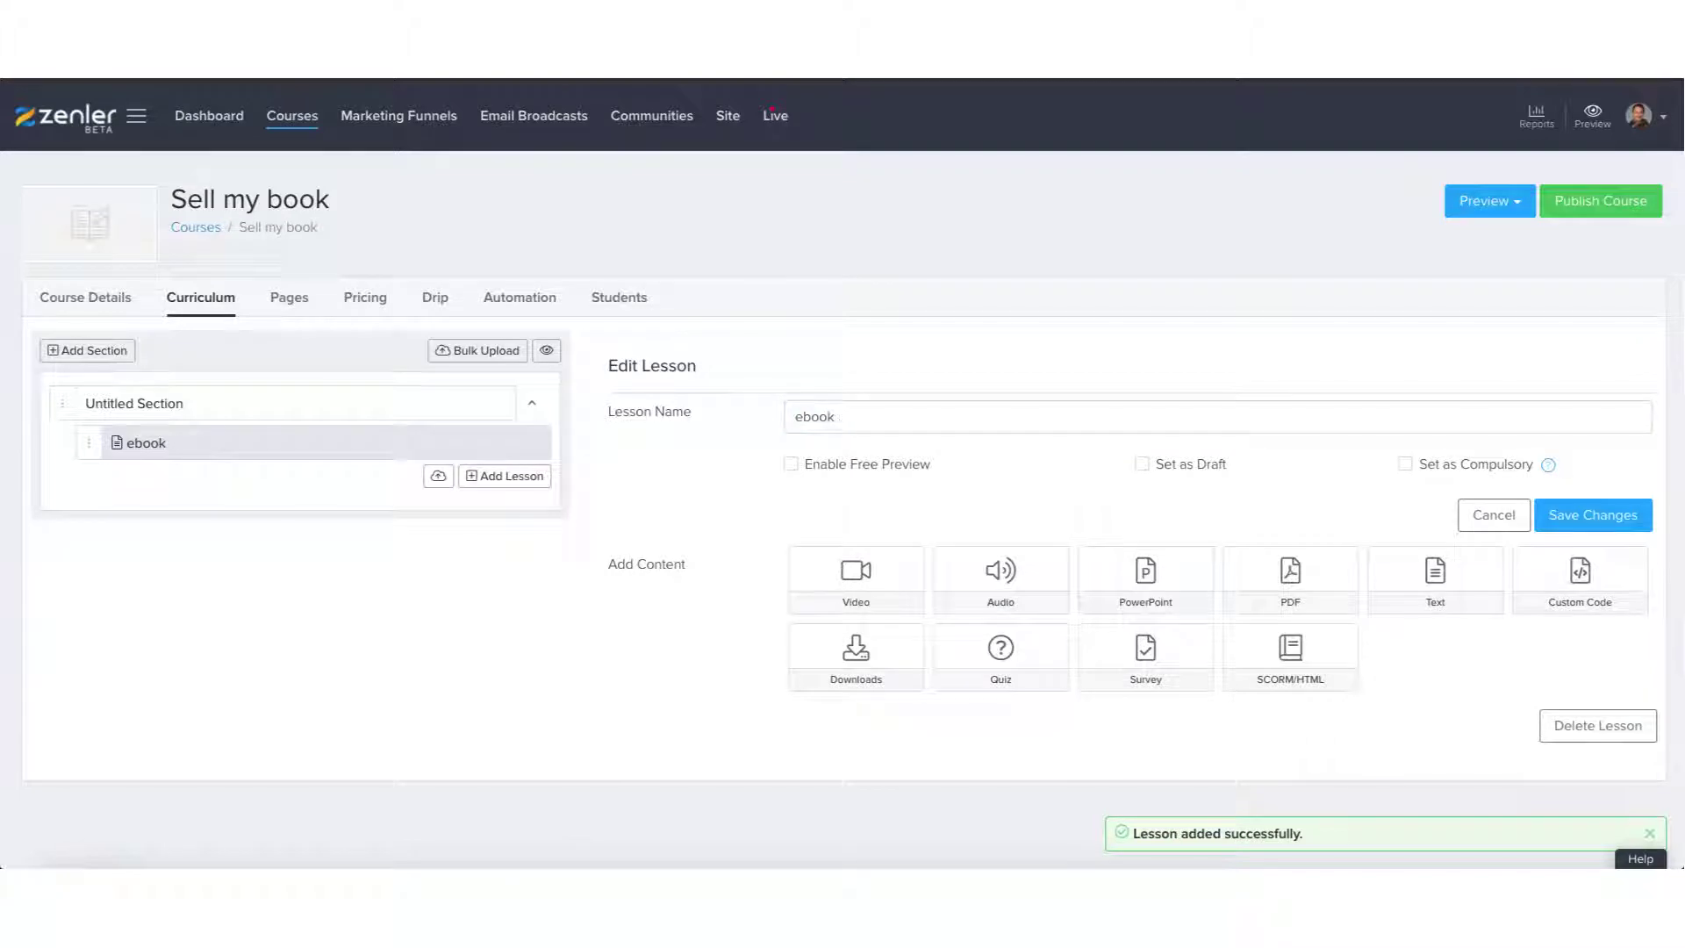
text( downloads)
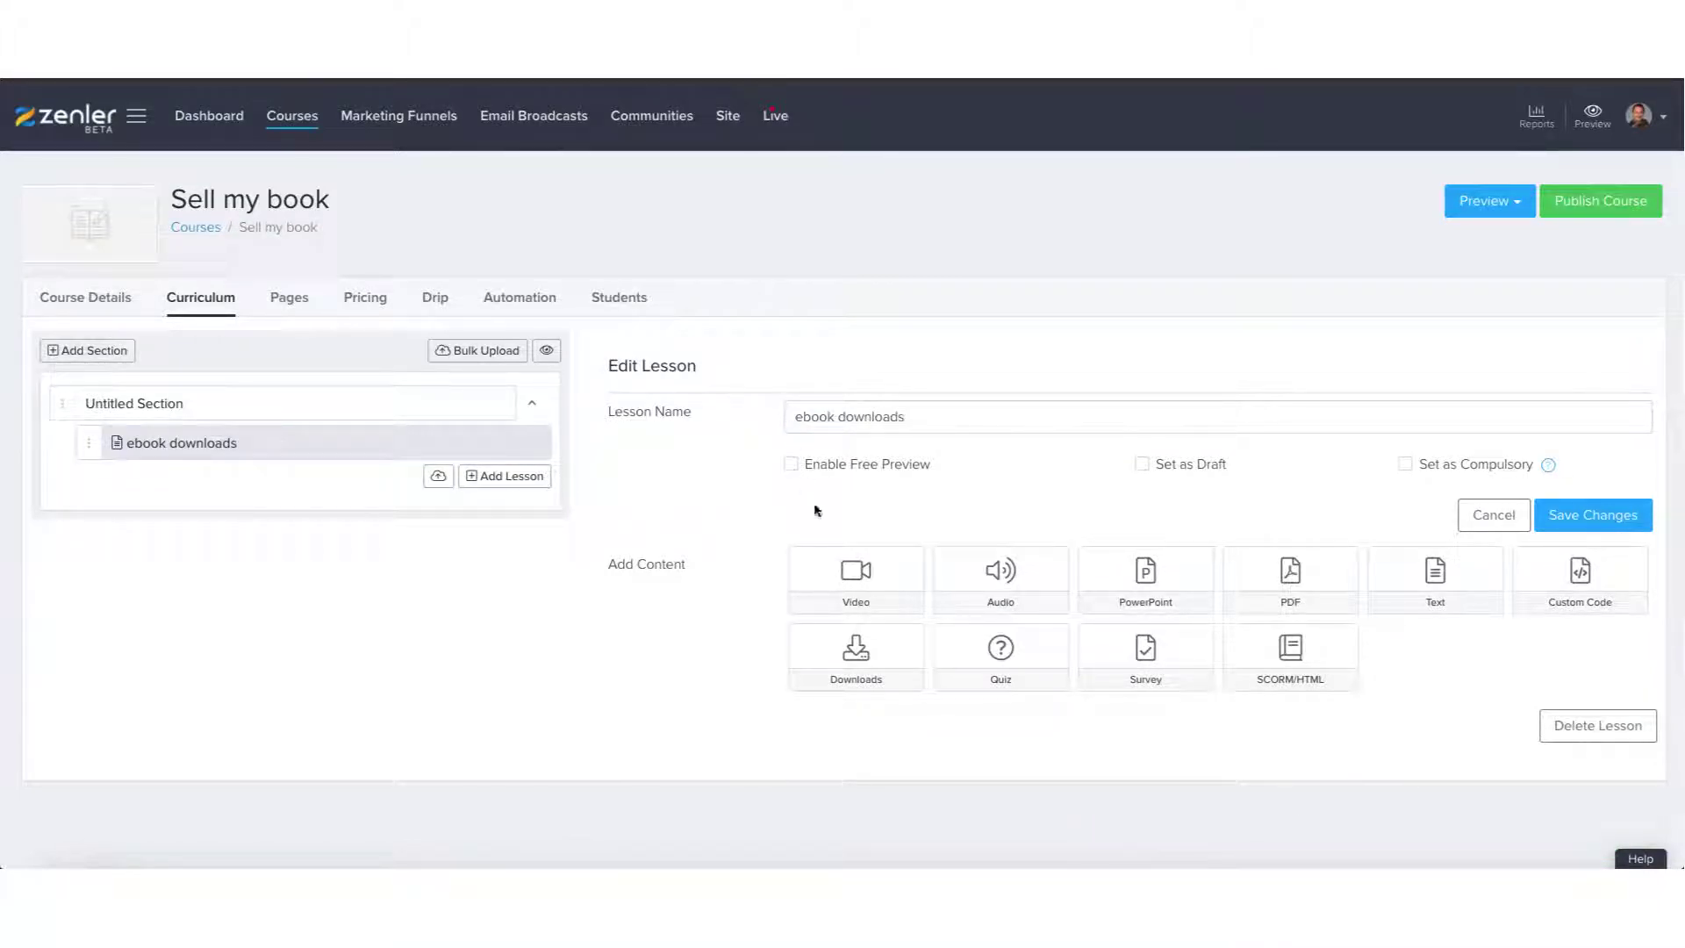
Attach the library file 'Choose to eat healthy (1)' as the lesson's download.
click(847, 659)
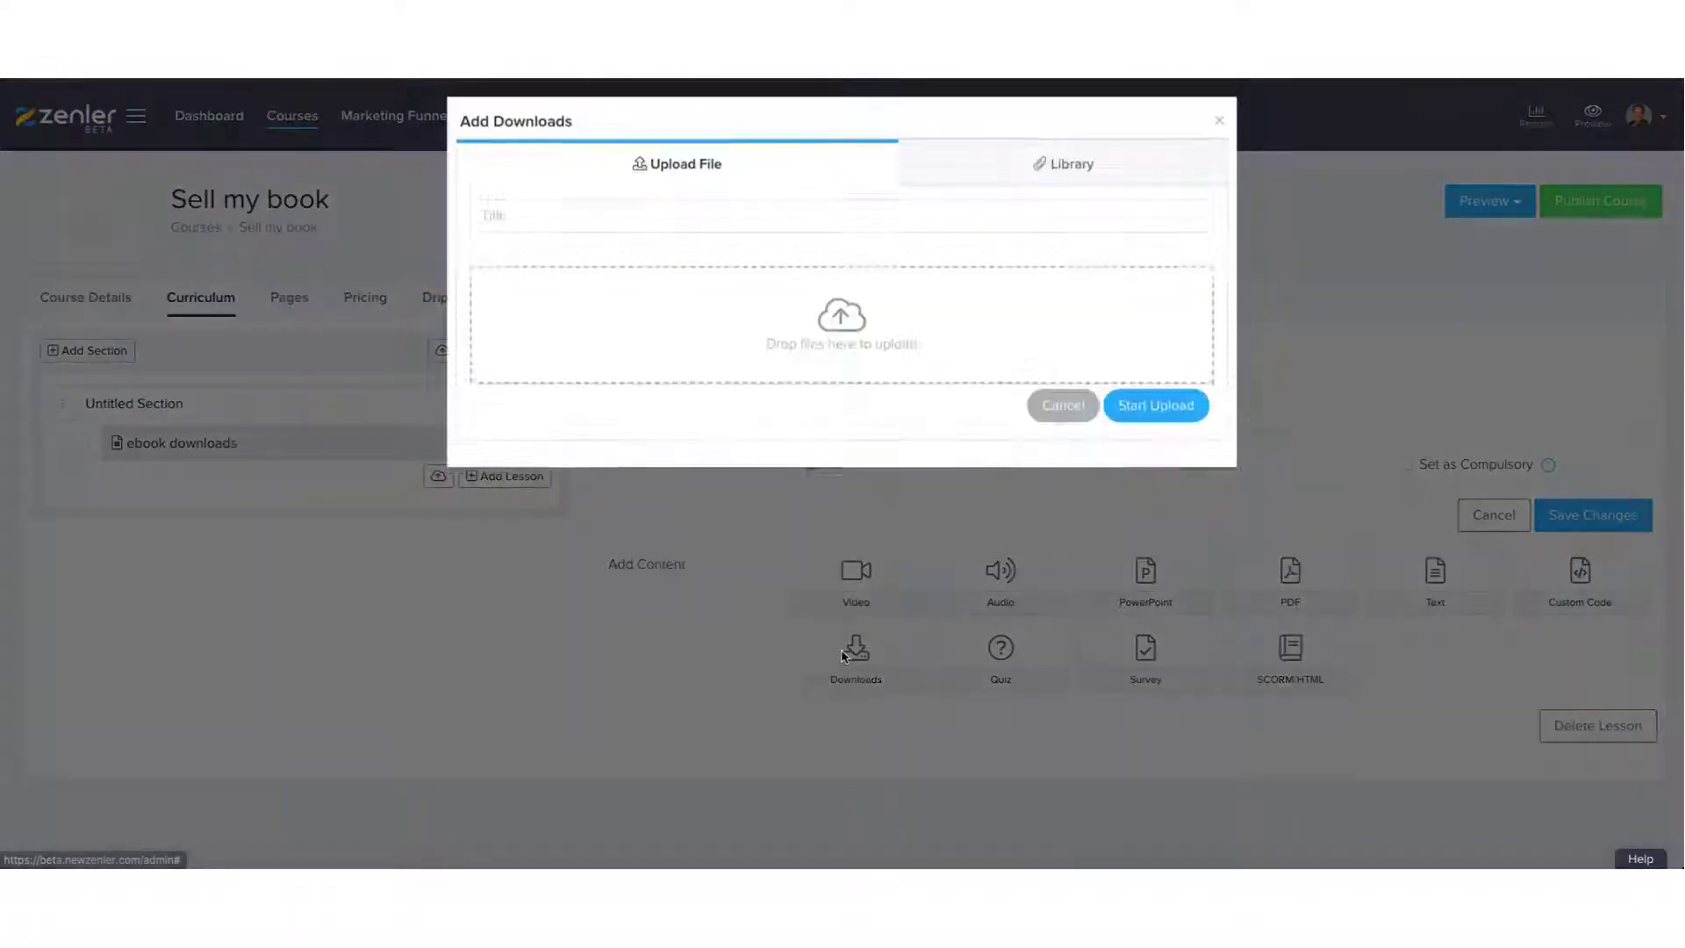
click(1006, 183)
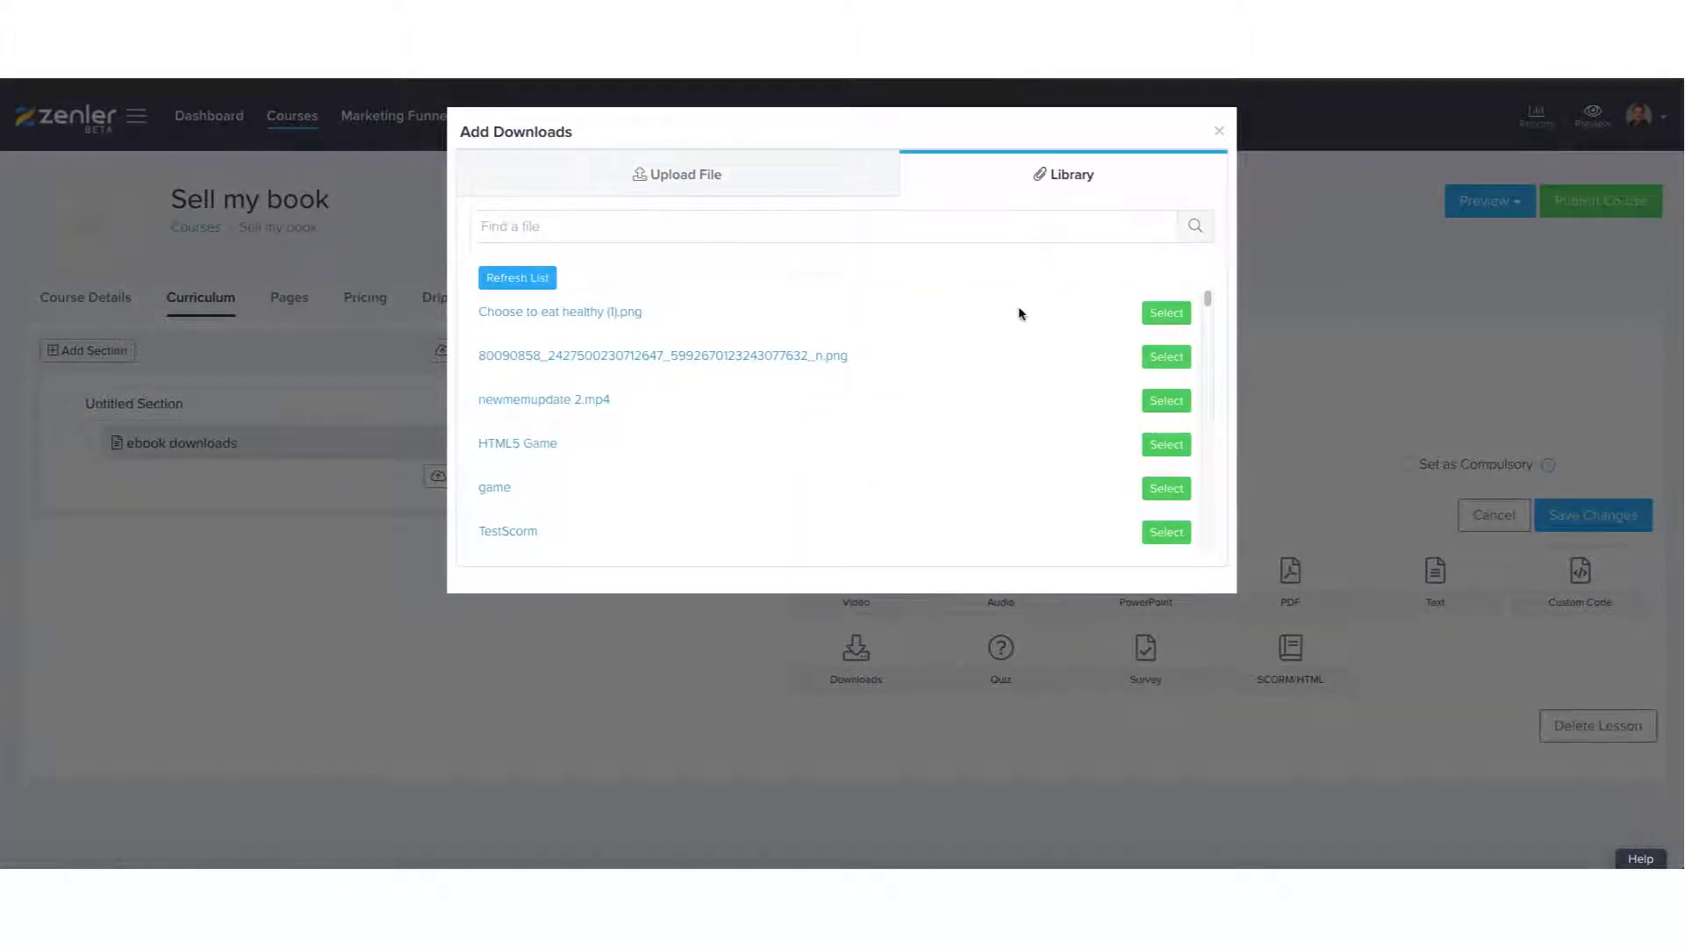
click(1164, 314)
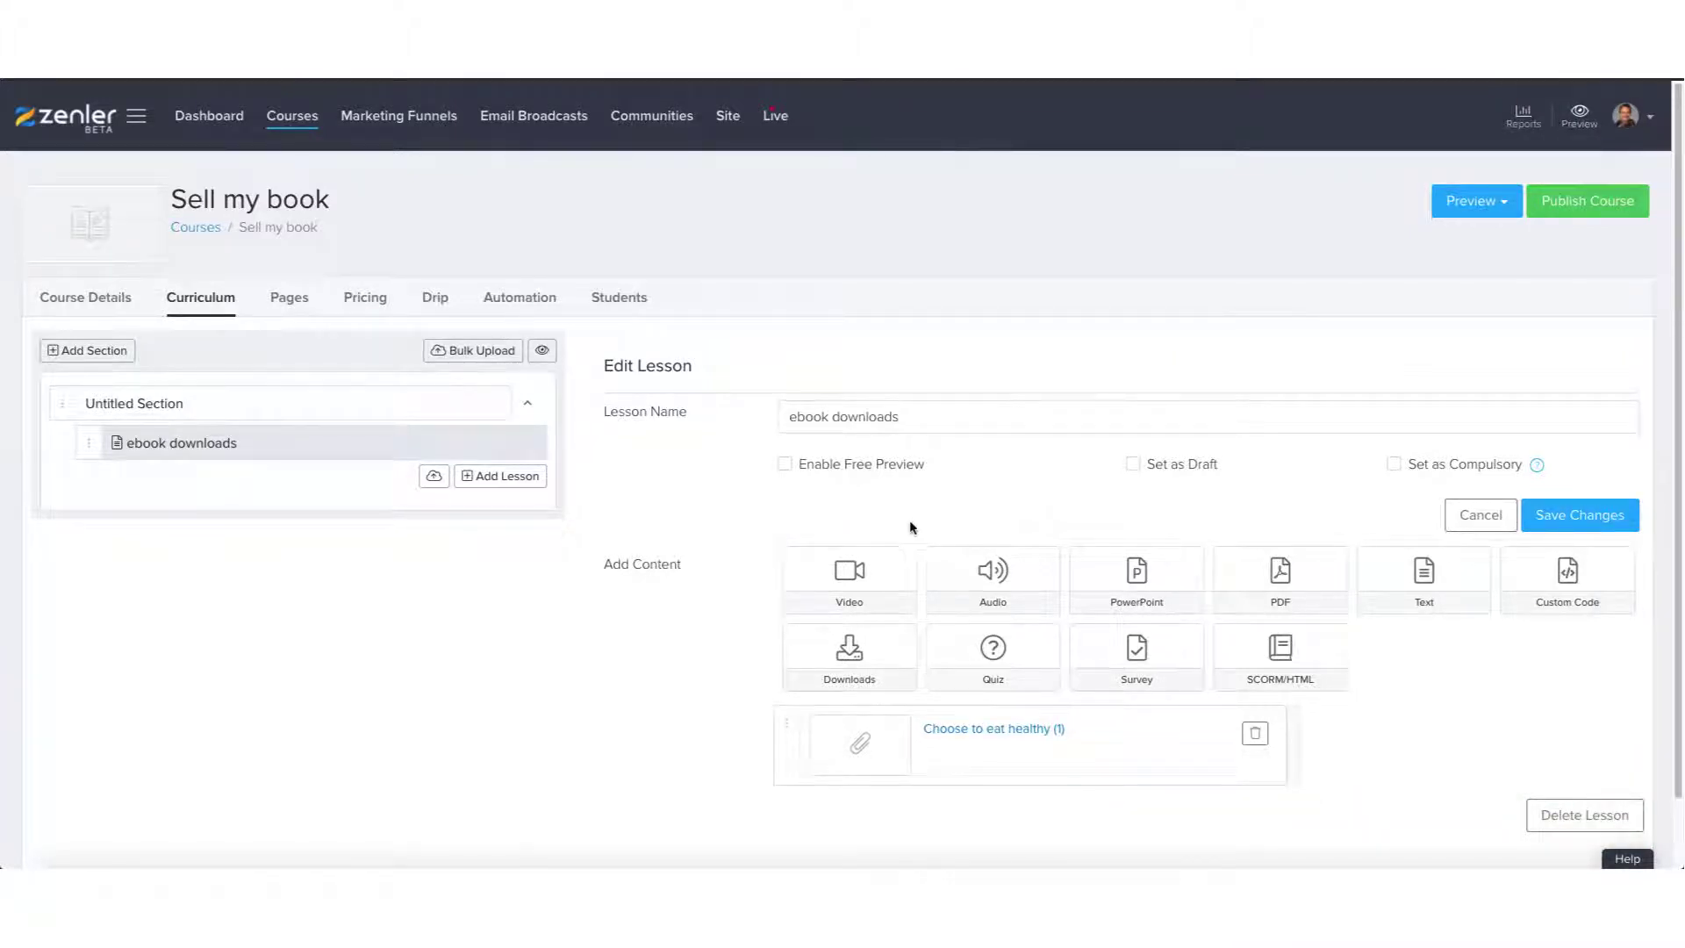
Open the Sales Page in the page builder and scroll through its sections.
click(292, 299)
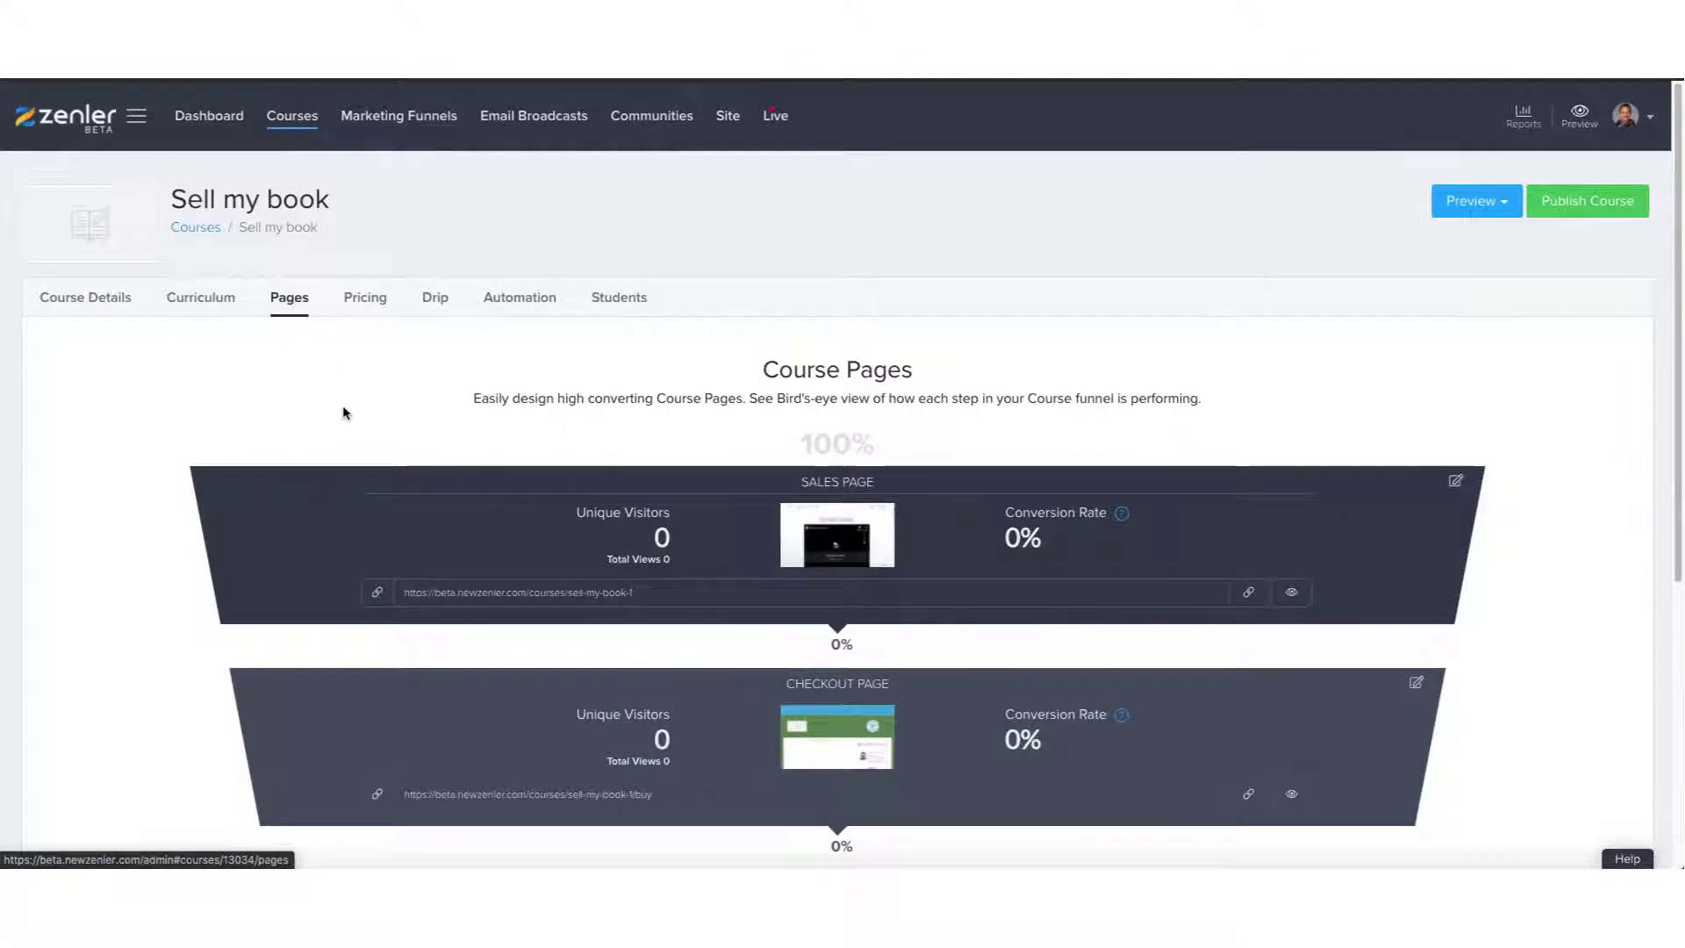
scroll(351, 414, down, 1)
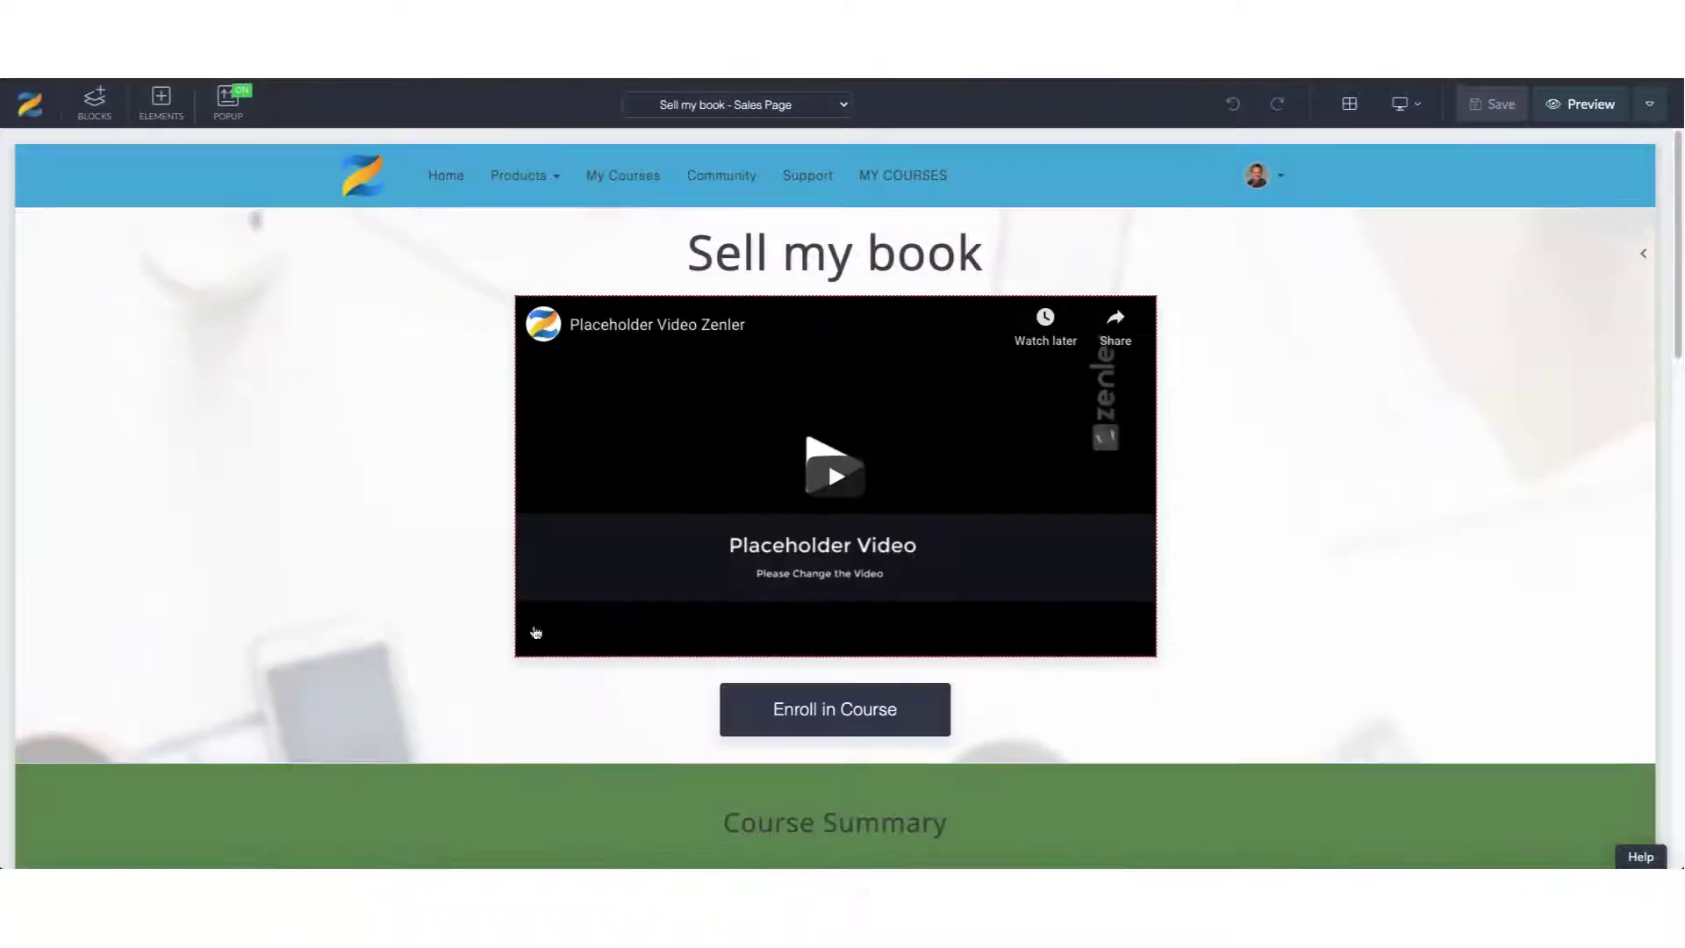
scroll(413, 560, down, 5)
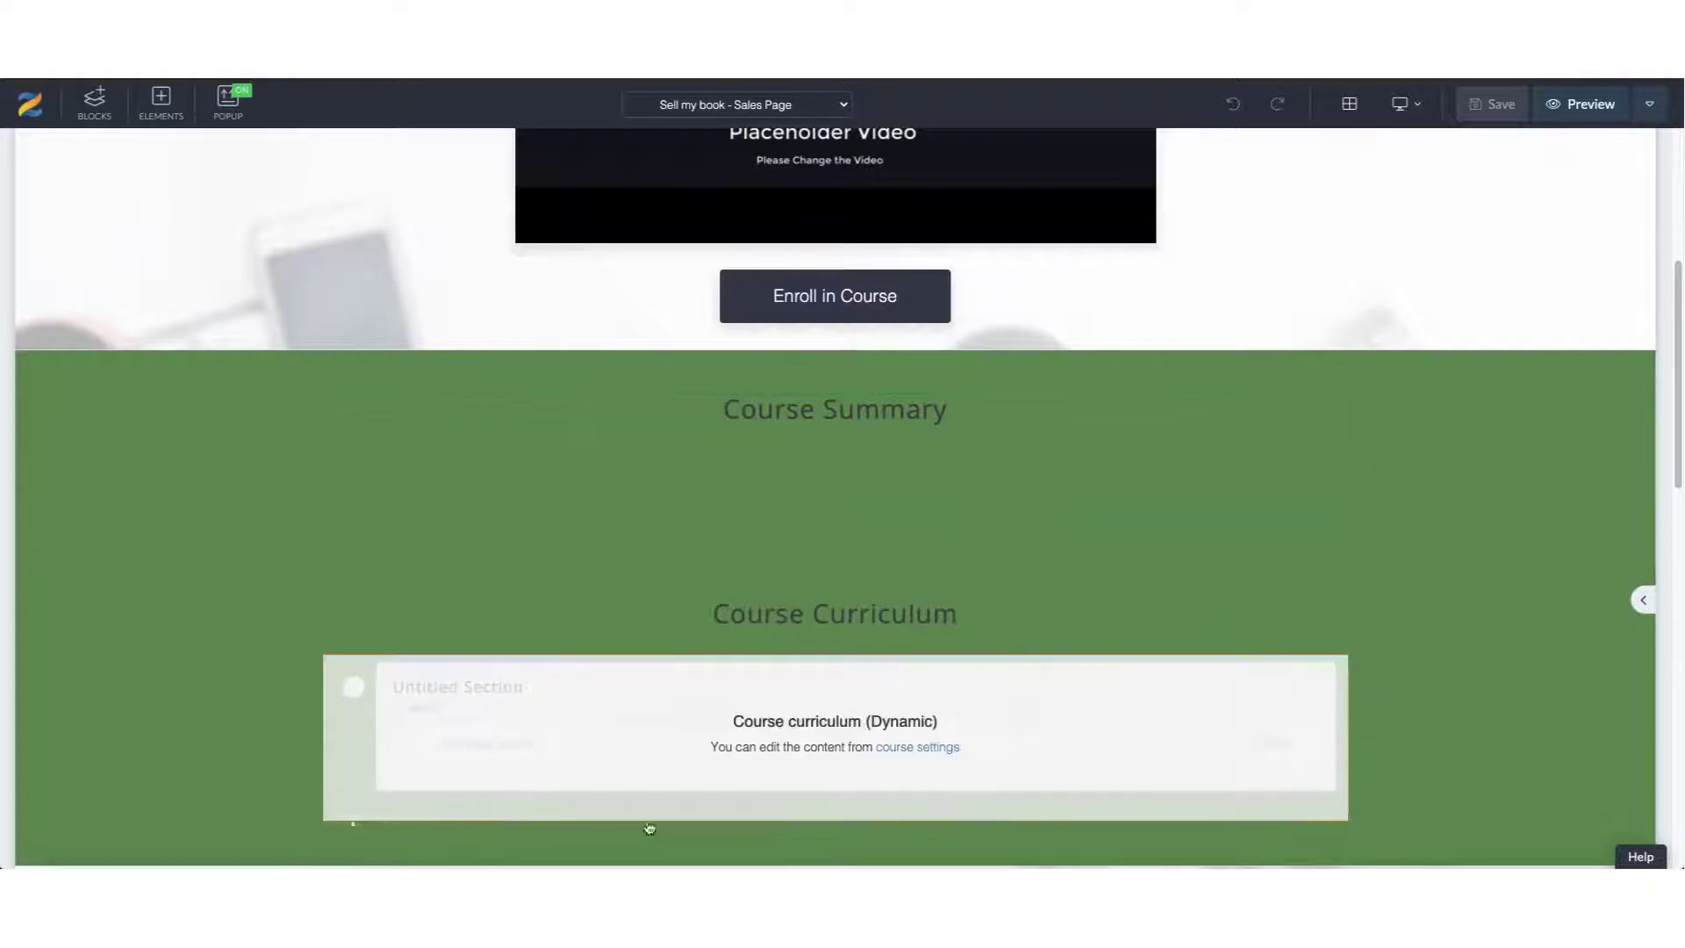
scroll(289, 482, up, 5)
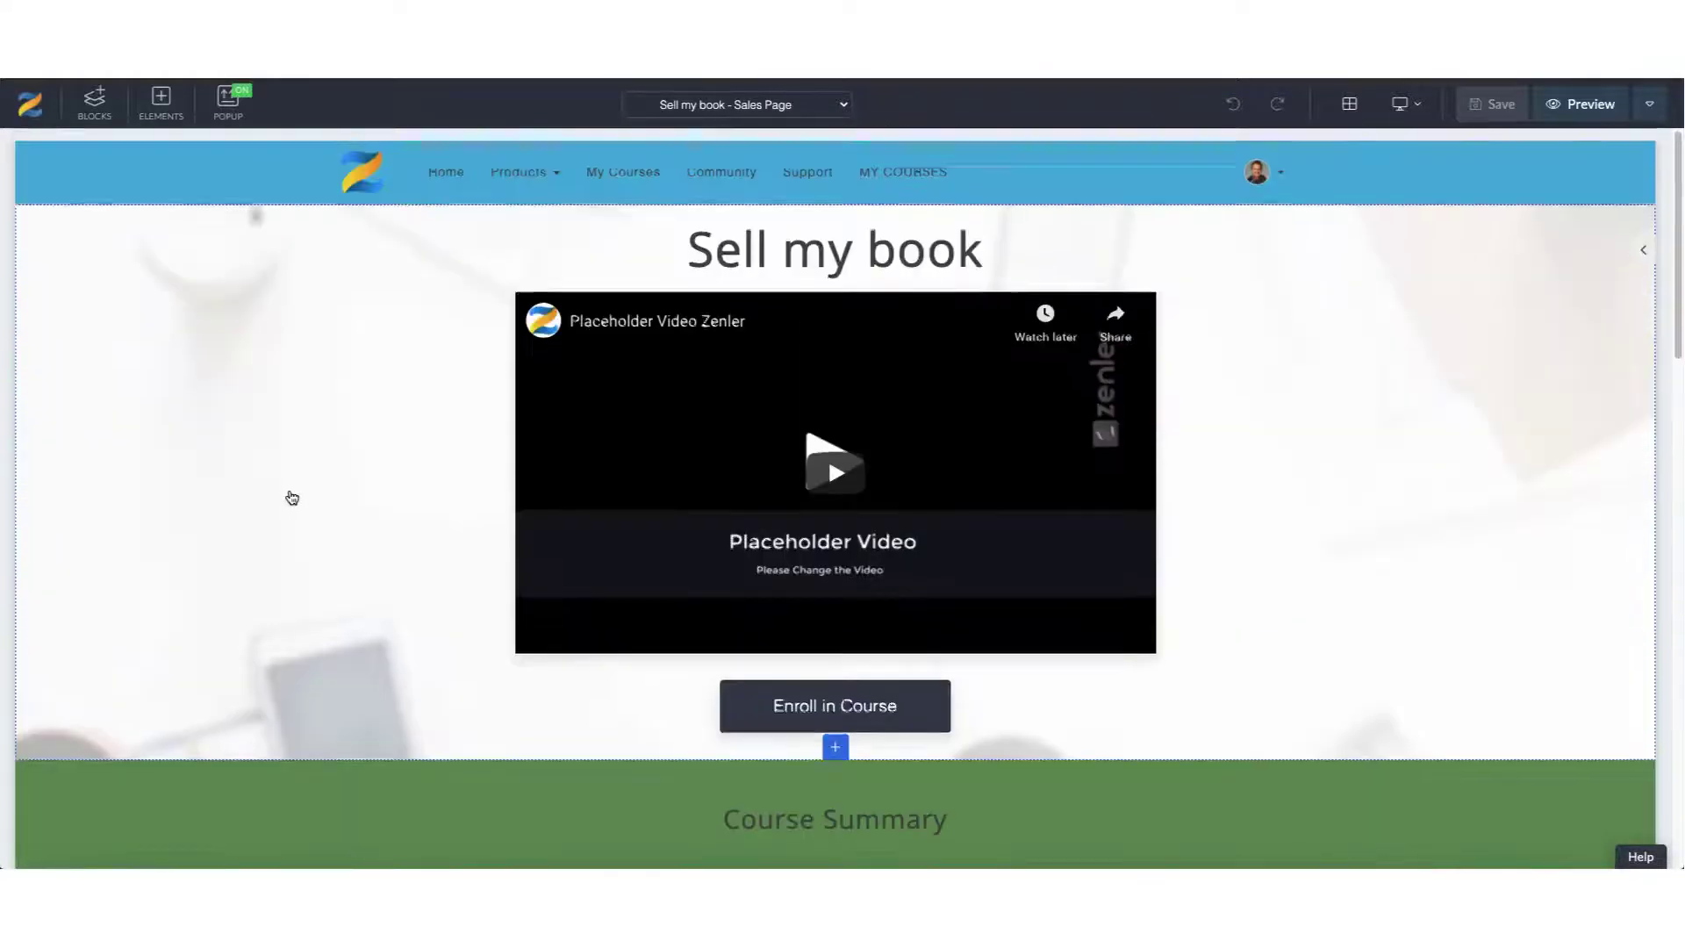
scroll(292, 492, down, 6)
scroll(295, 507, down, 8)
scroll(294, 513, up, 7)
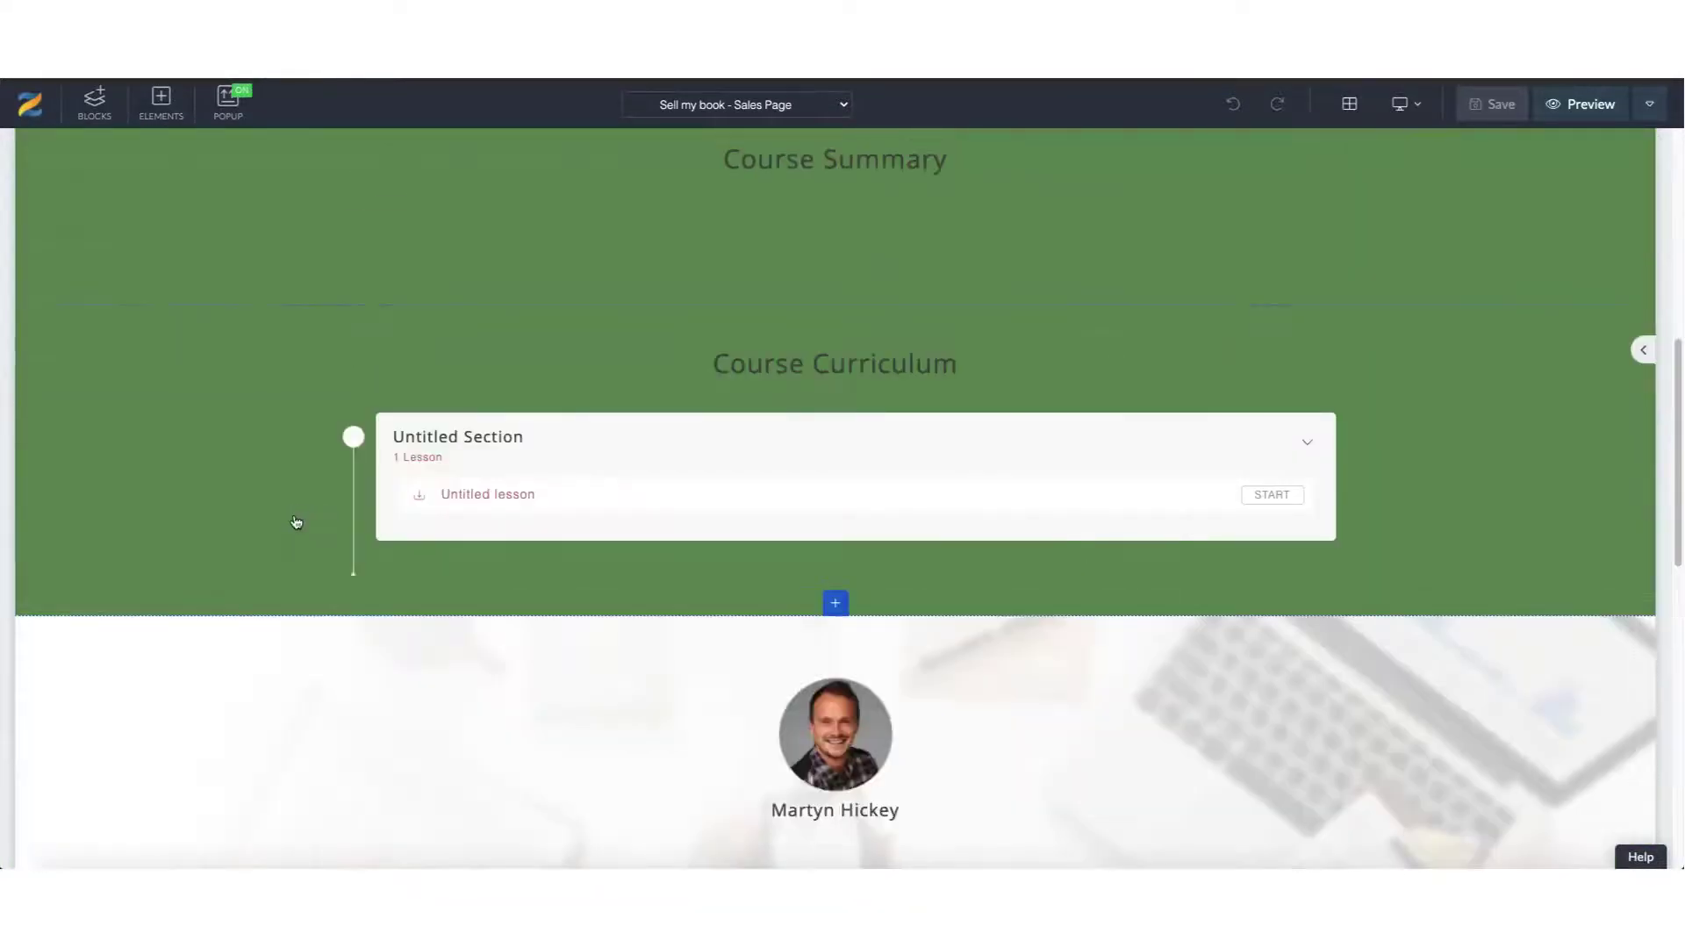
scroll(297, 520, up, 4)
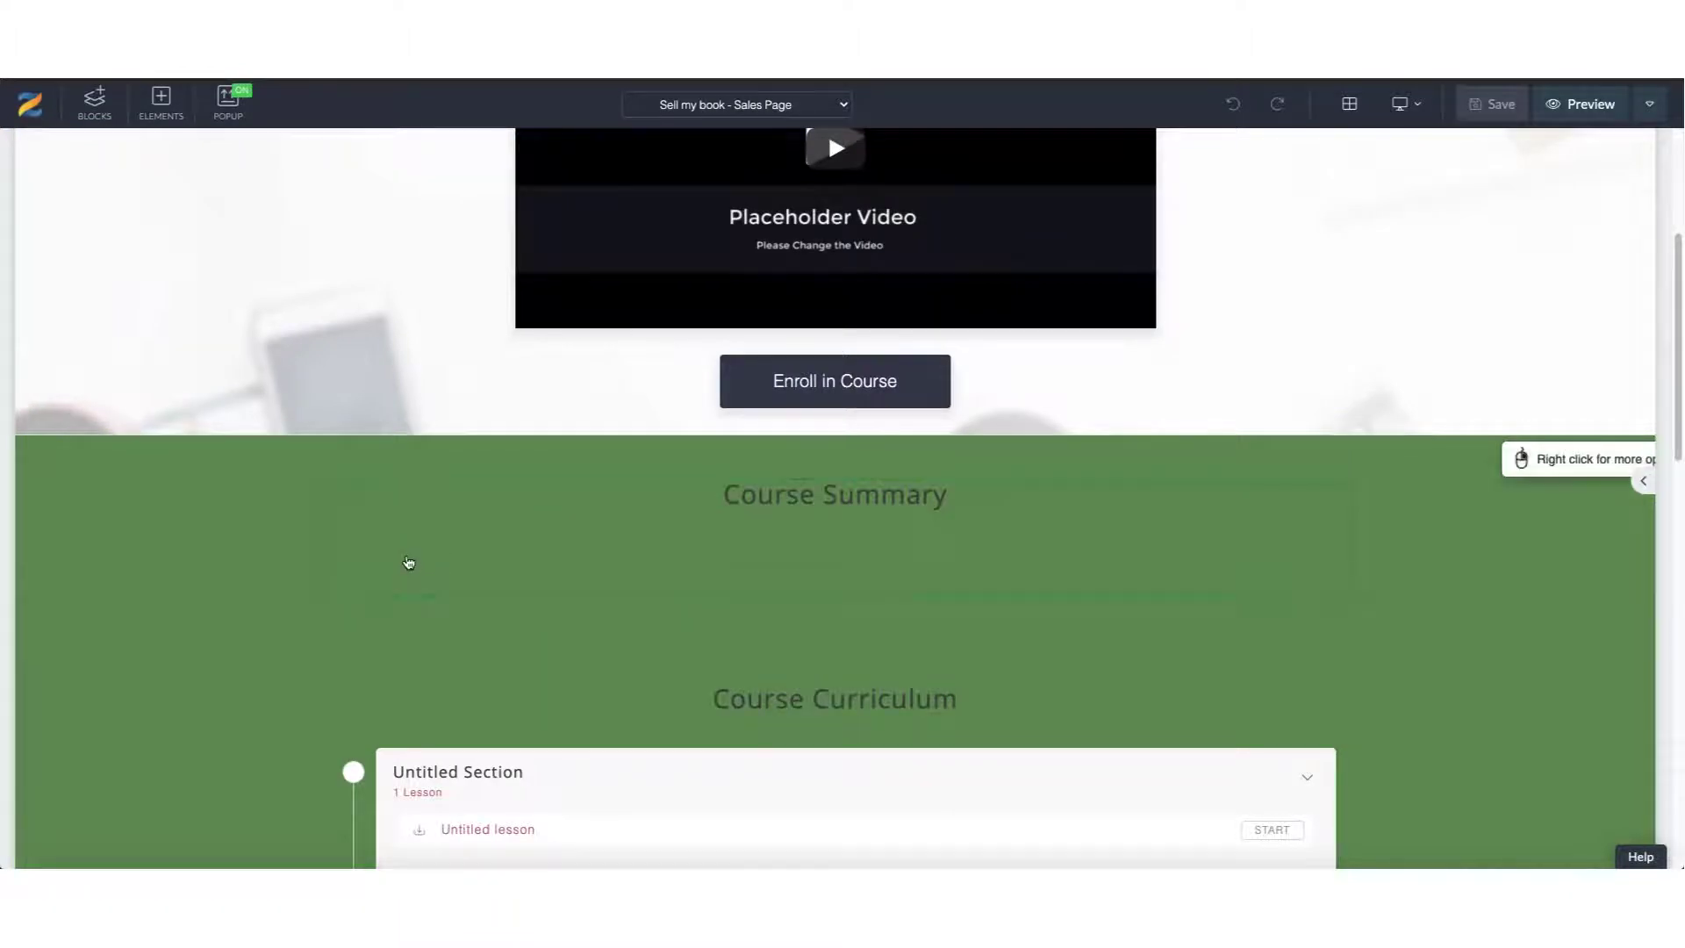
scroll(364, 570, down, 1)
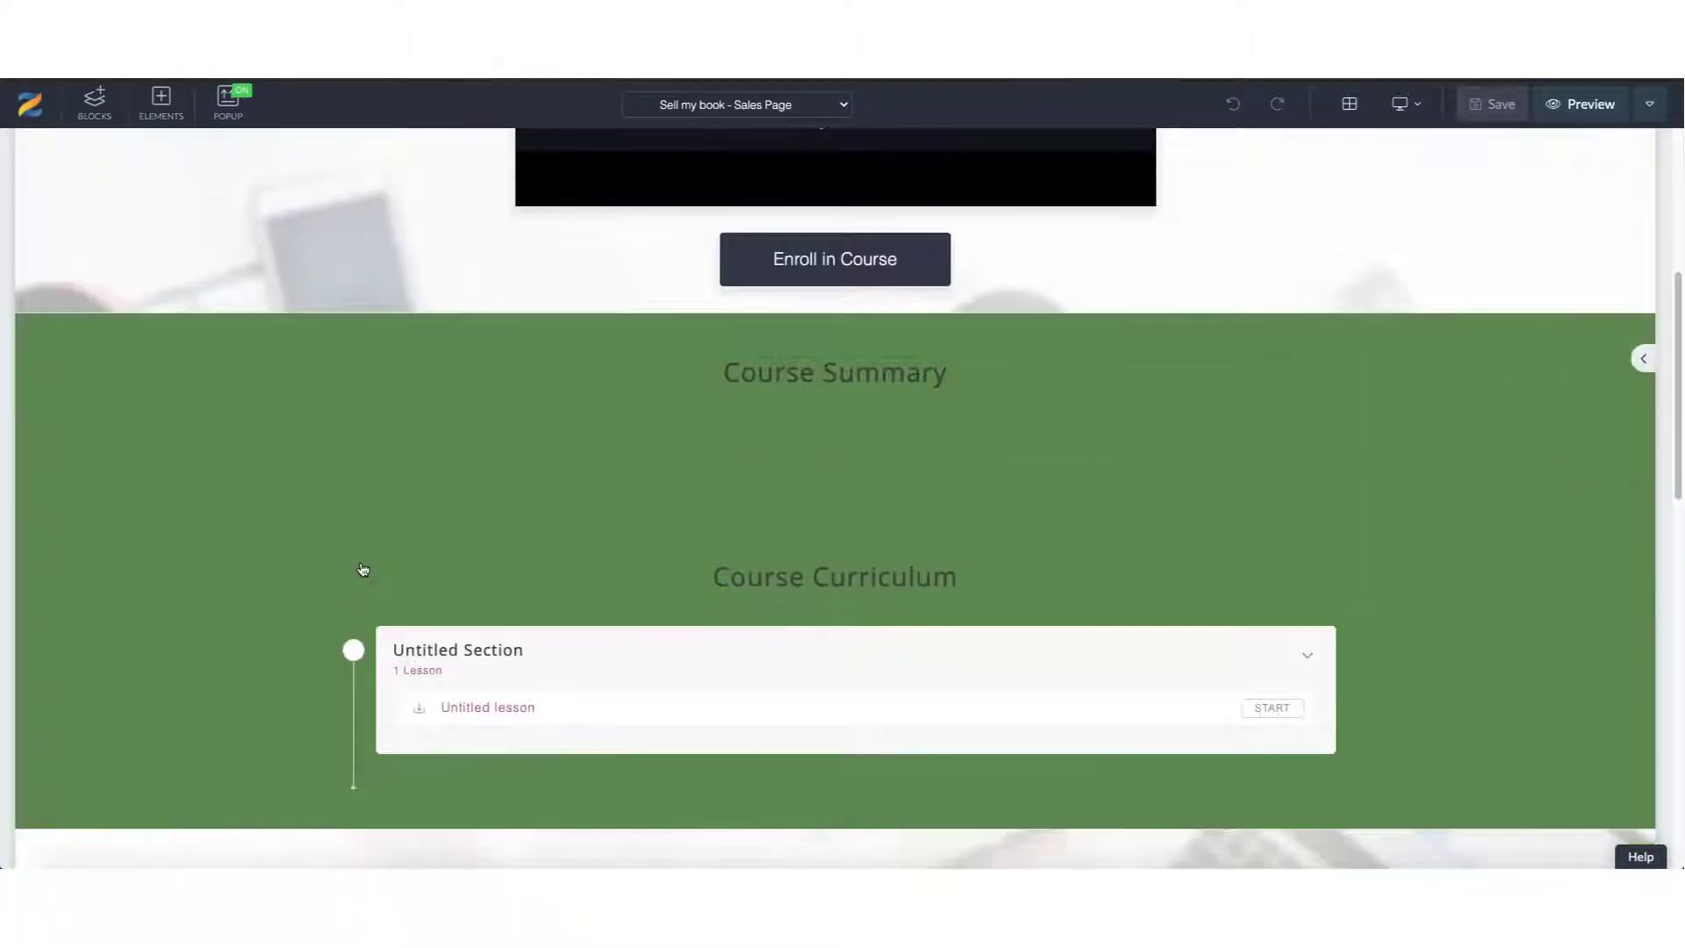
scroll(339, 456, up, 3)
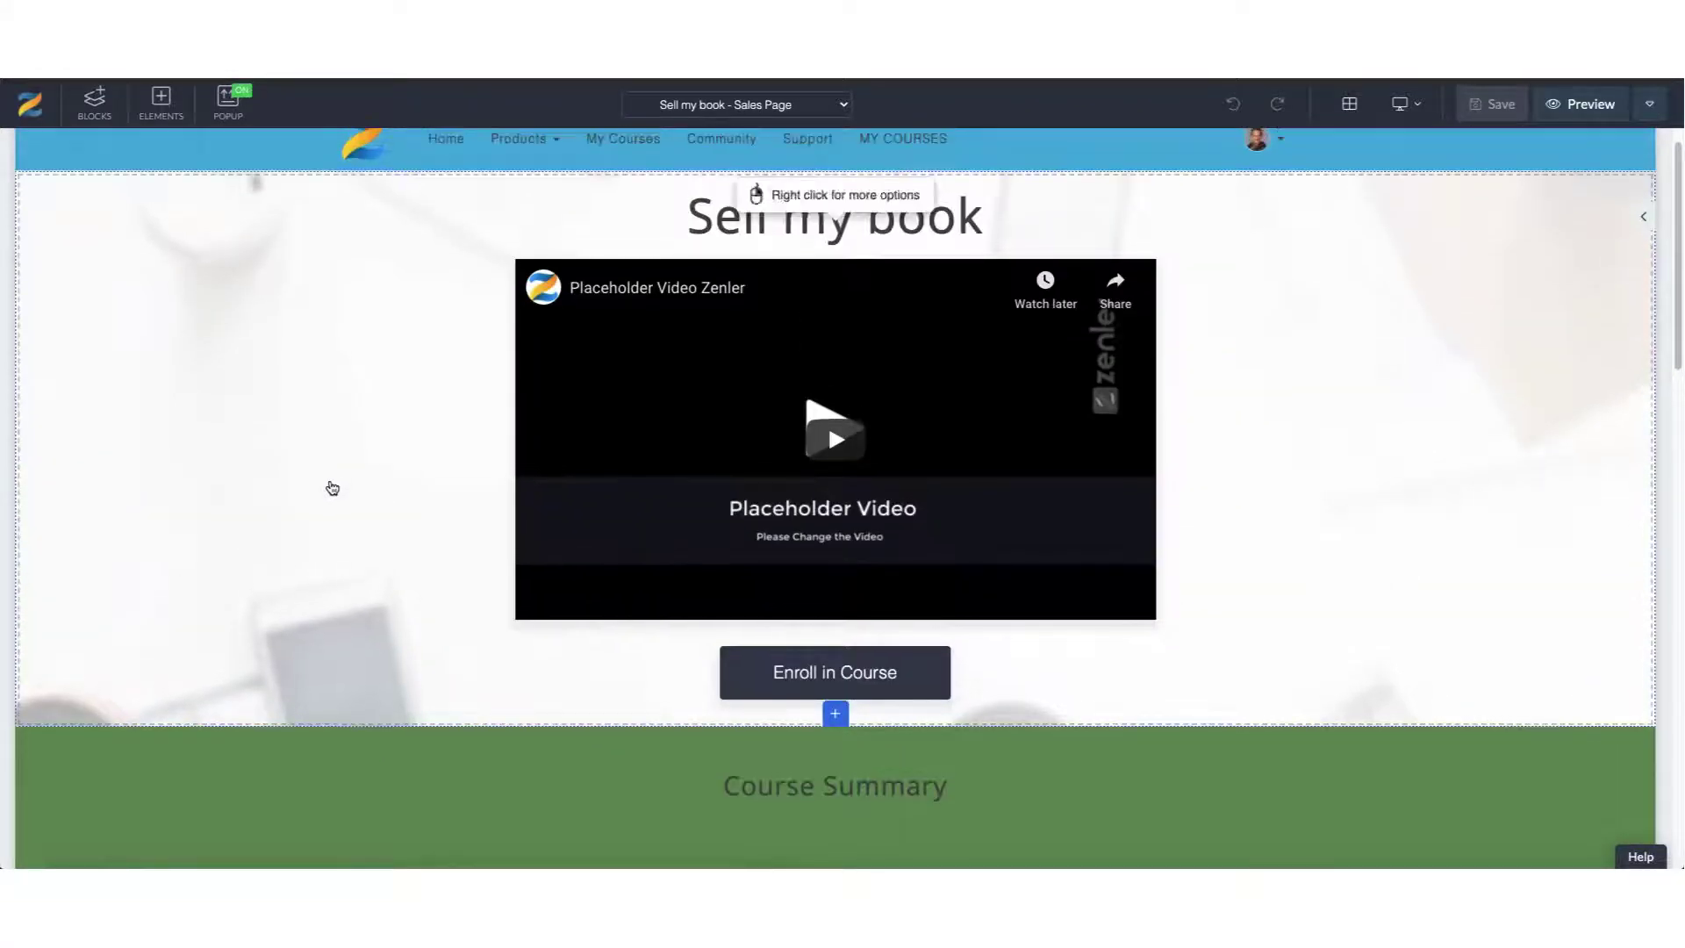
scroll(332, 487, up, 1)
scroll(331, 488, down, 3)
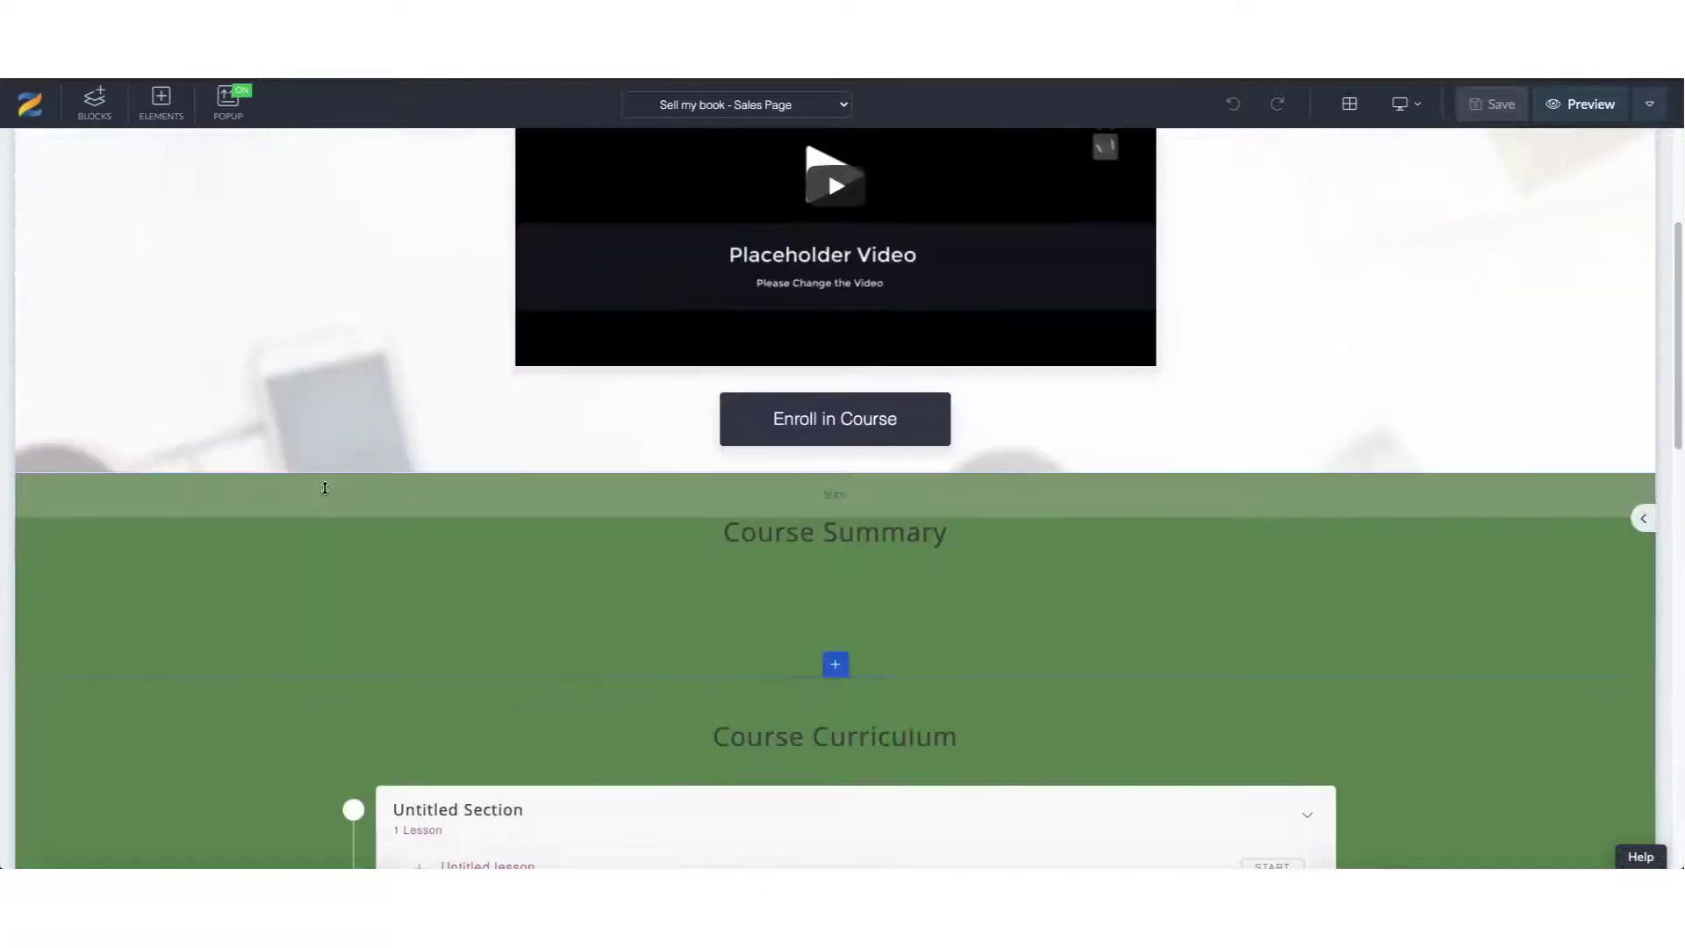
Relabel the Enroll in Course button 'Buy my book' and save the sales page.
click(814, 427)
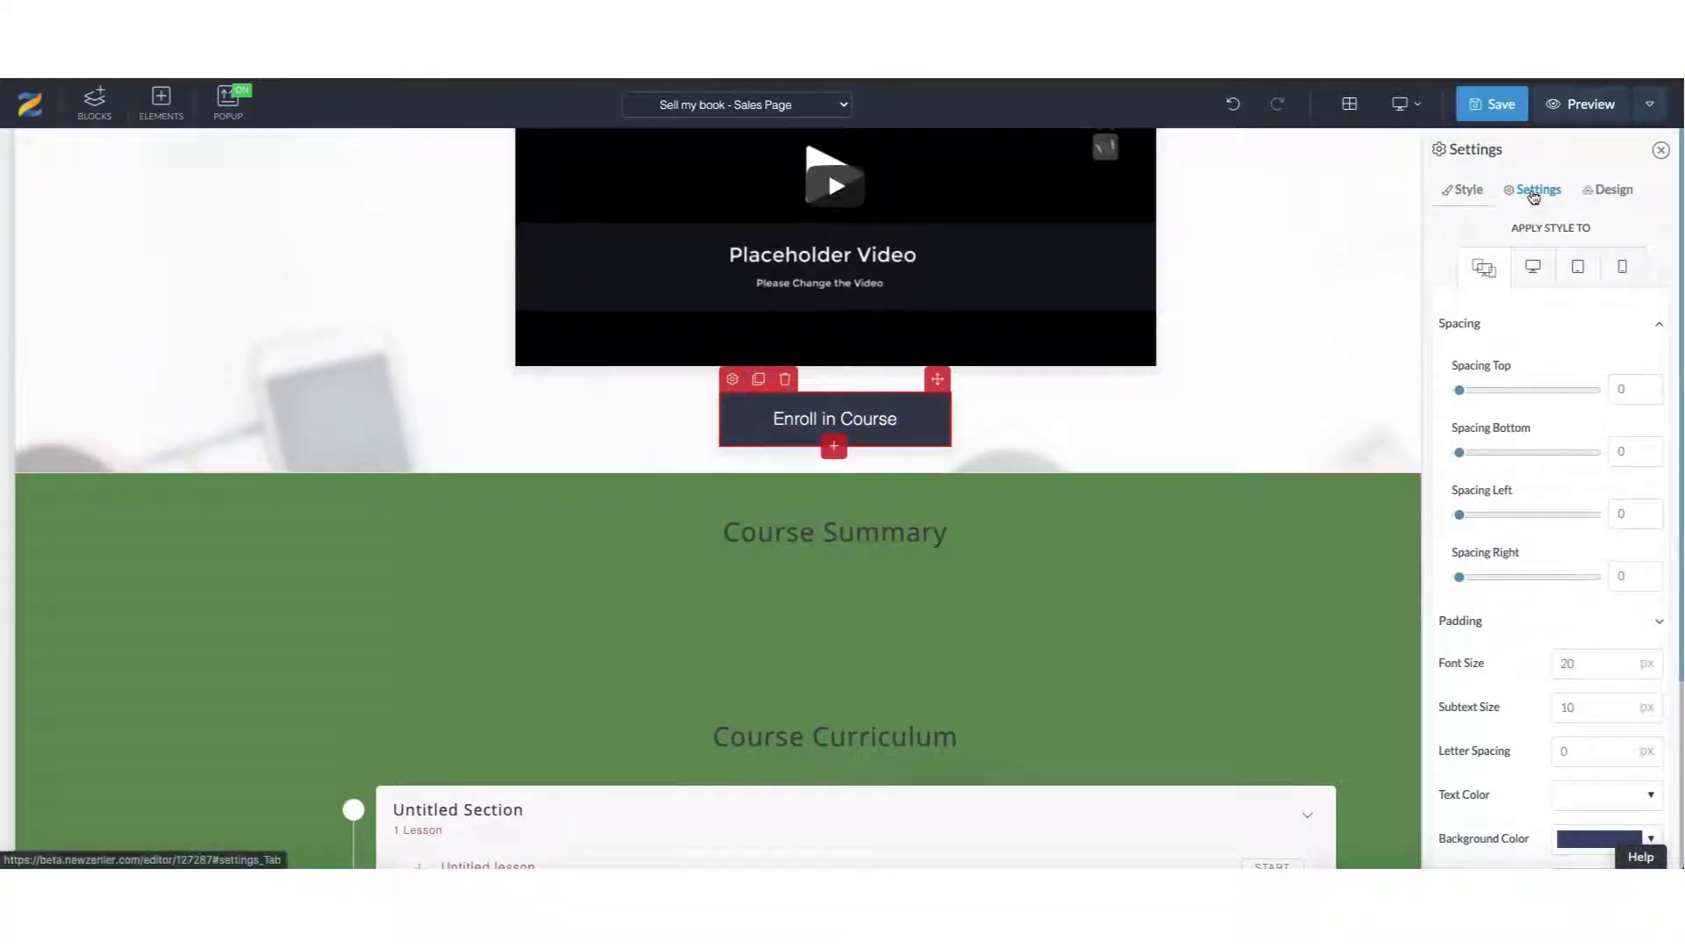
click(1534, 189)
drag(1648, 237, 1577, 227)
text(Buy my book)
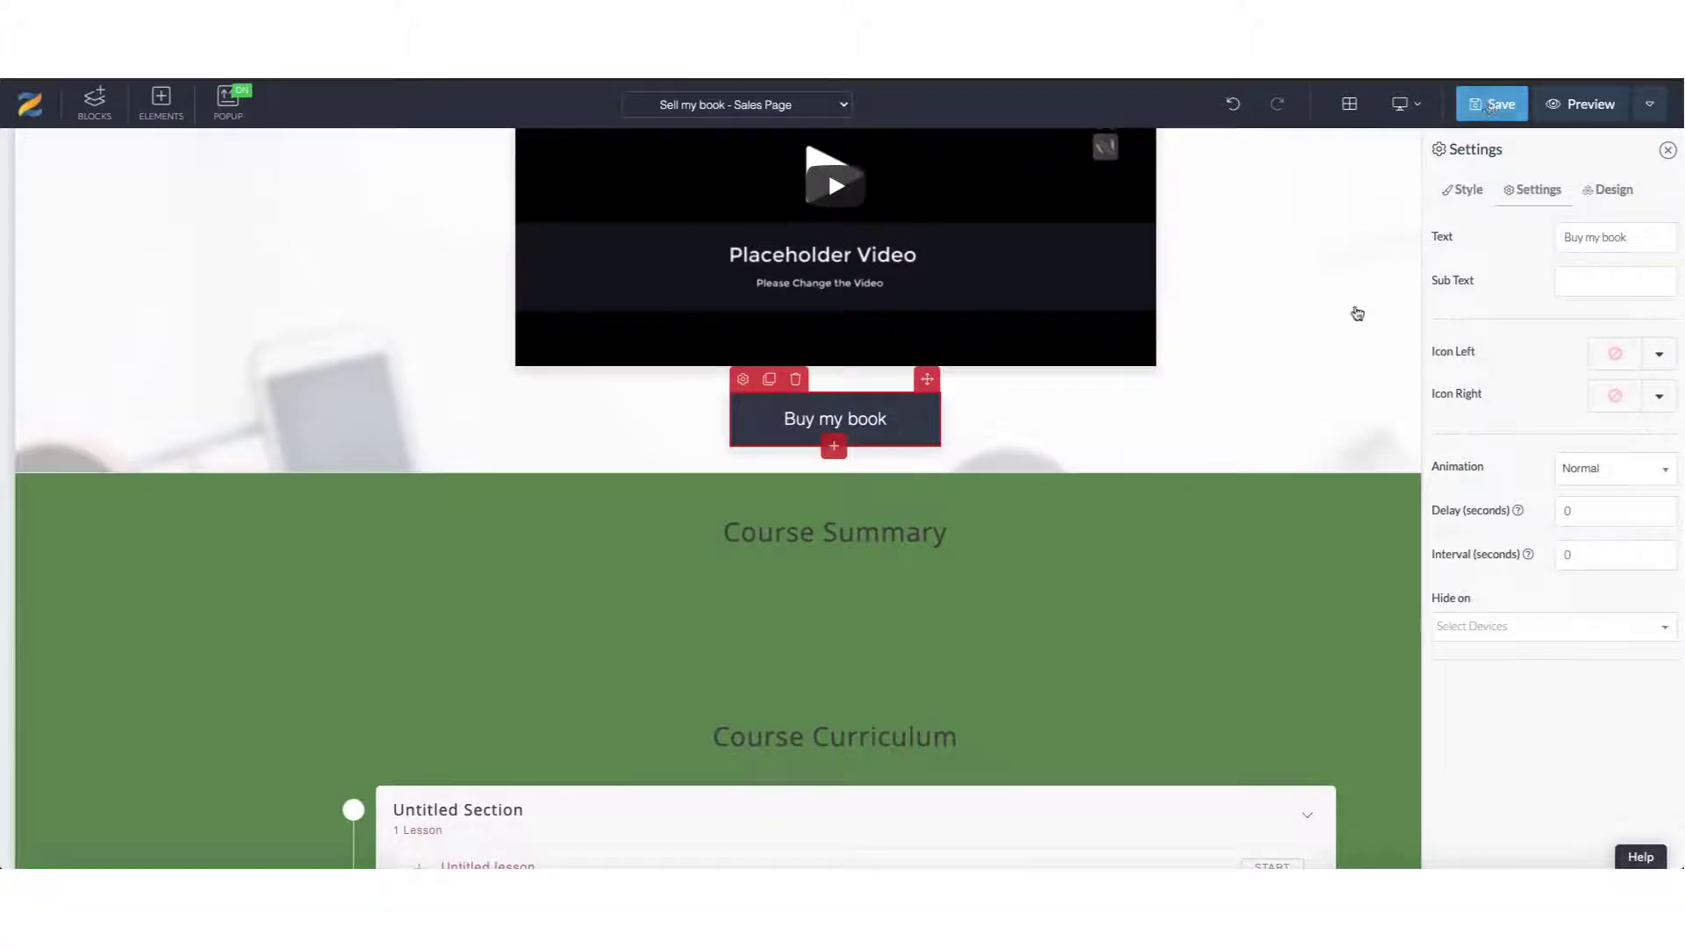
key(ctrl+s)
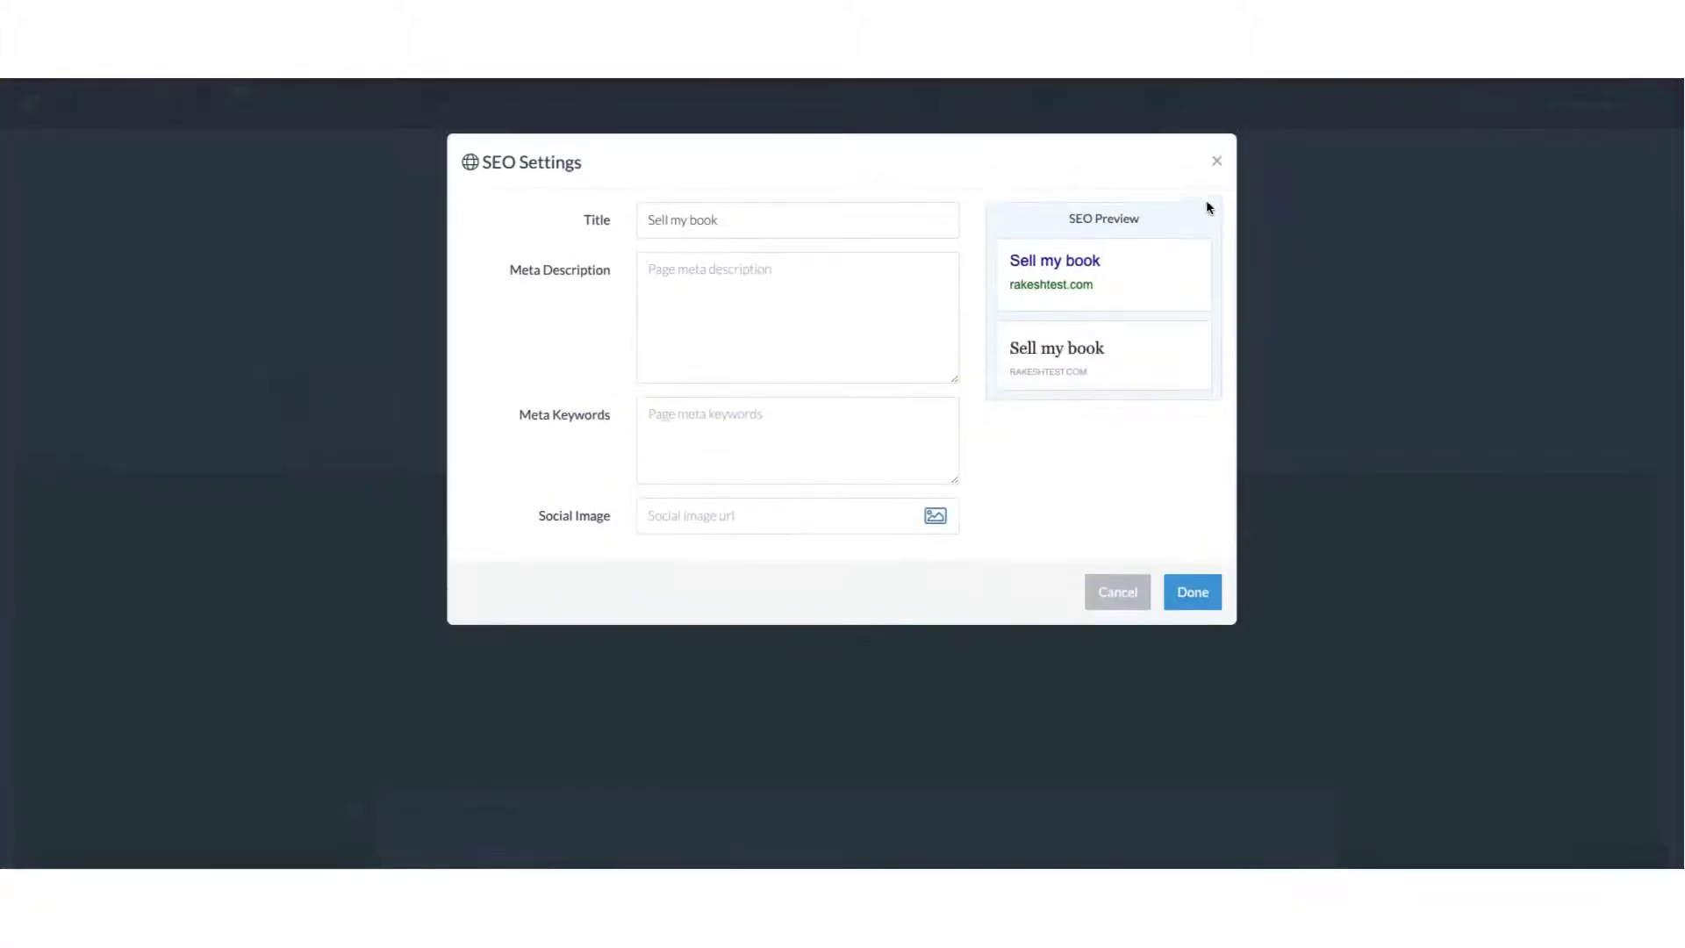
click(1216, 161)
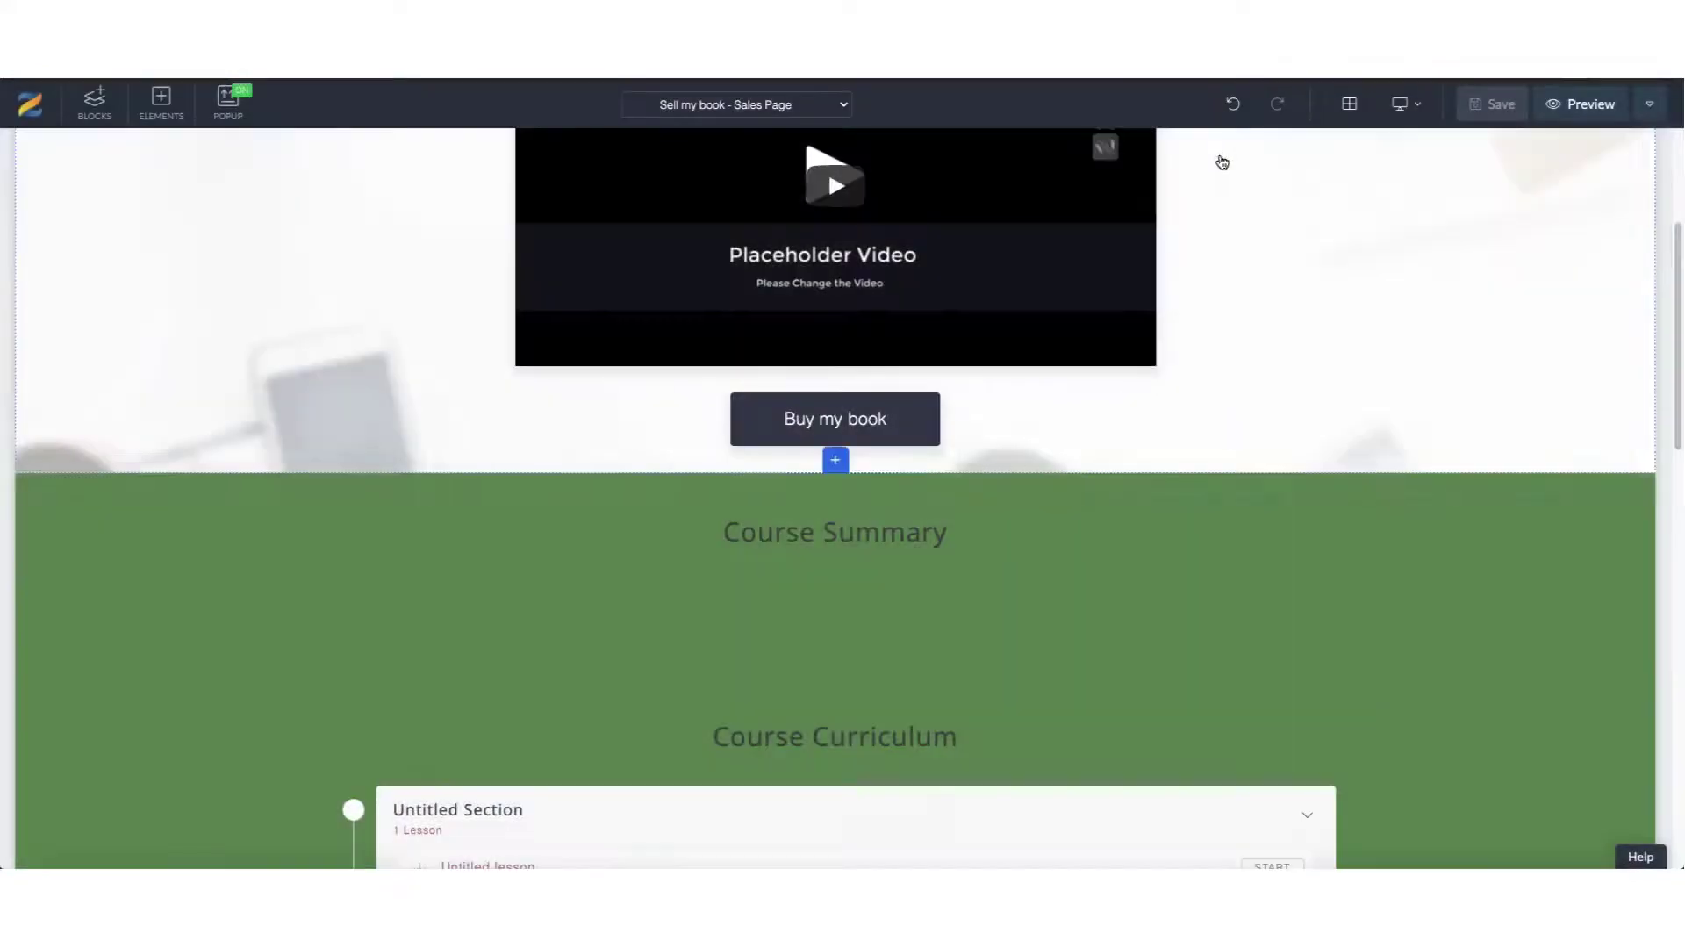
Delete the Course Summary and Course Curriculum sections from the sales page.
scroll(1171, 426, down, 1)
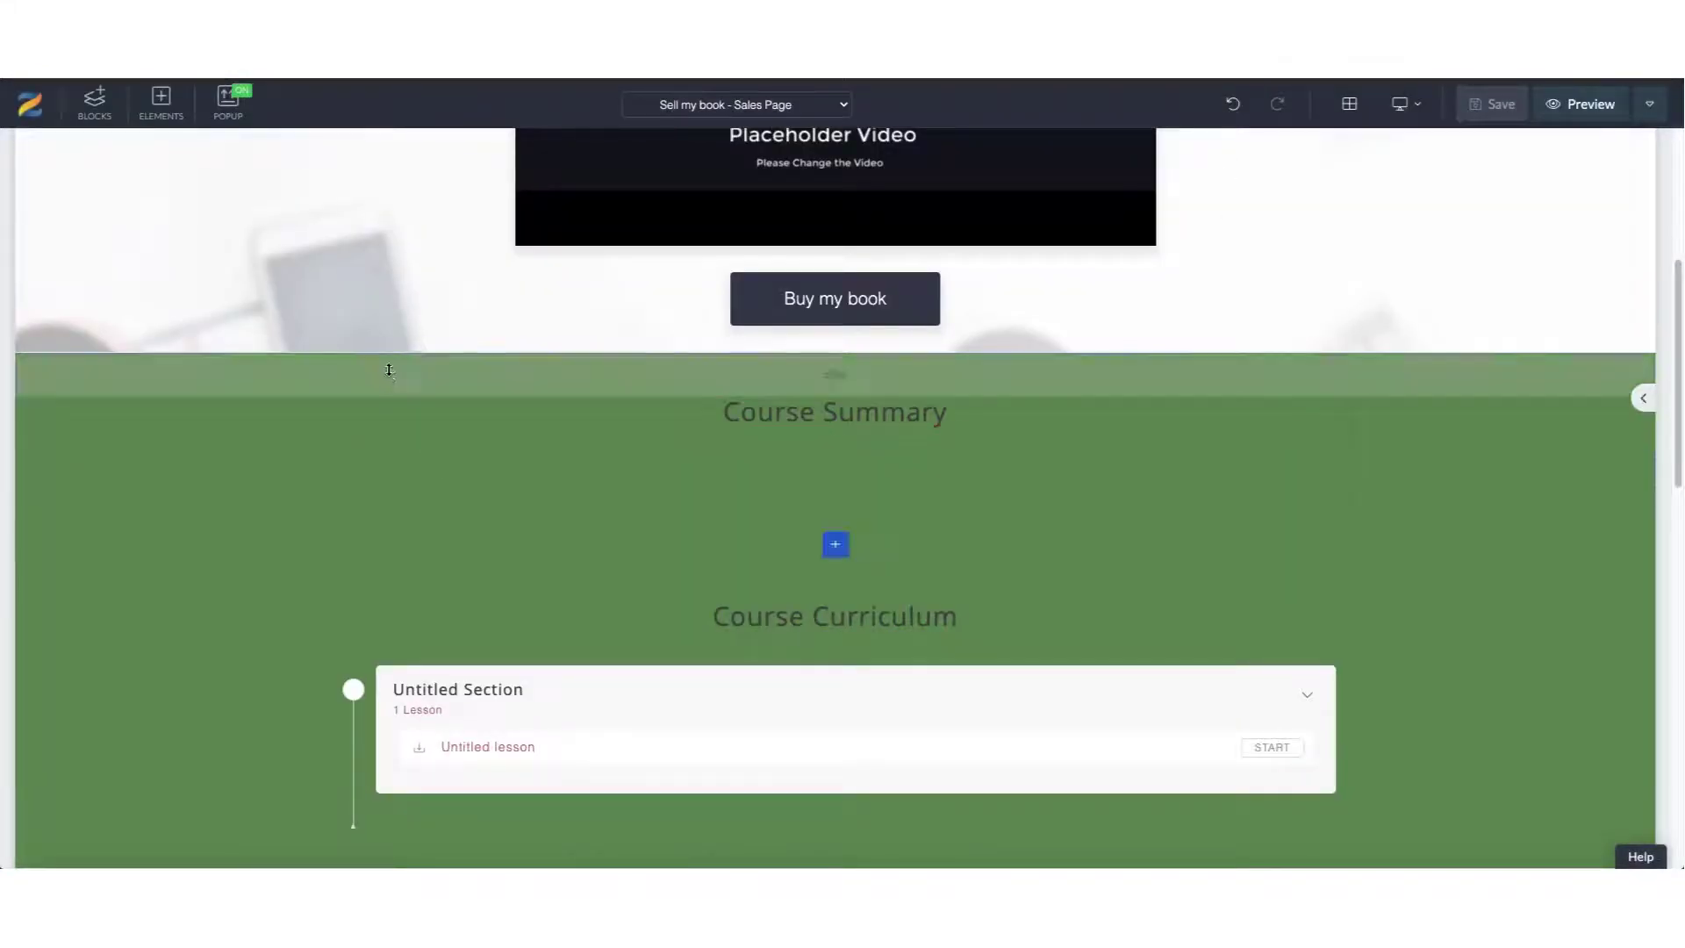
mouse_move(392, 373)
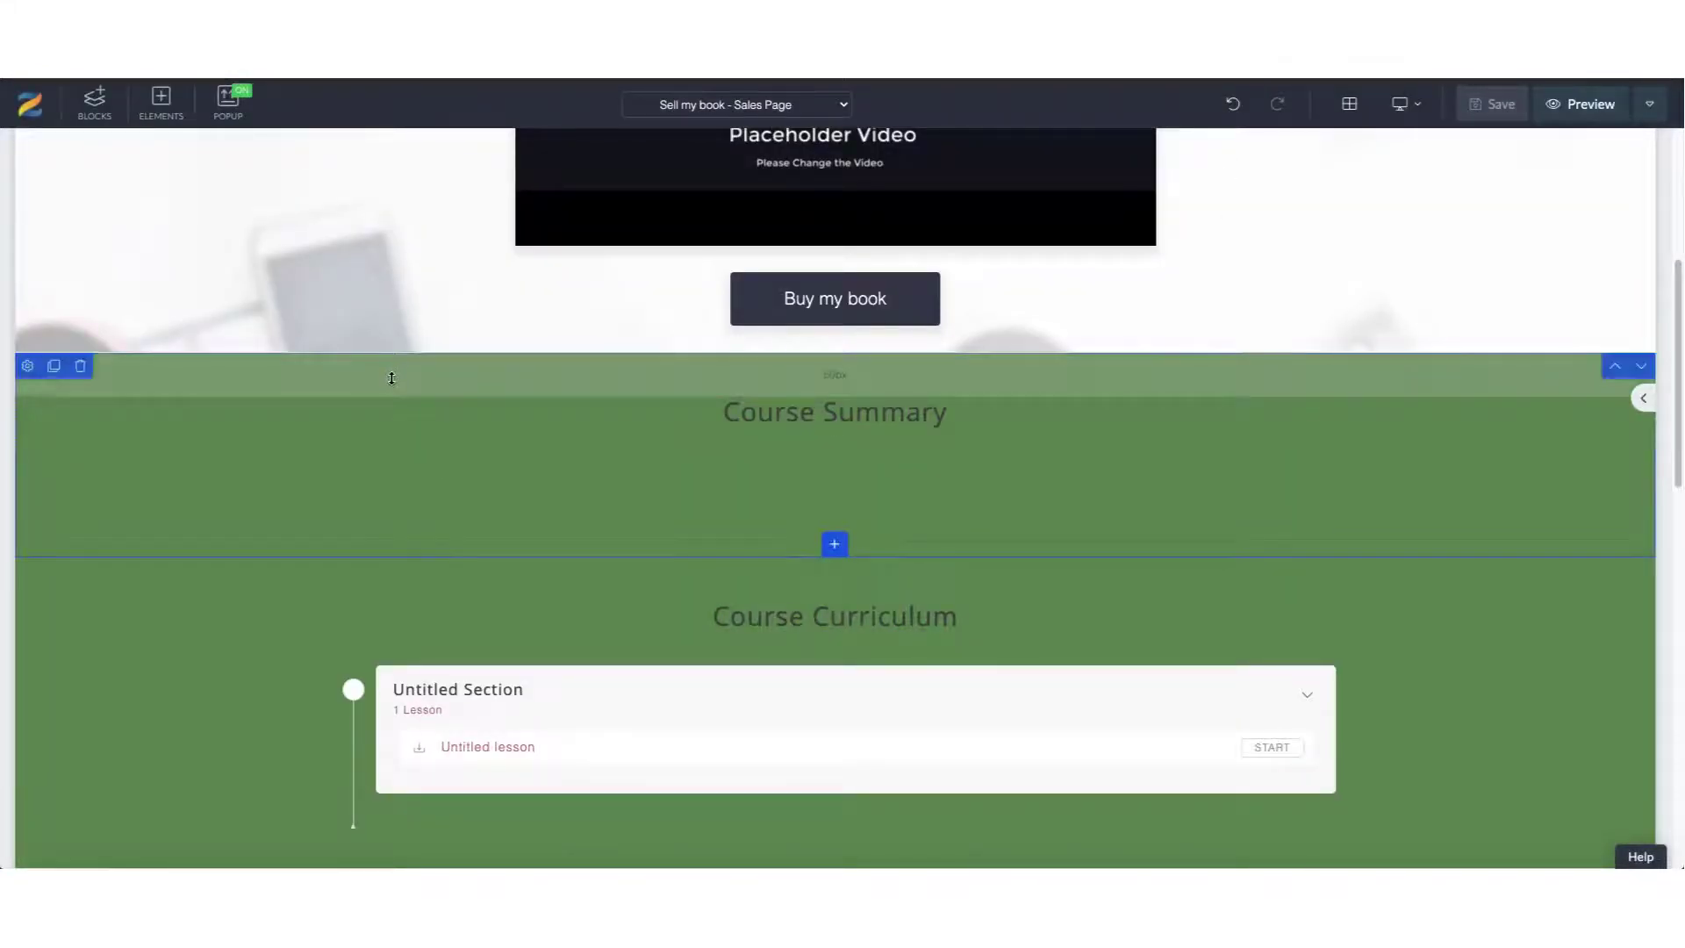
click(80, 366)
click(874, 282)
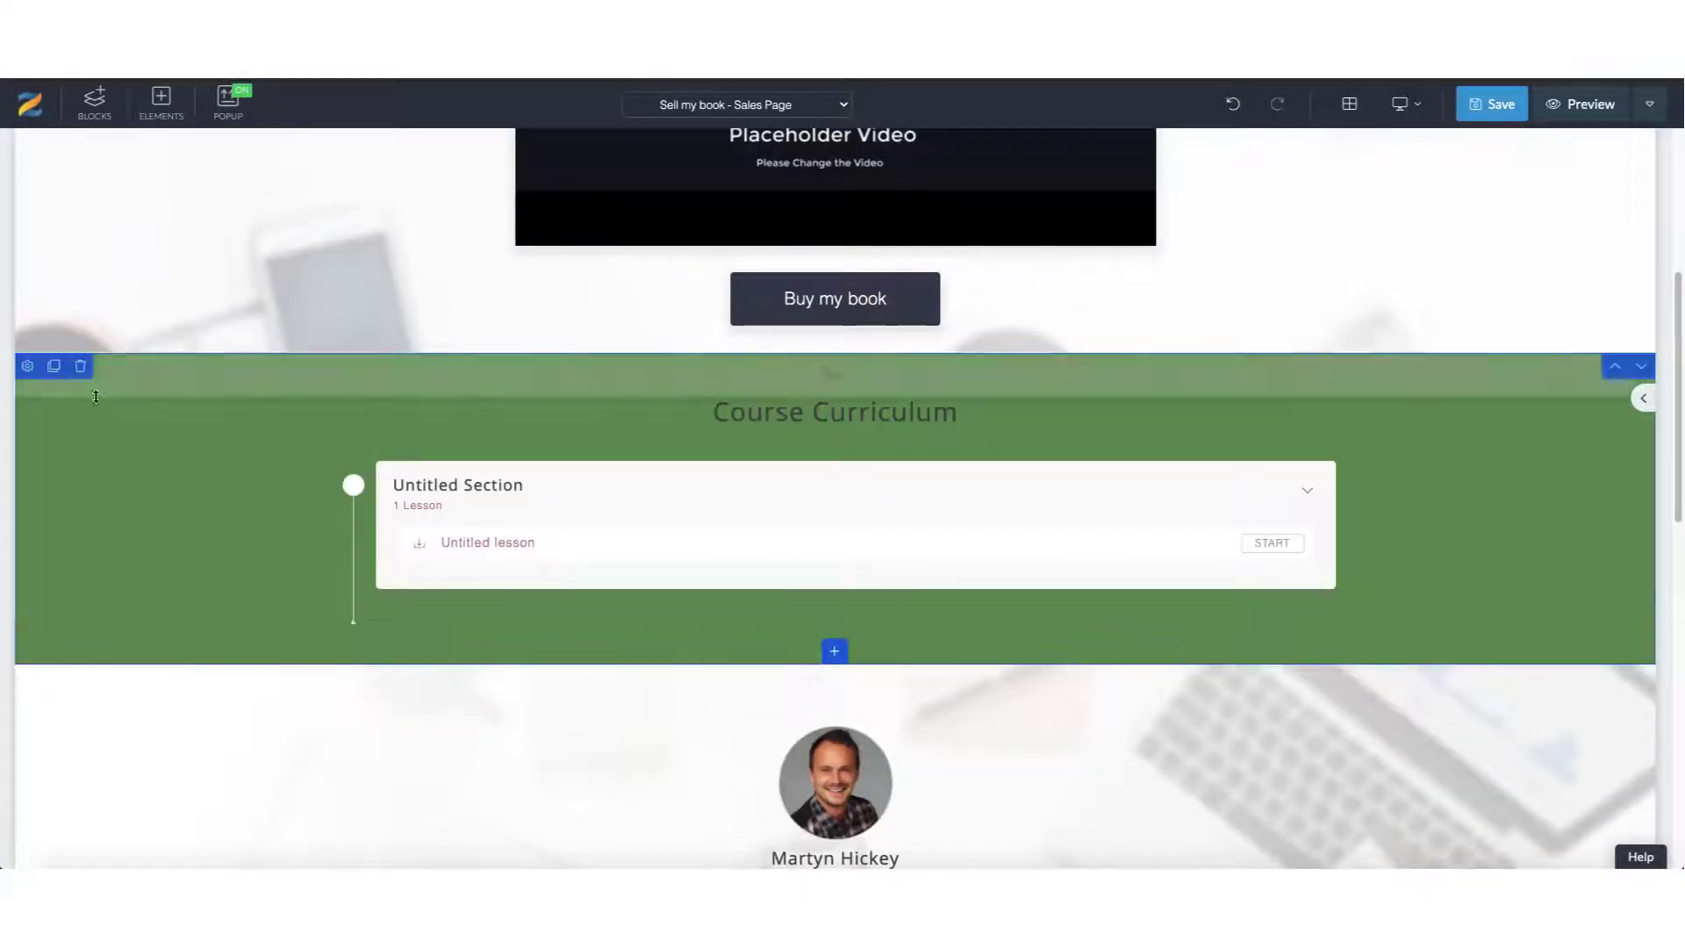
click(80, 366)
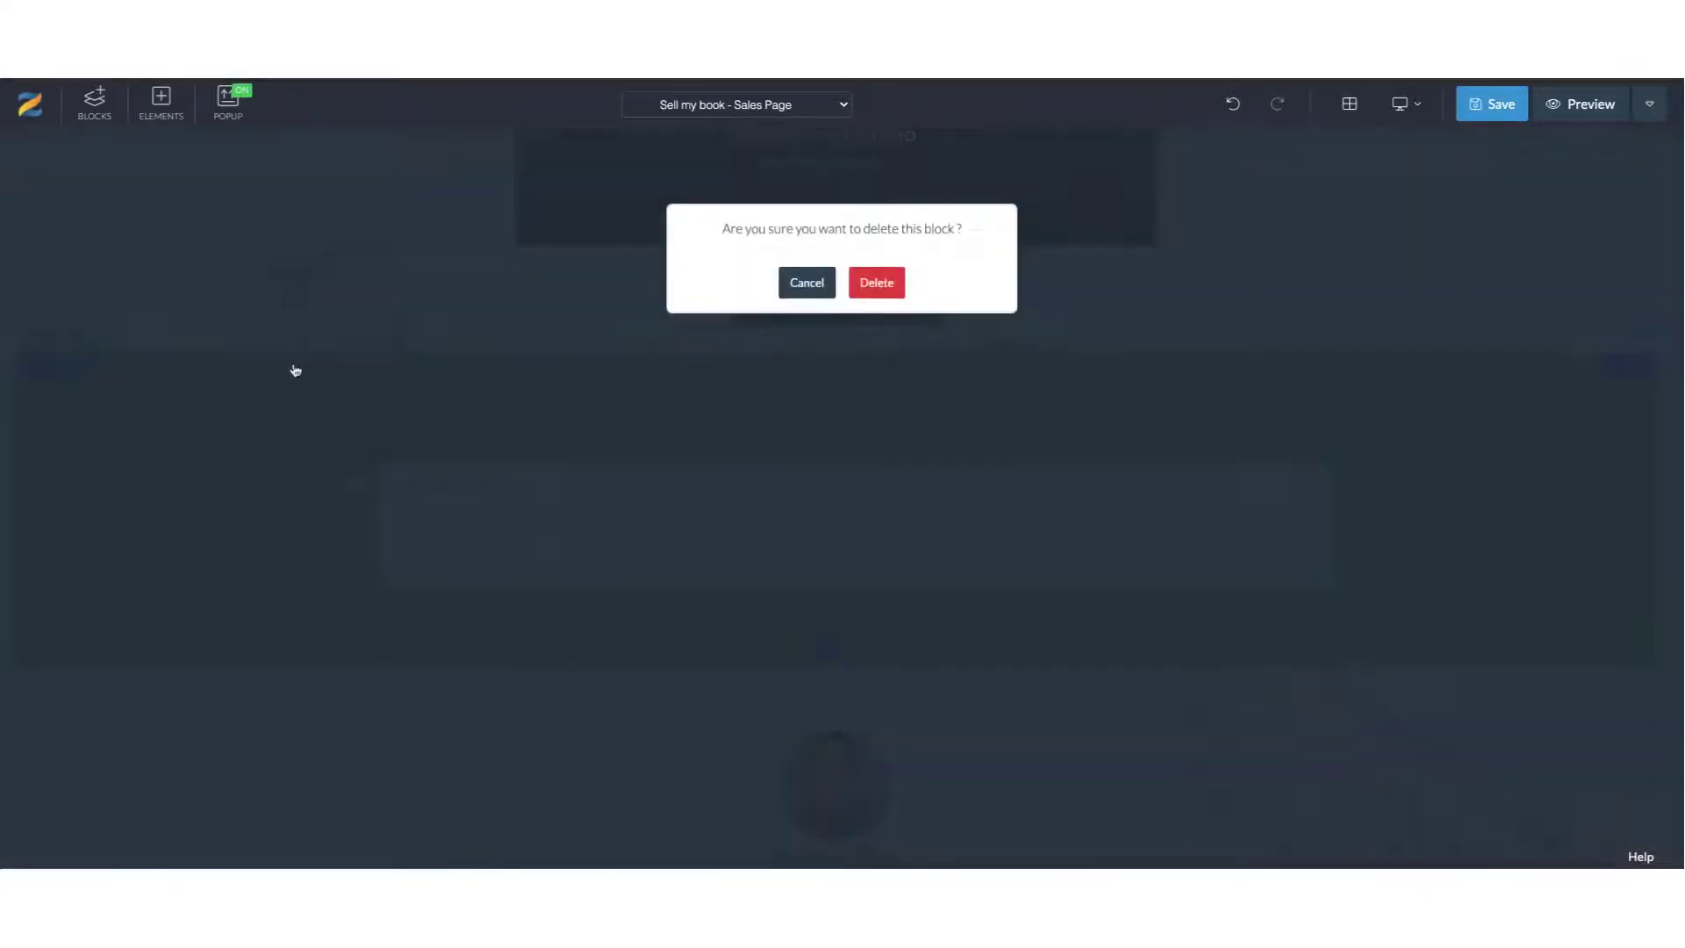
click(880, 284)
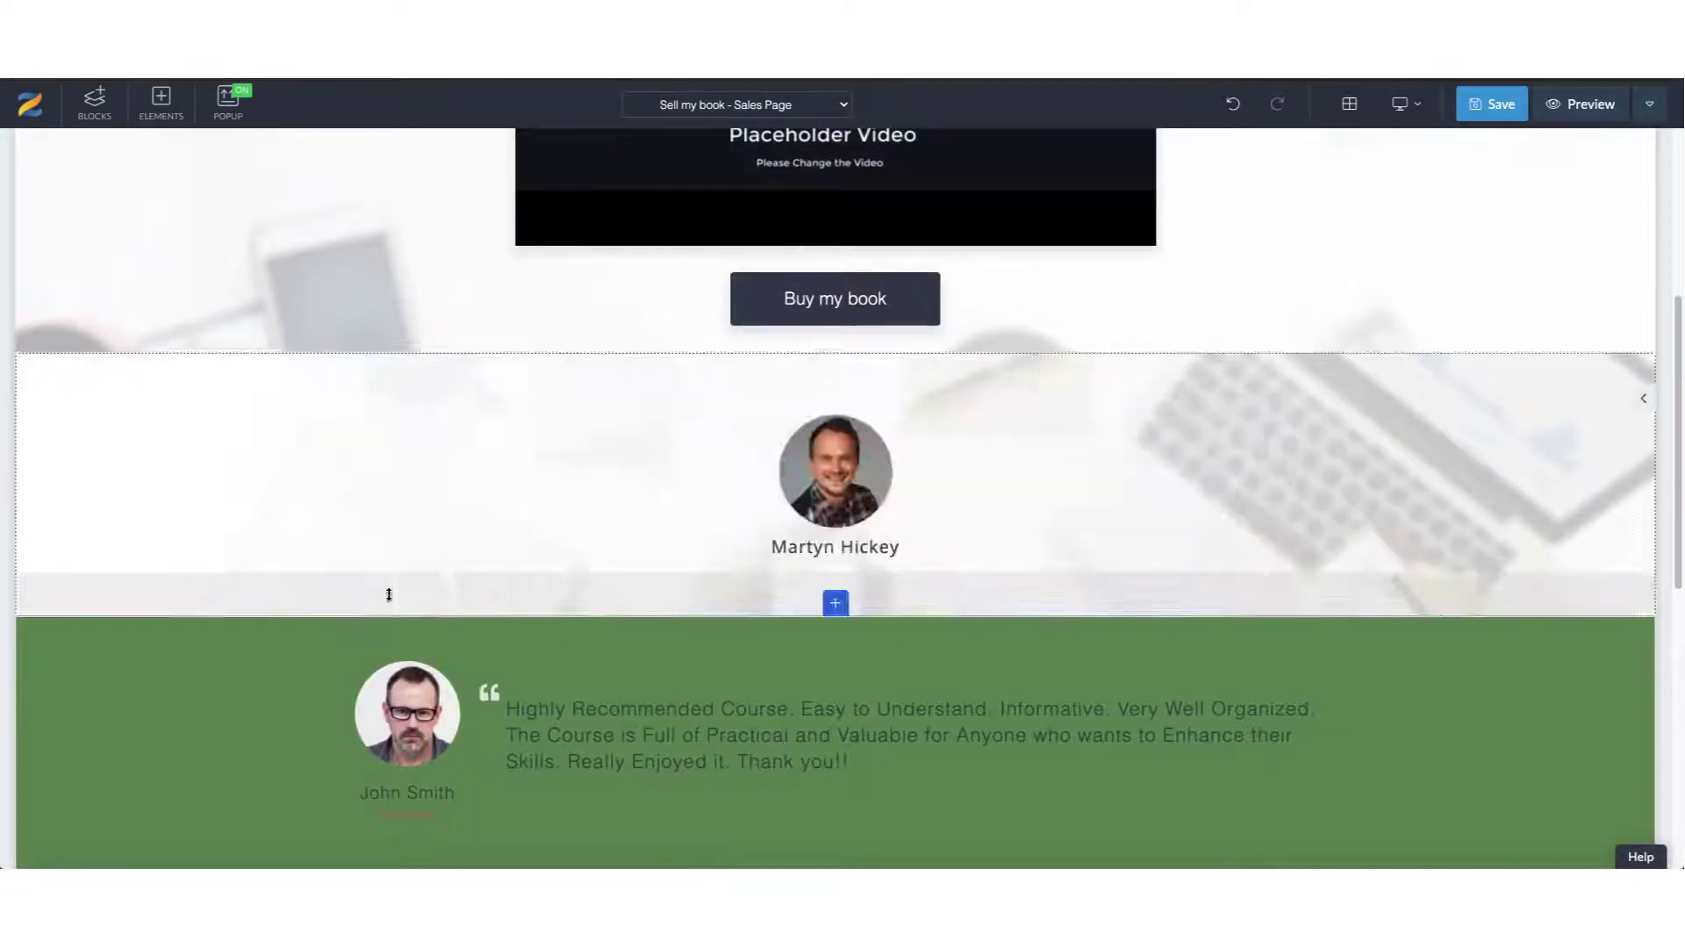
scroll(358, 564, down, 4)
scroll(354, 554, up, 8)
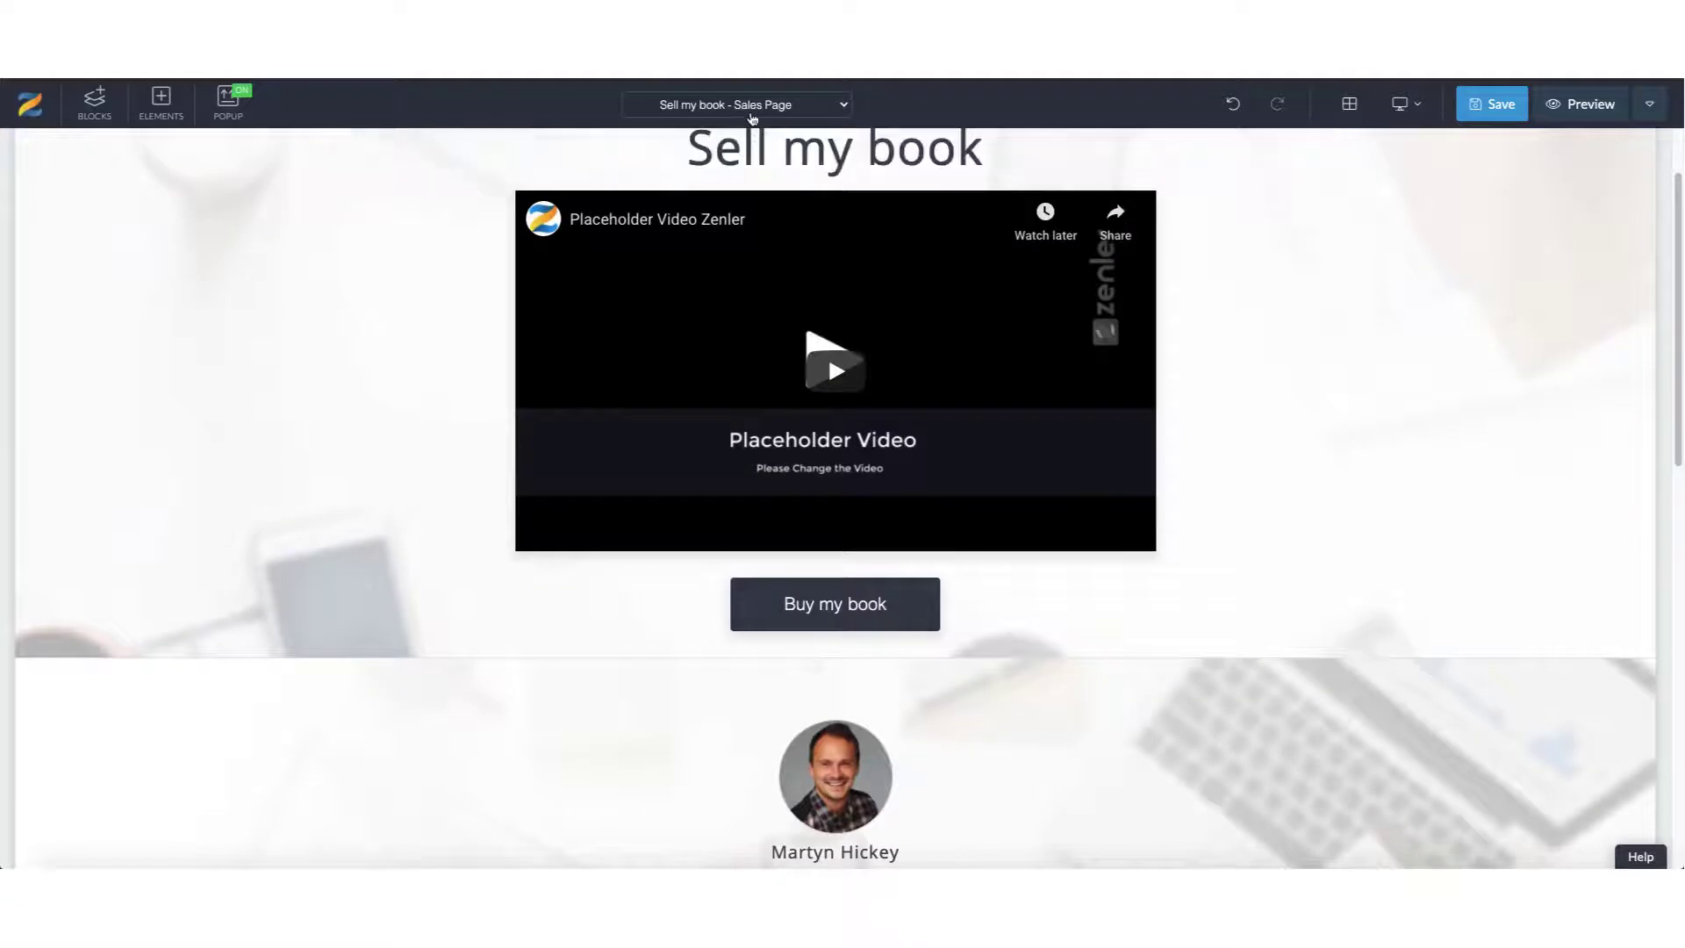
Switch the editor from the sales page to the Course Access Page.
click(753, 105)
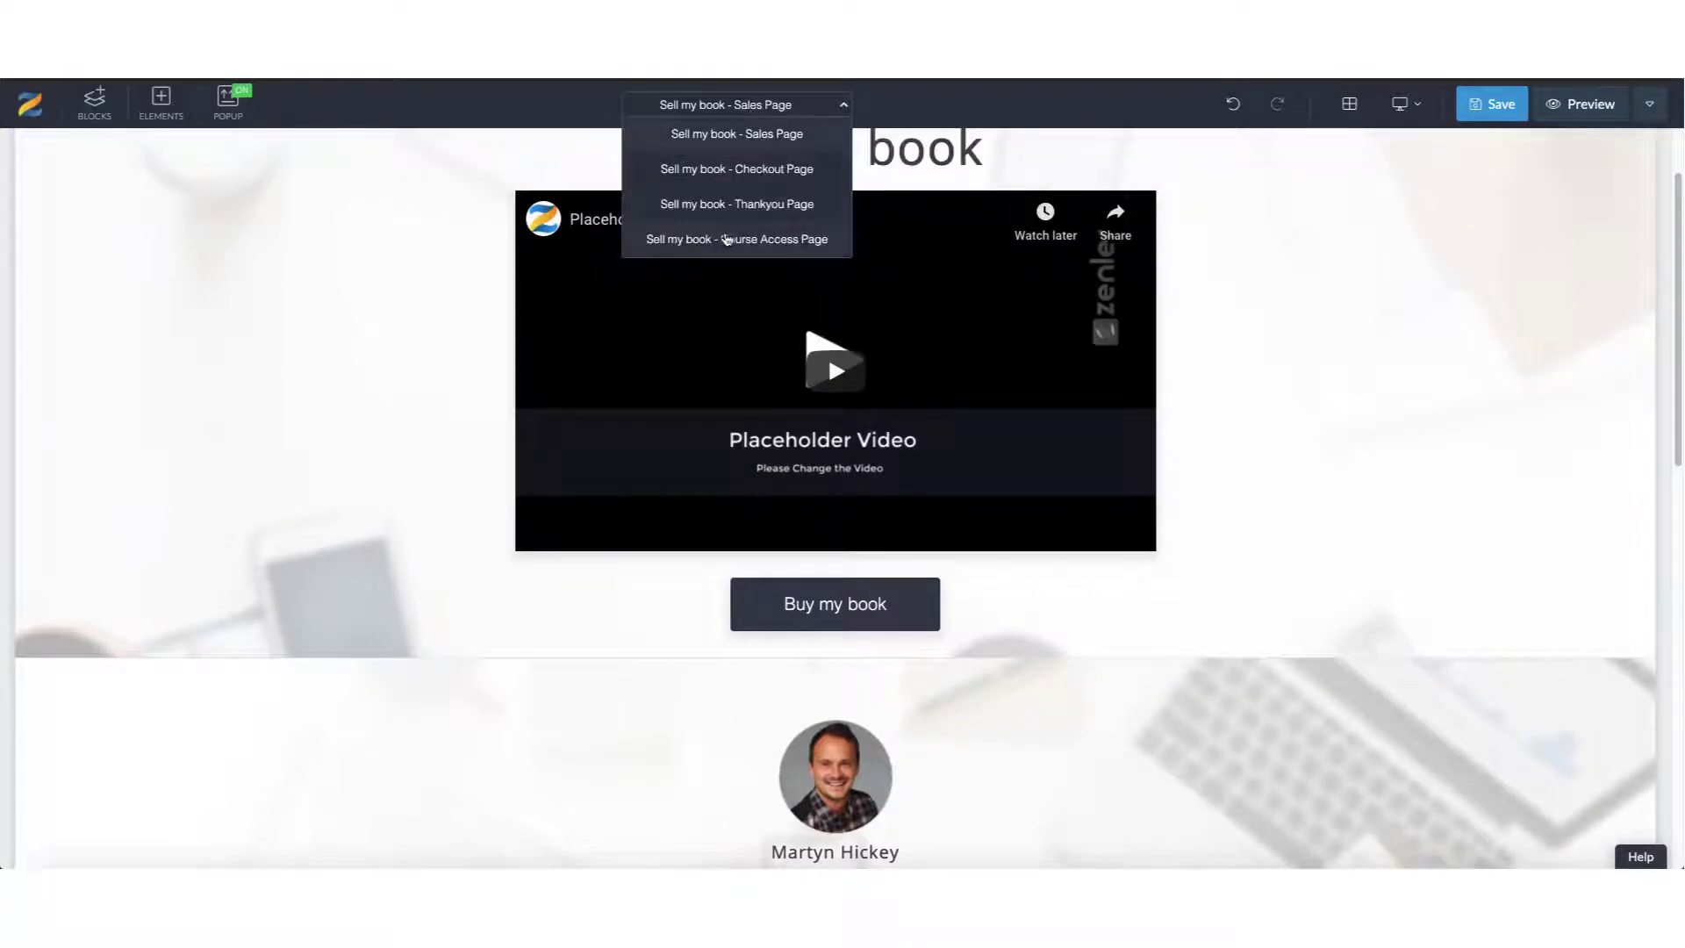
click(727, 238)
click(963, 303)
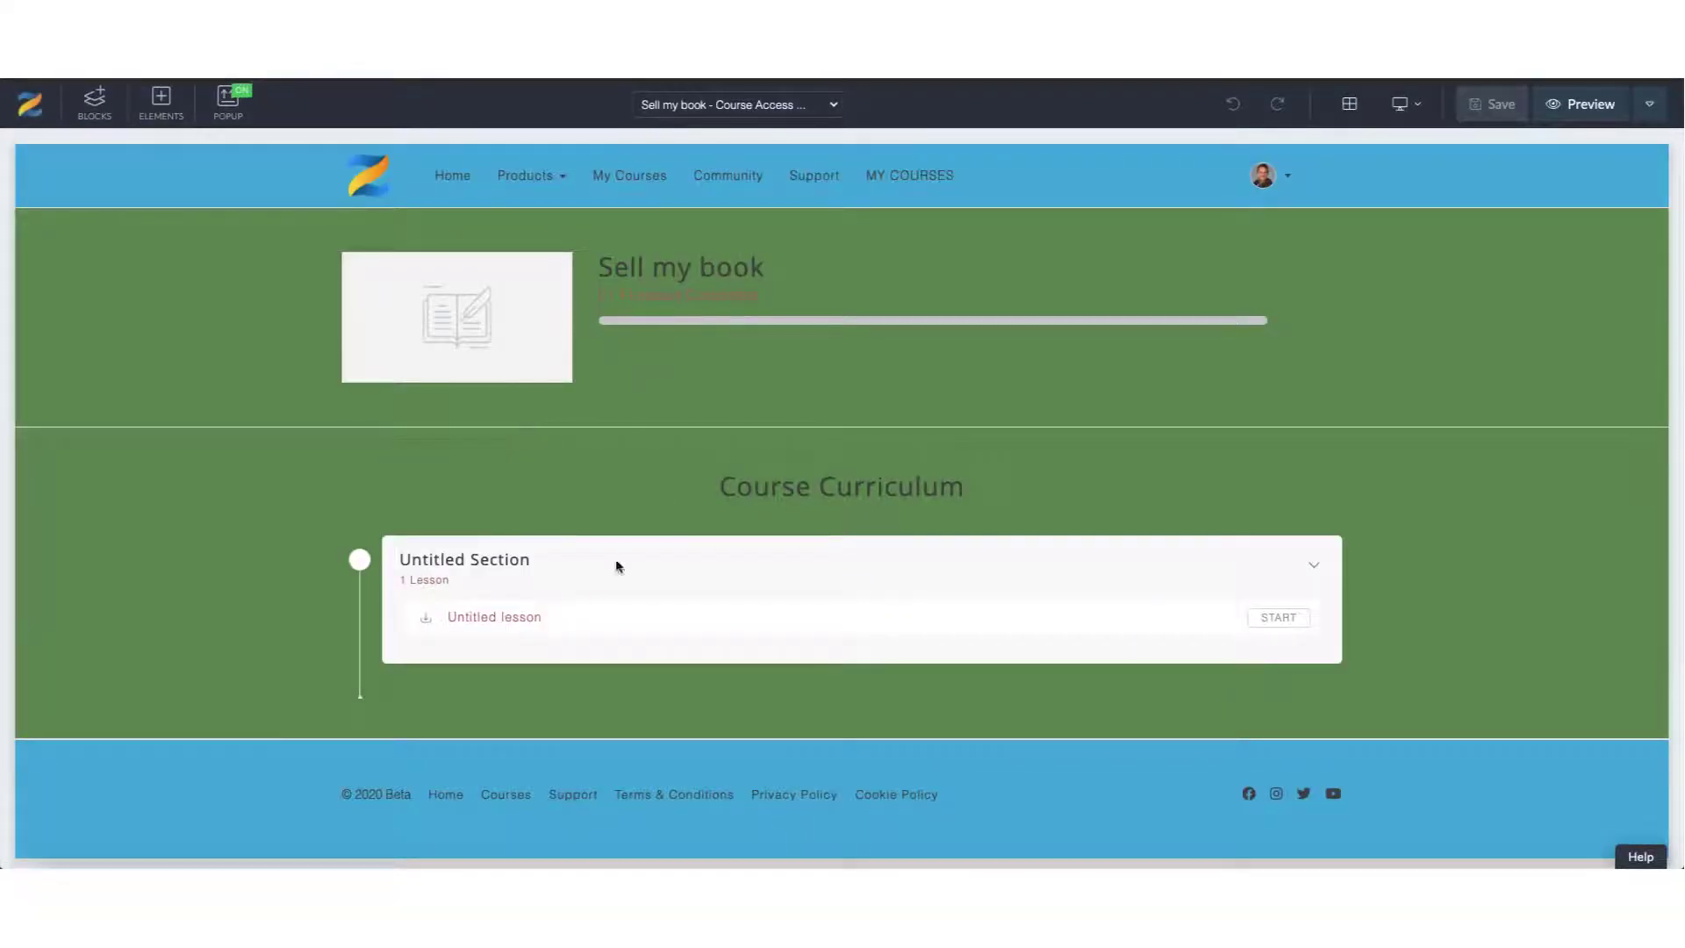
Delete the course progress block and start deleting the Course Curriculum block.
mouse_move(184, 266)
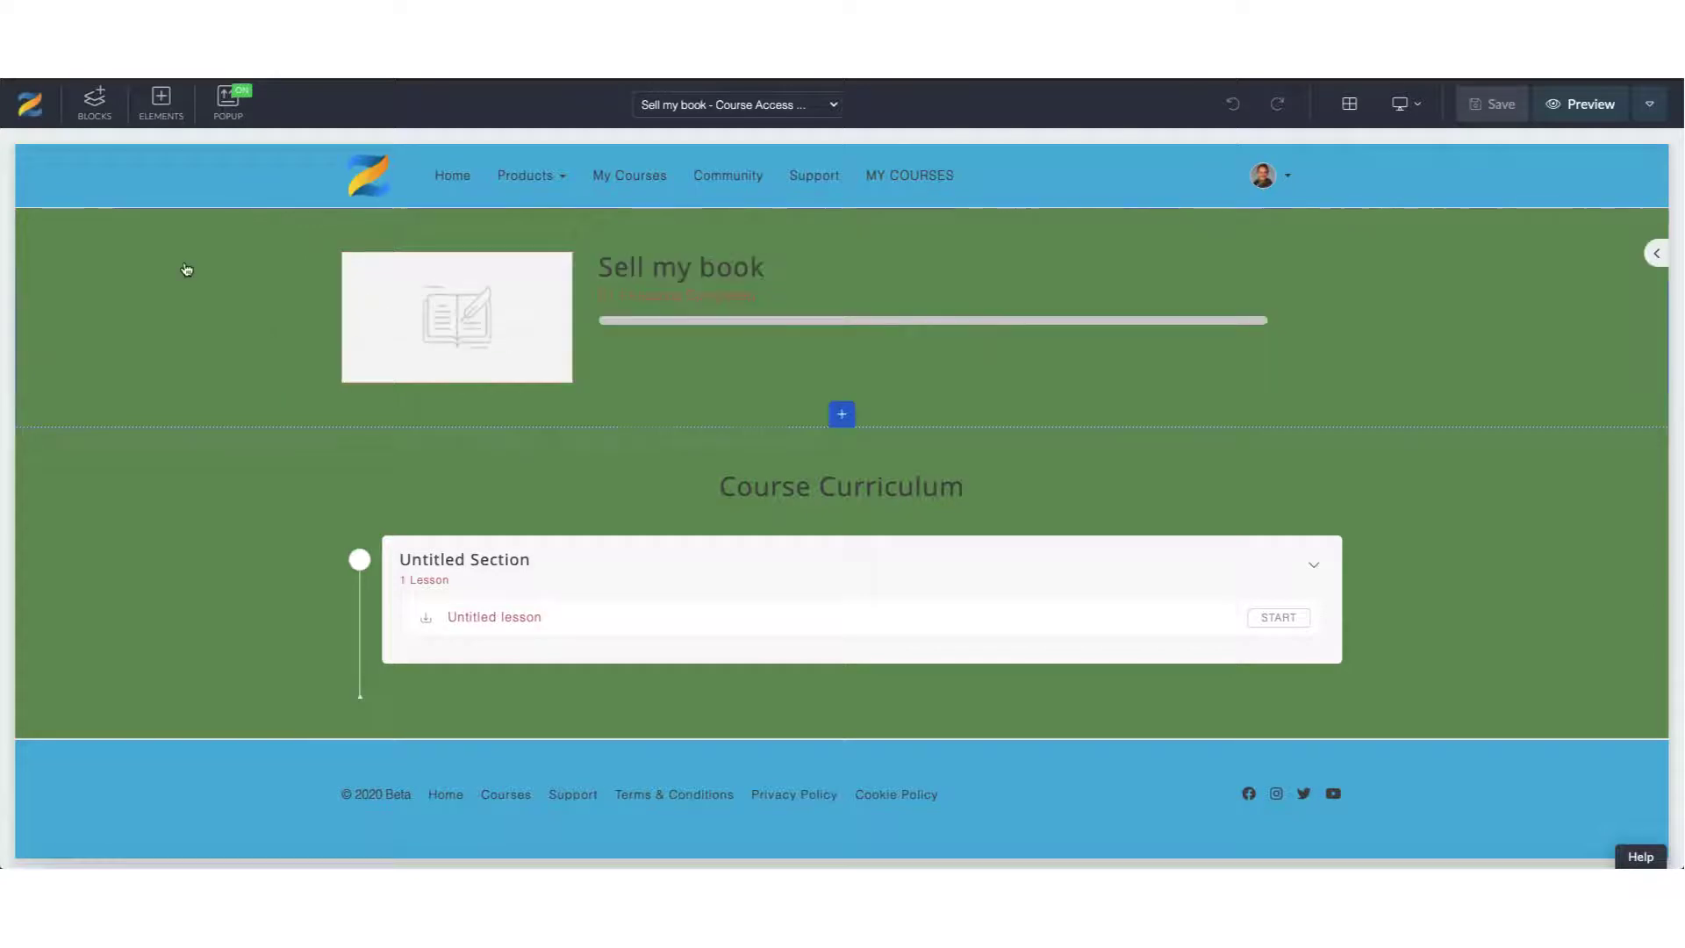
click(79, 220)
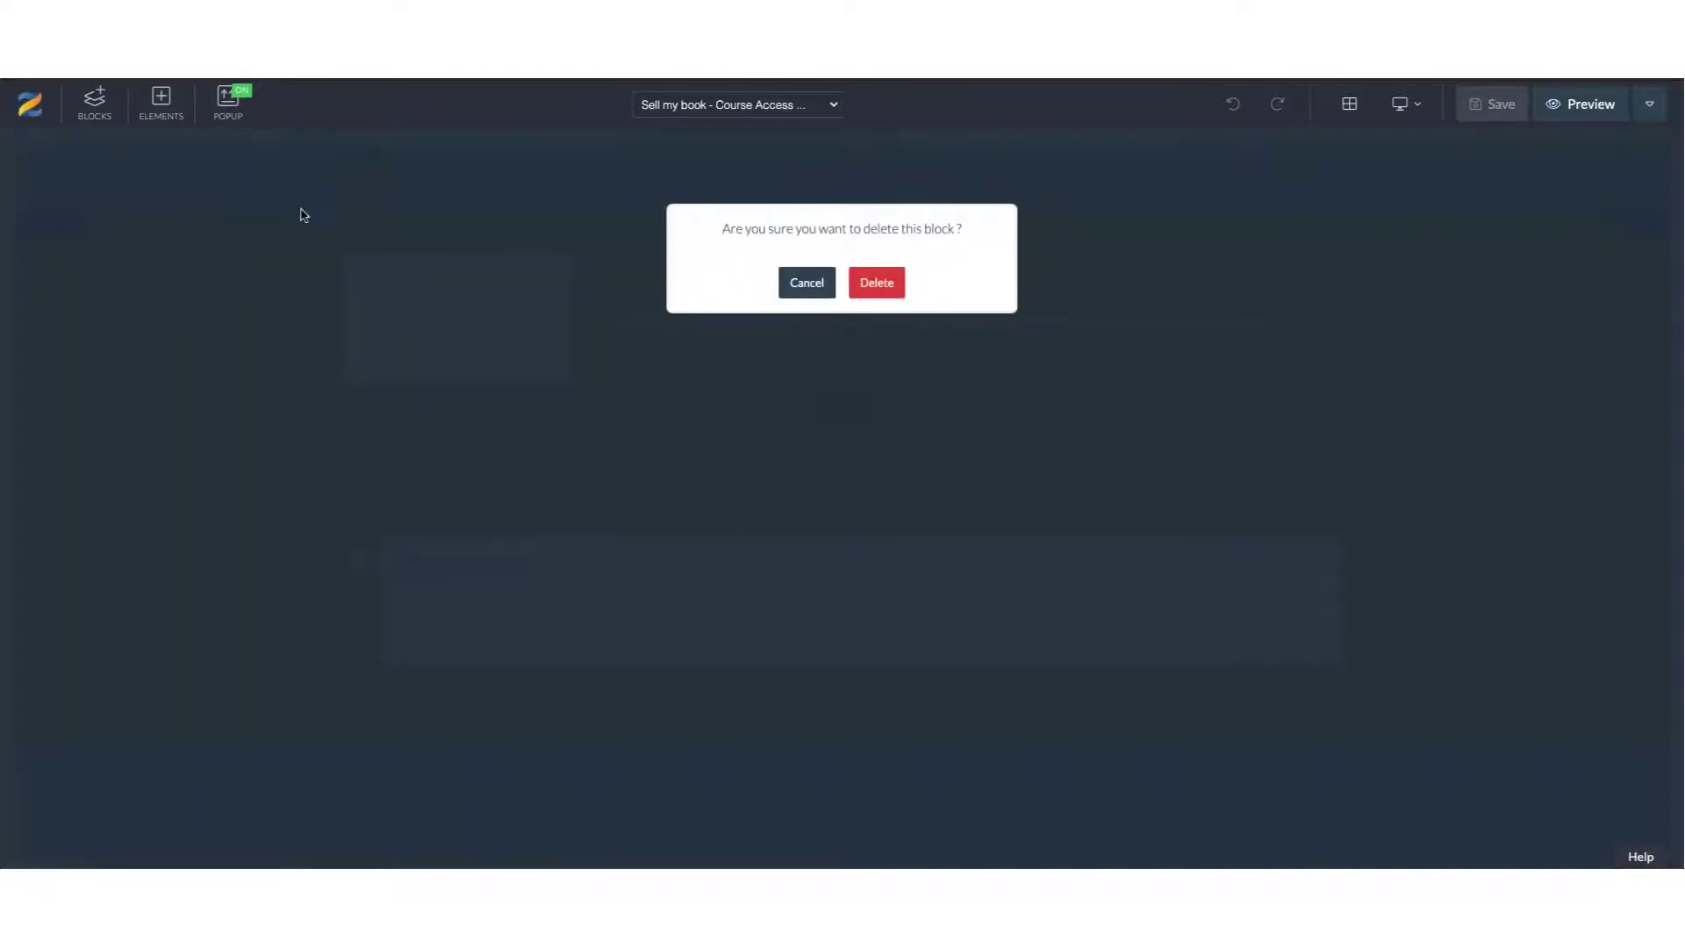
click(893, 290)
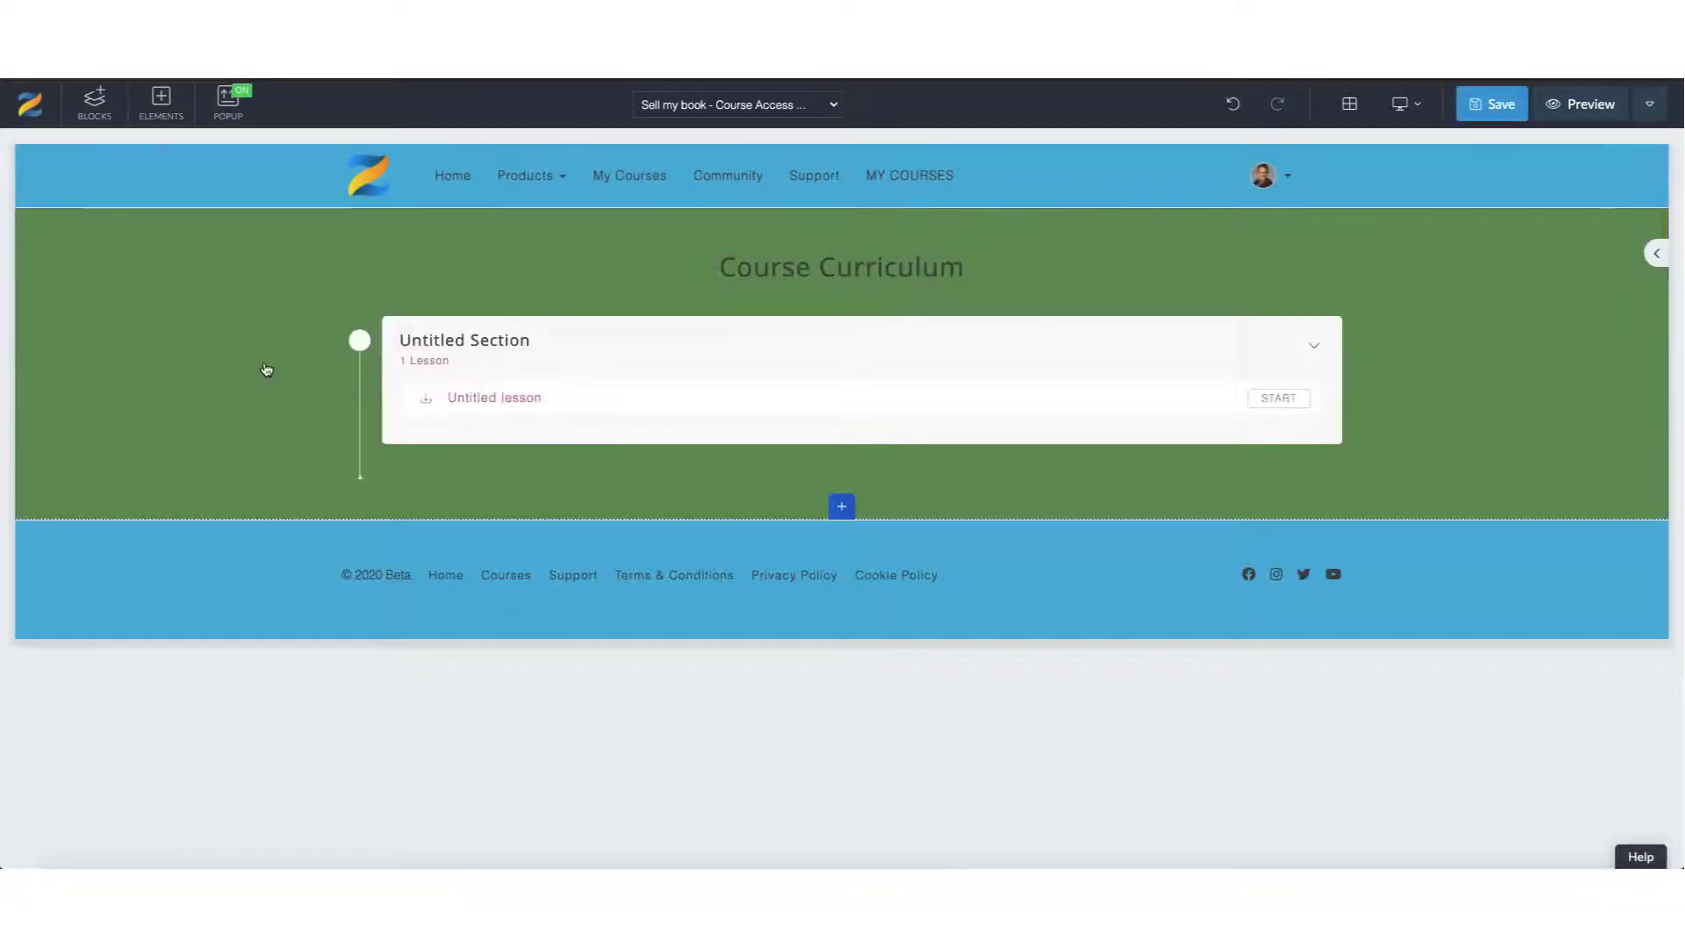
click(79, 220)
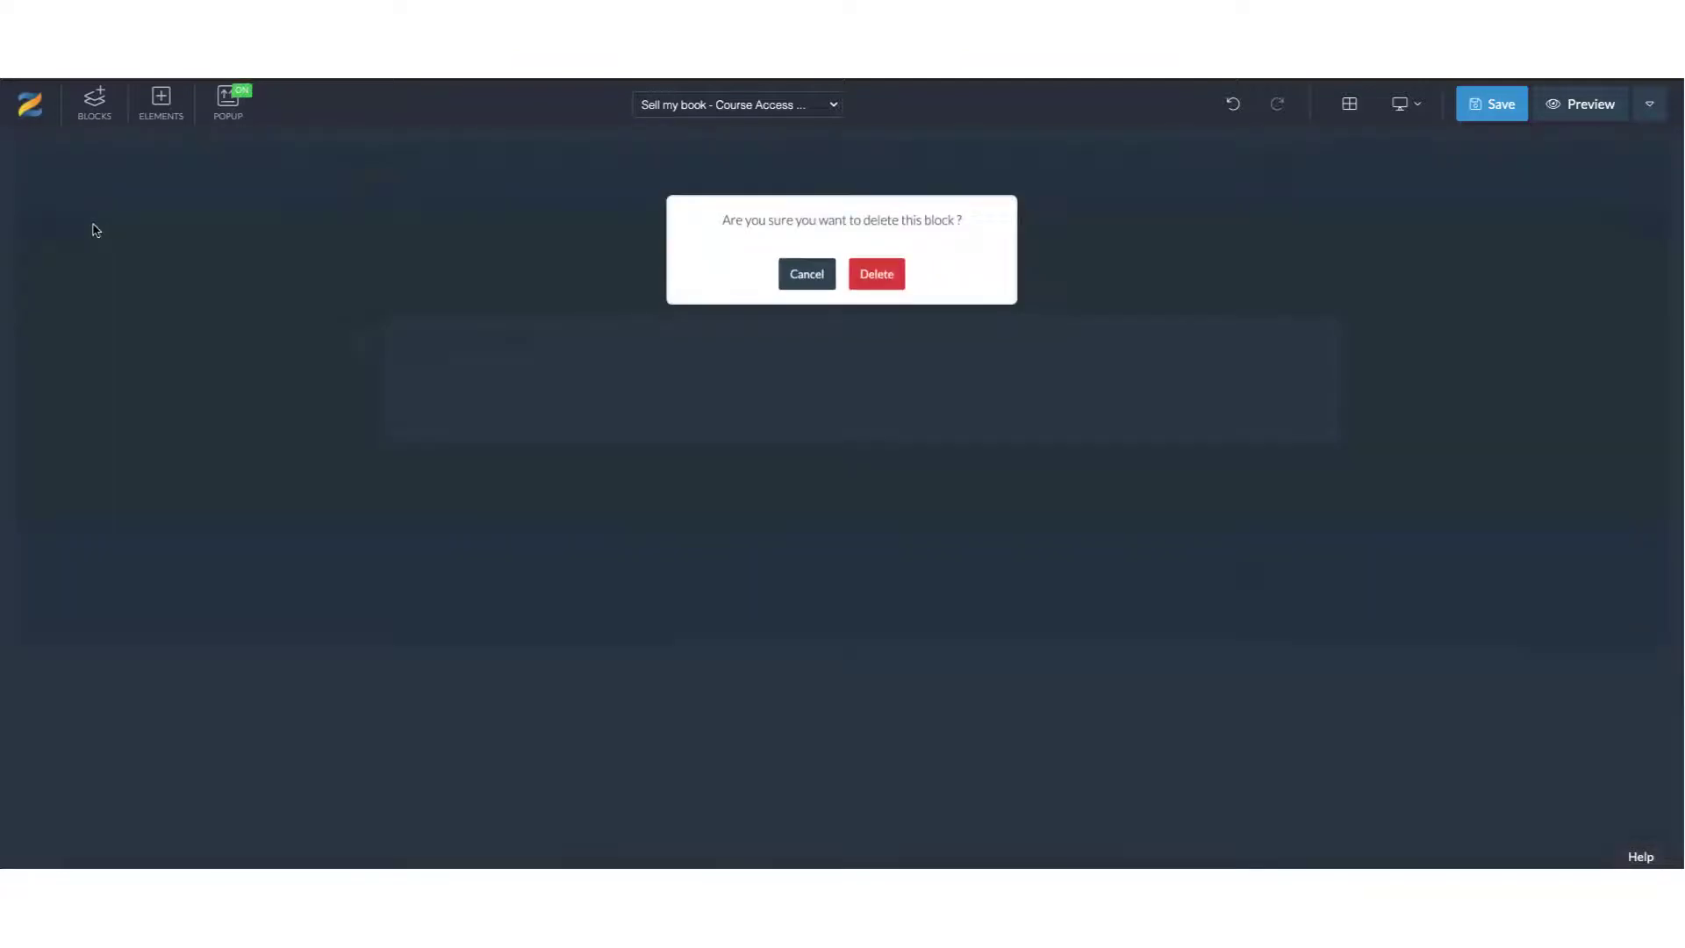
Confirm removing Course Curriculum and insert a new empty block below the footer.
click(878, 279)
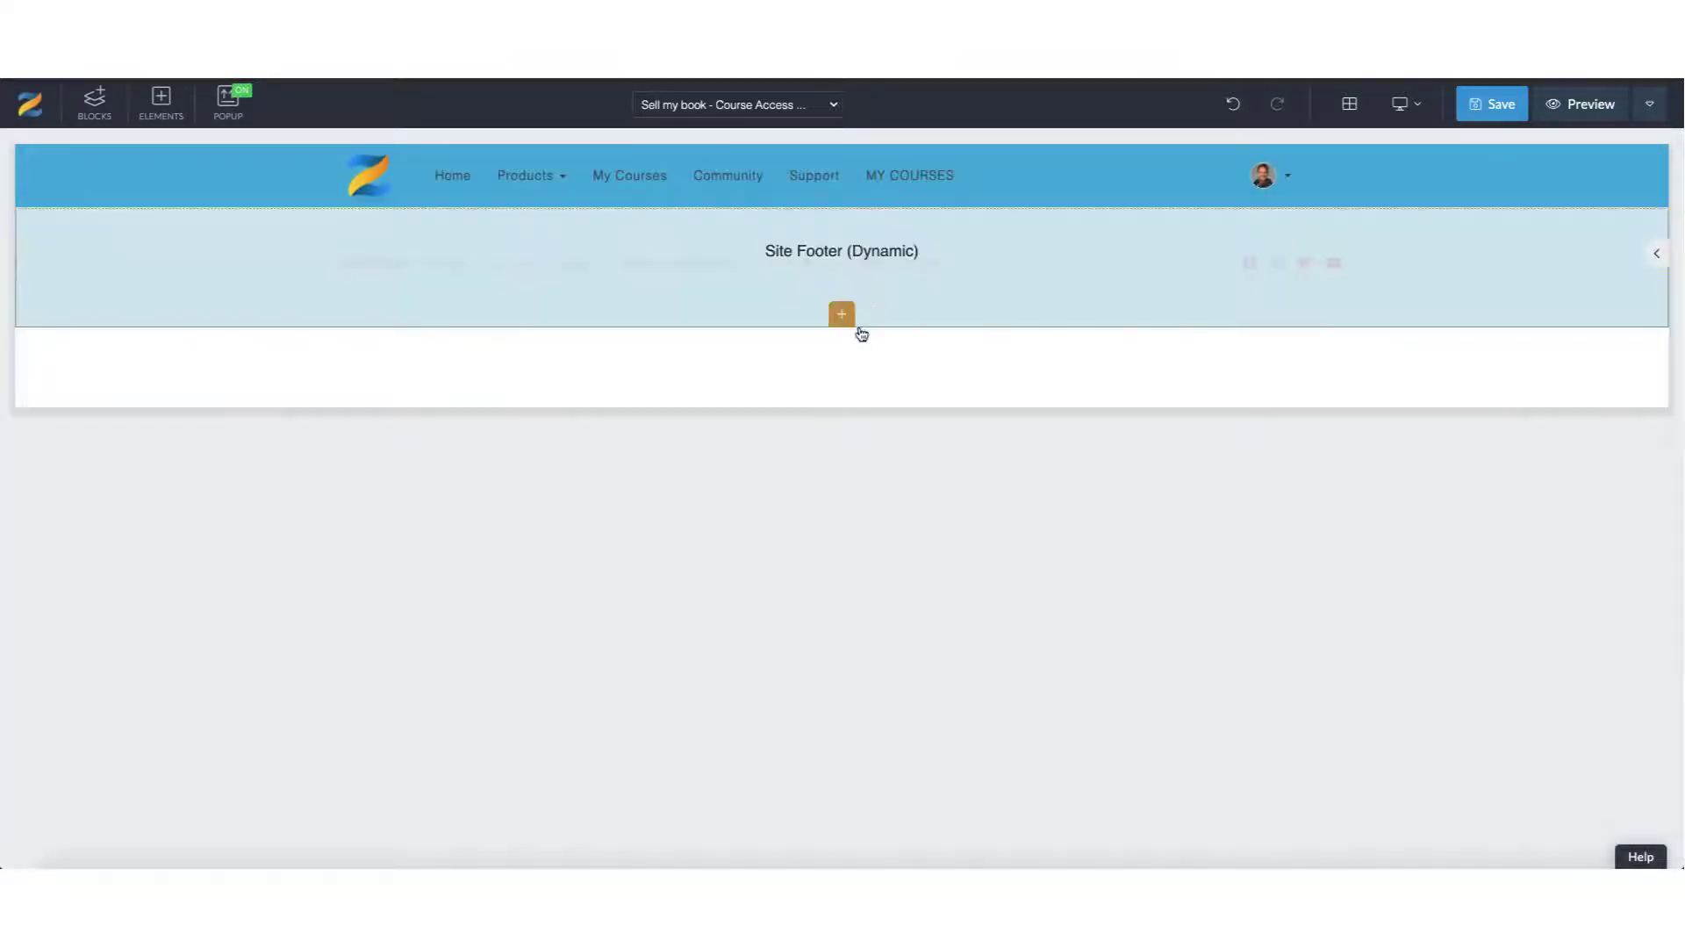
click(842, 316)
click(610, 376)
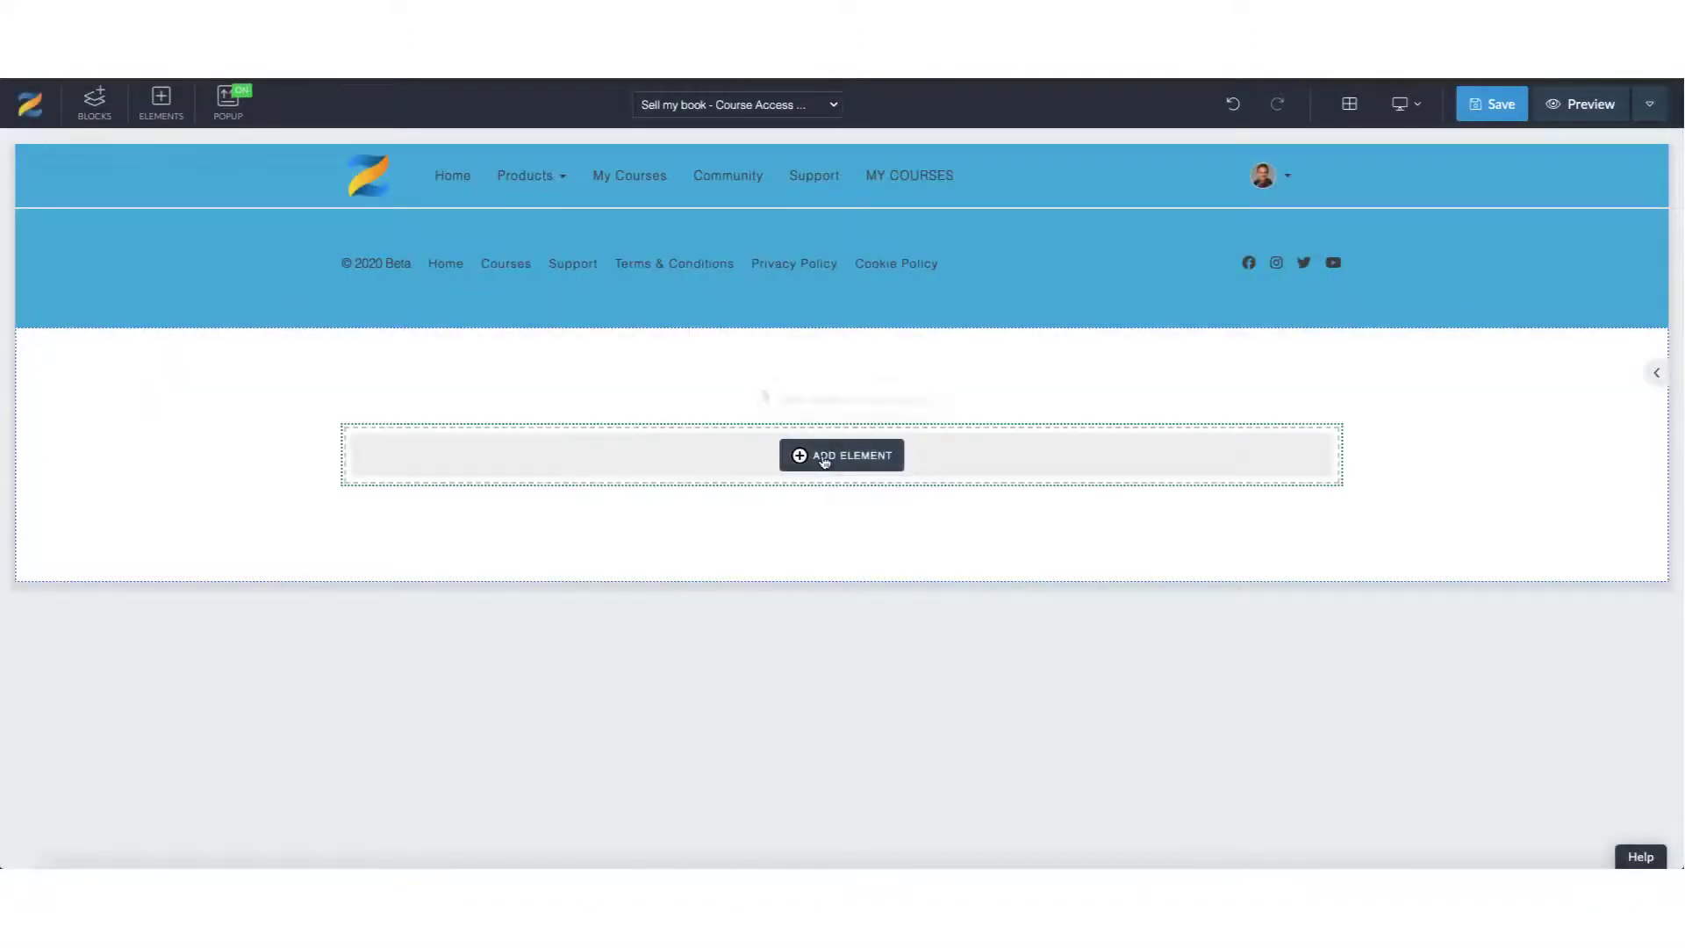
Add a Heading 1 element to the block reading 'Grab my book'.
click(838, 456)
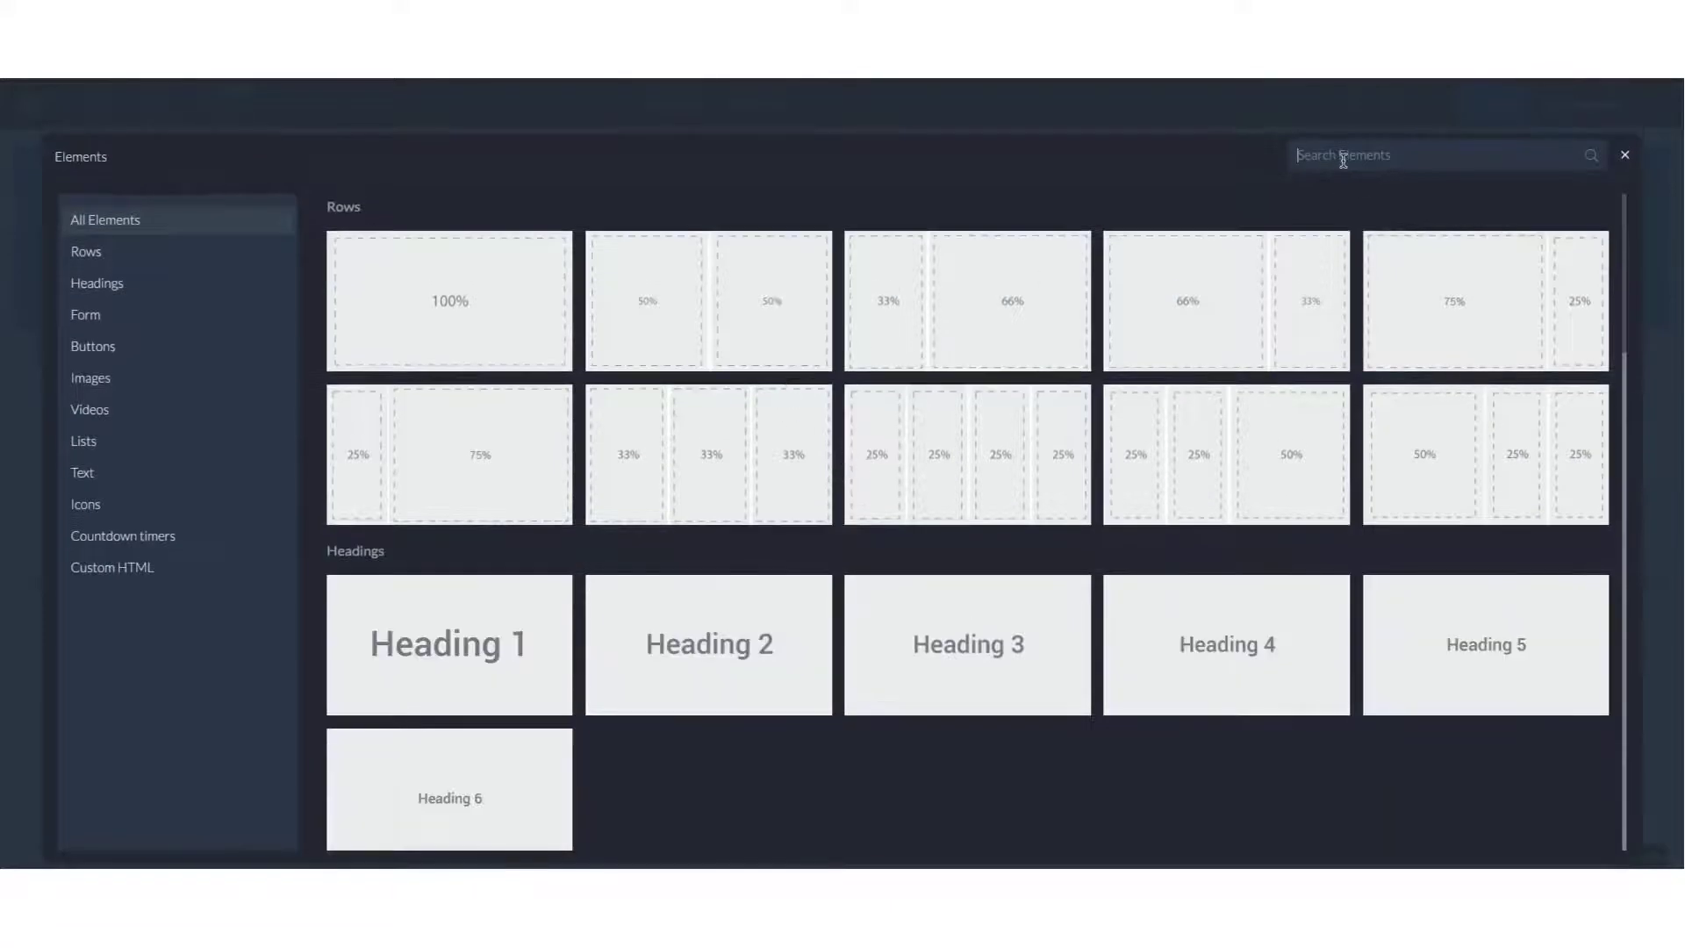
click(1341, 156)
text(header)
click(472, 657)
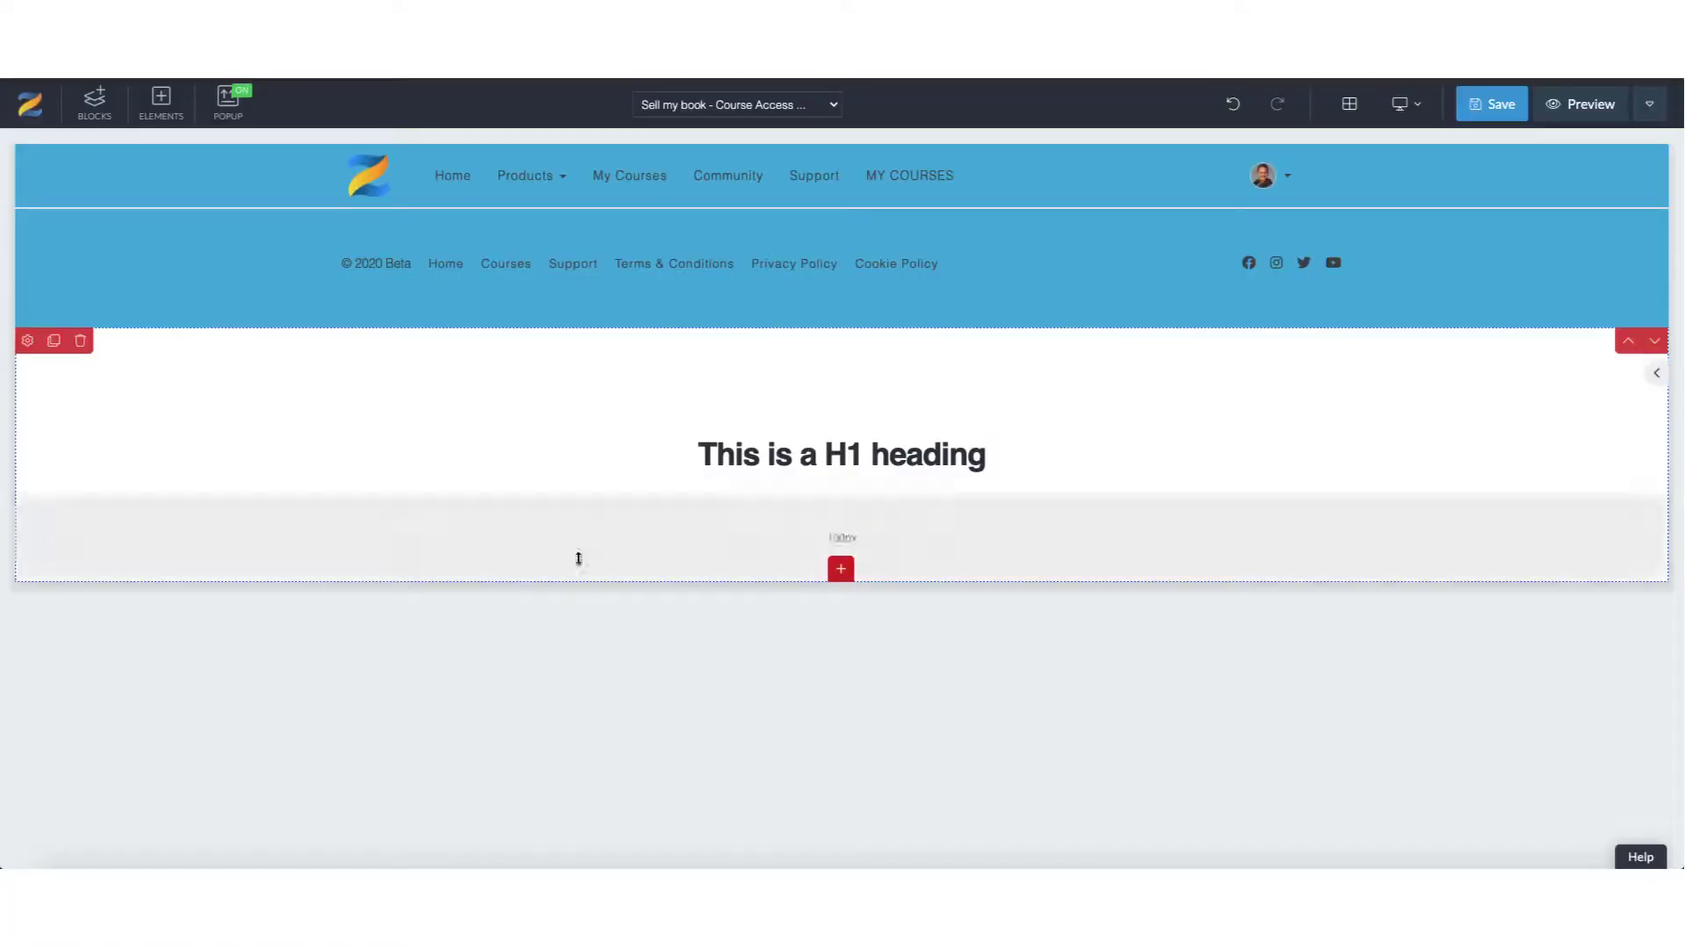
click(855, 451)
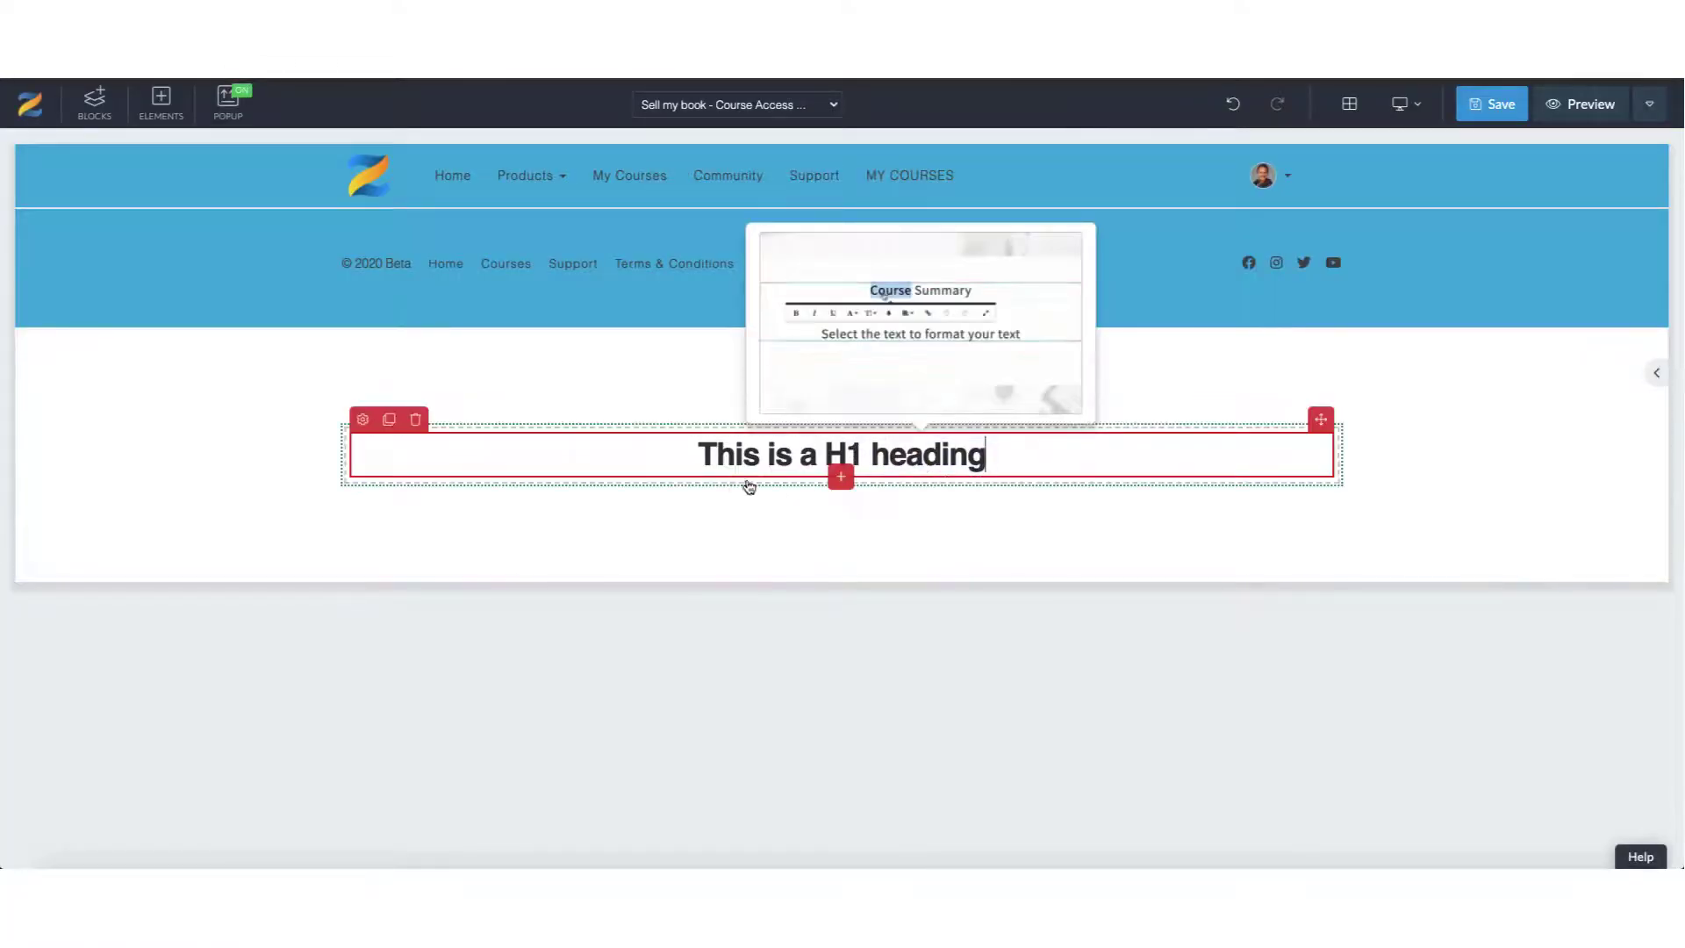
triple_click(700, 455)
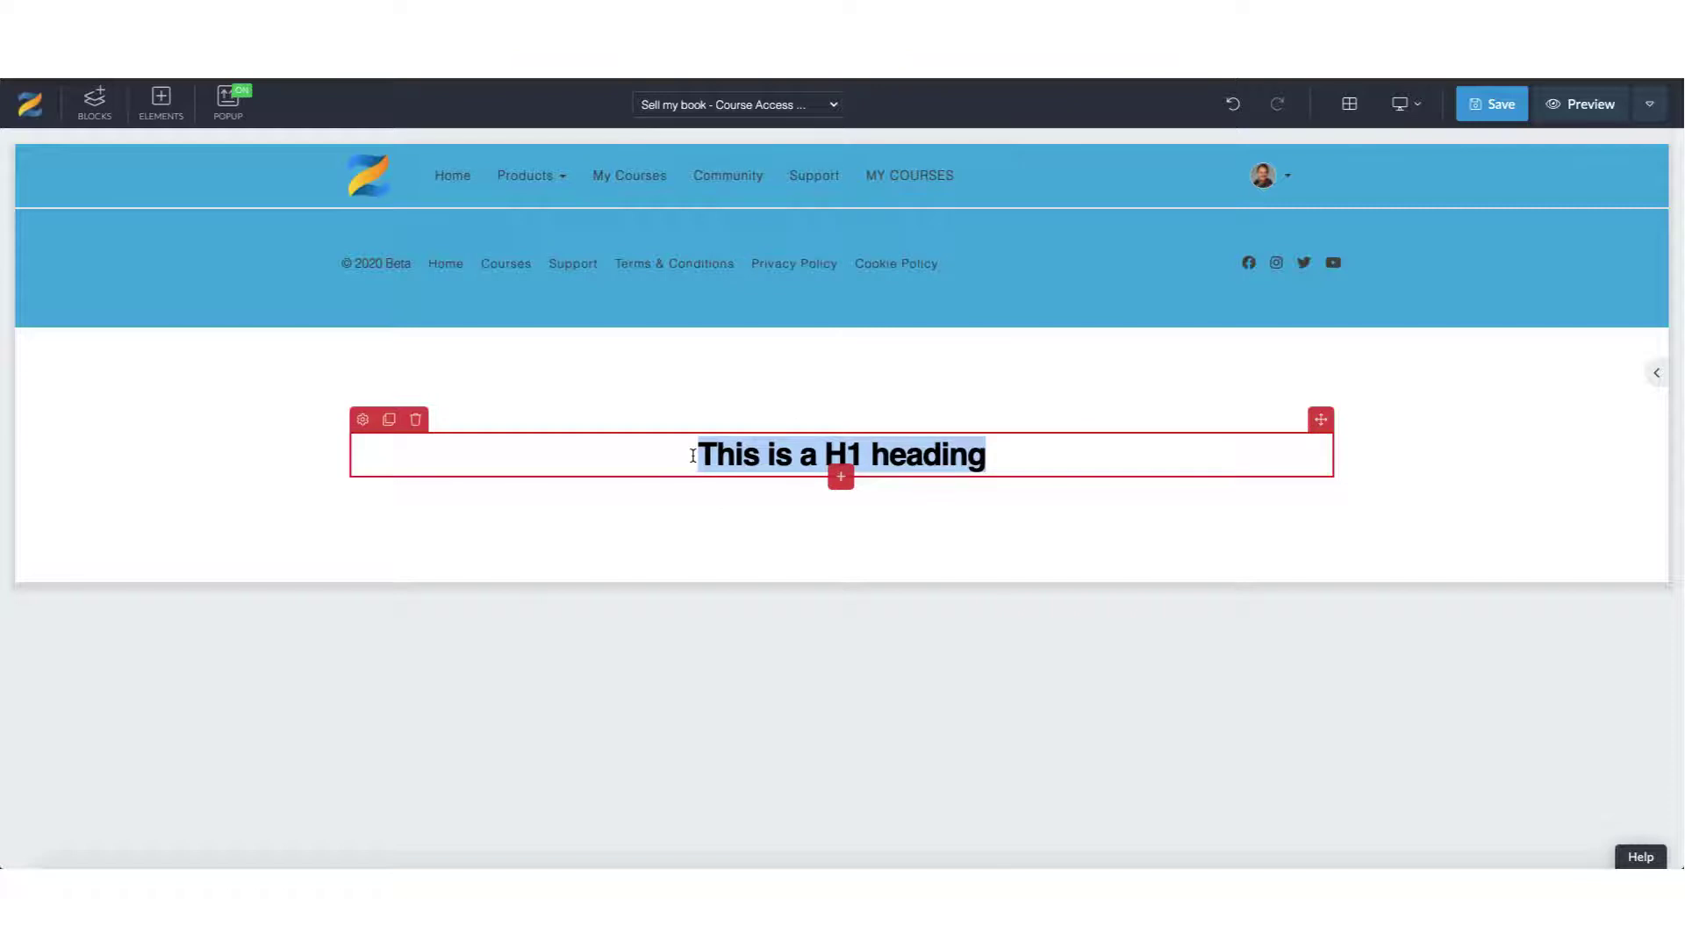
text(Grab my boo)
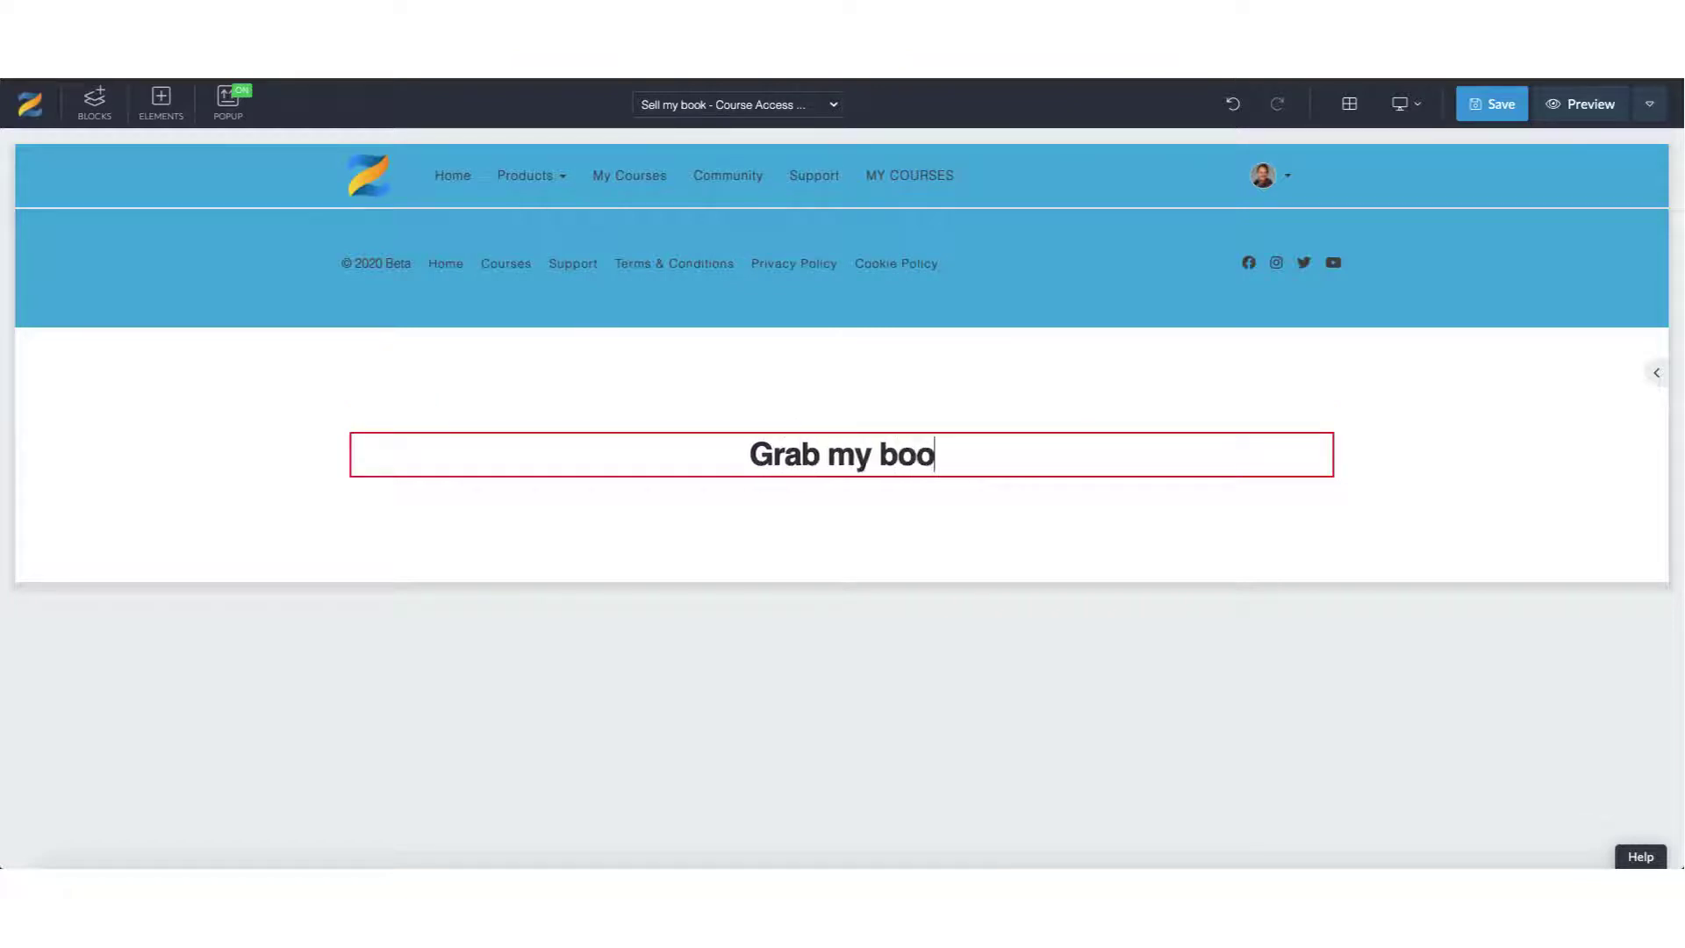
text(k)
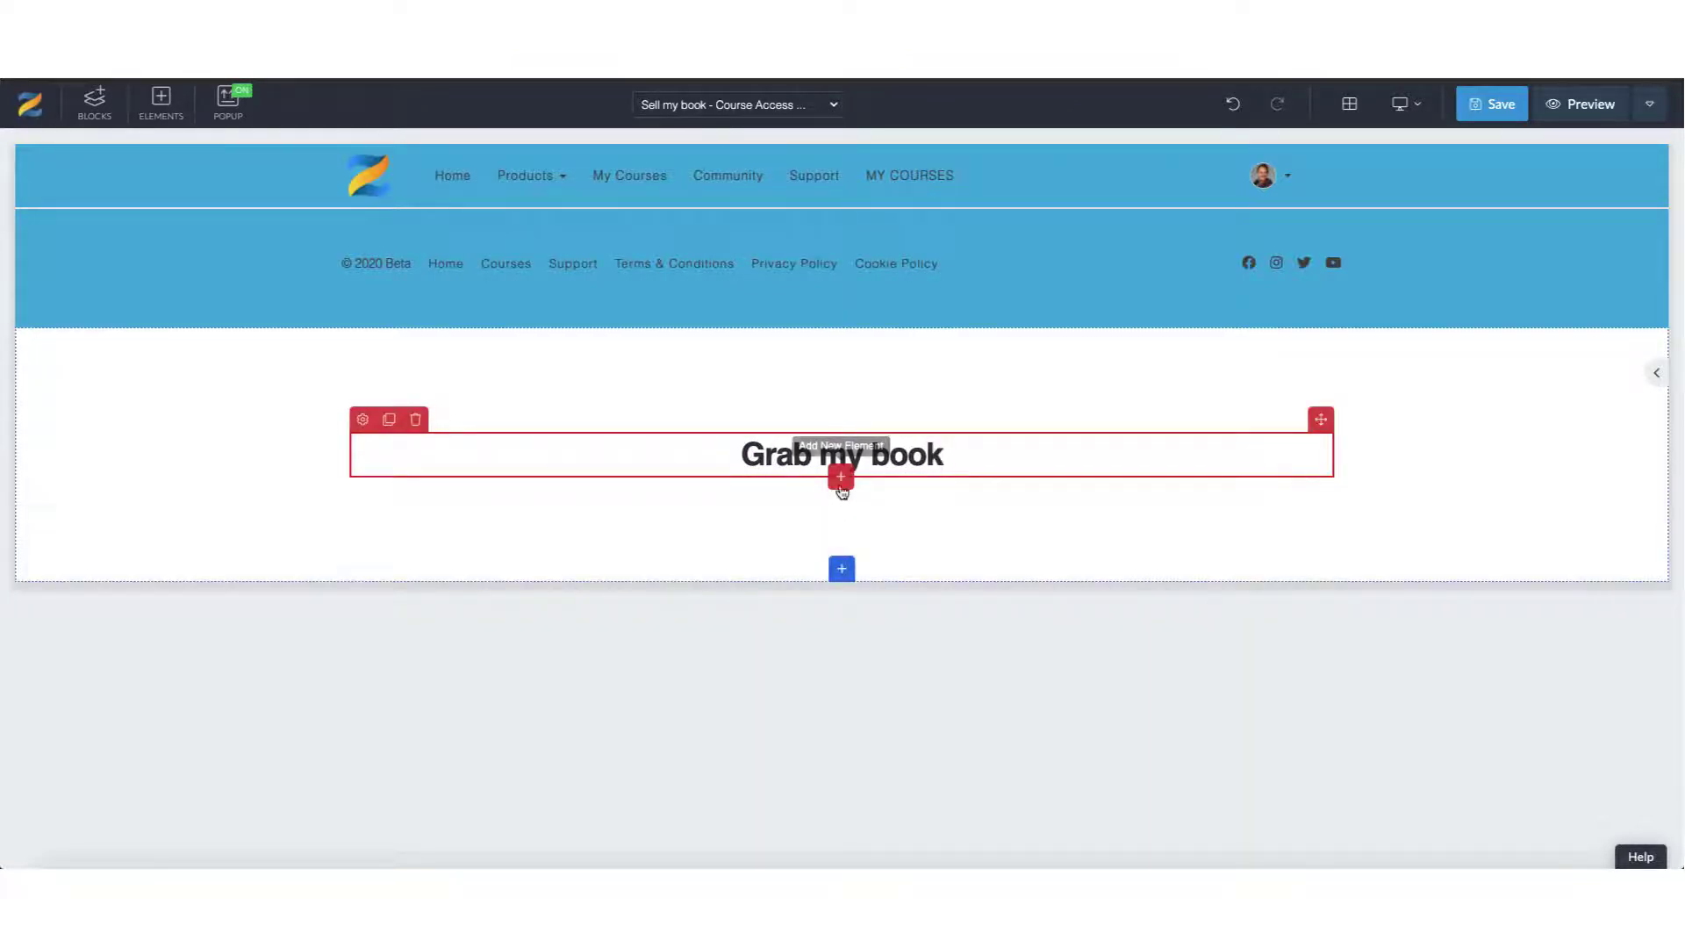
Insert a Button element below the 'Grab my book' heading.
click(841, 481)
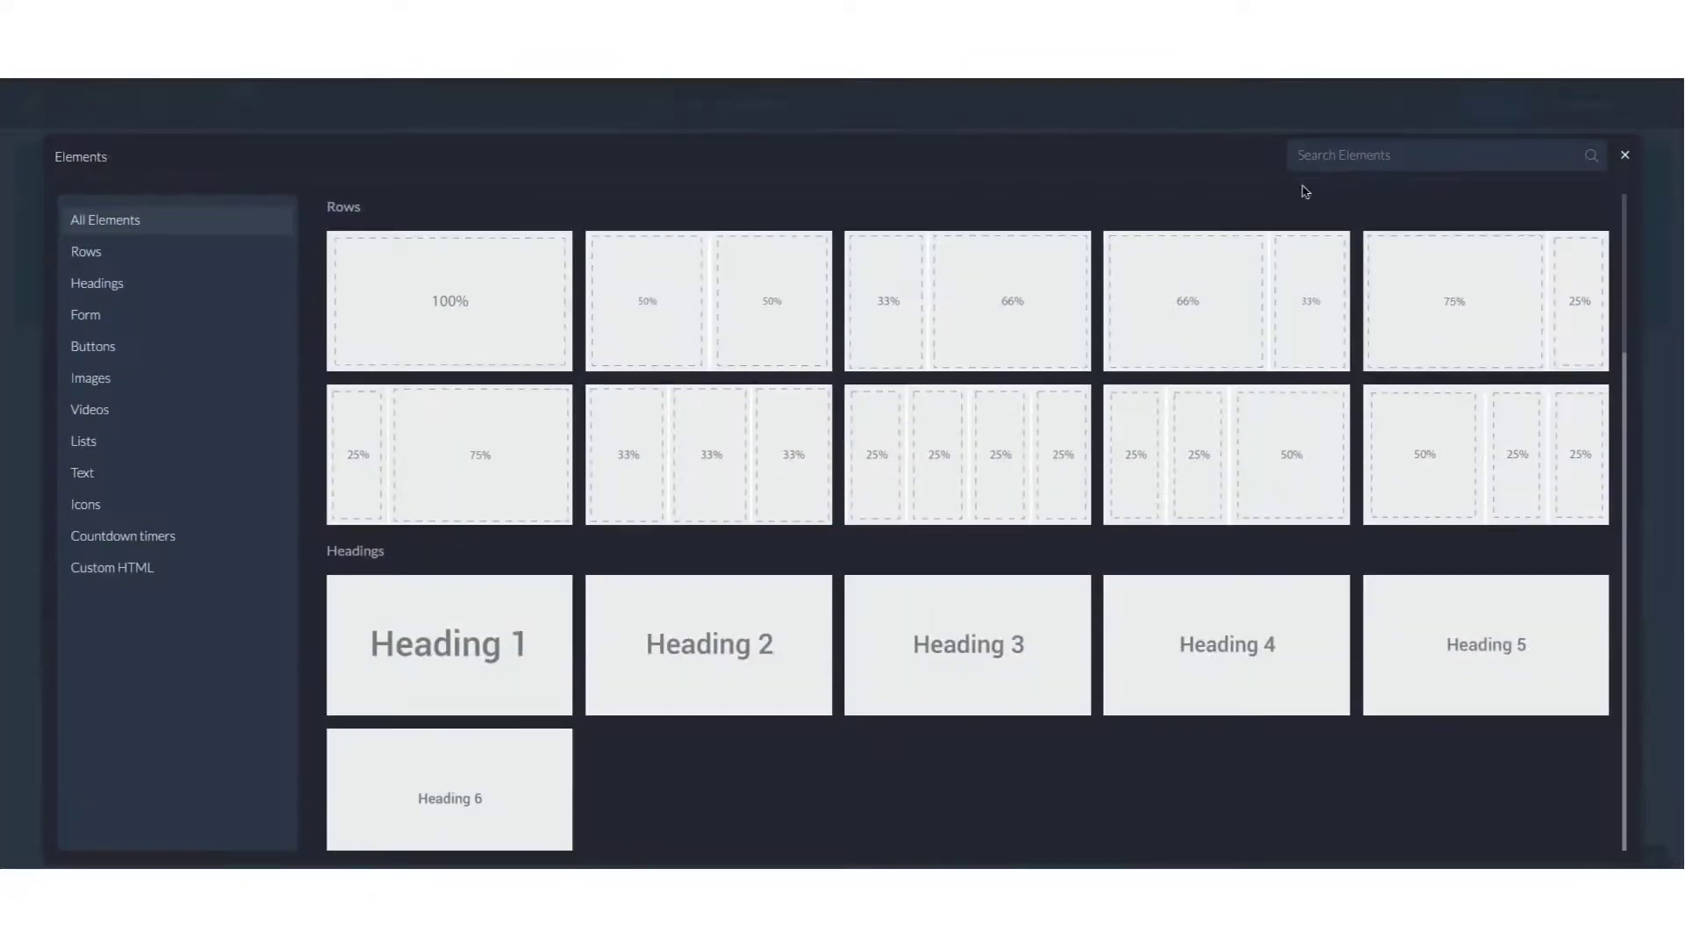
click(1308, 155)
text(button)
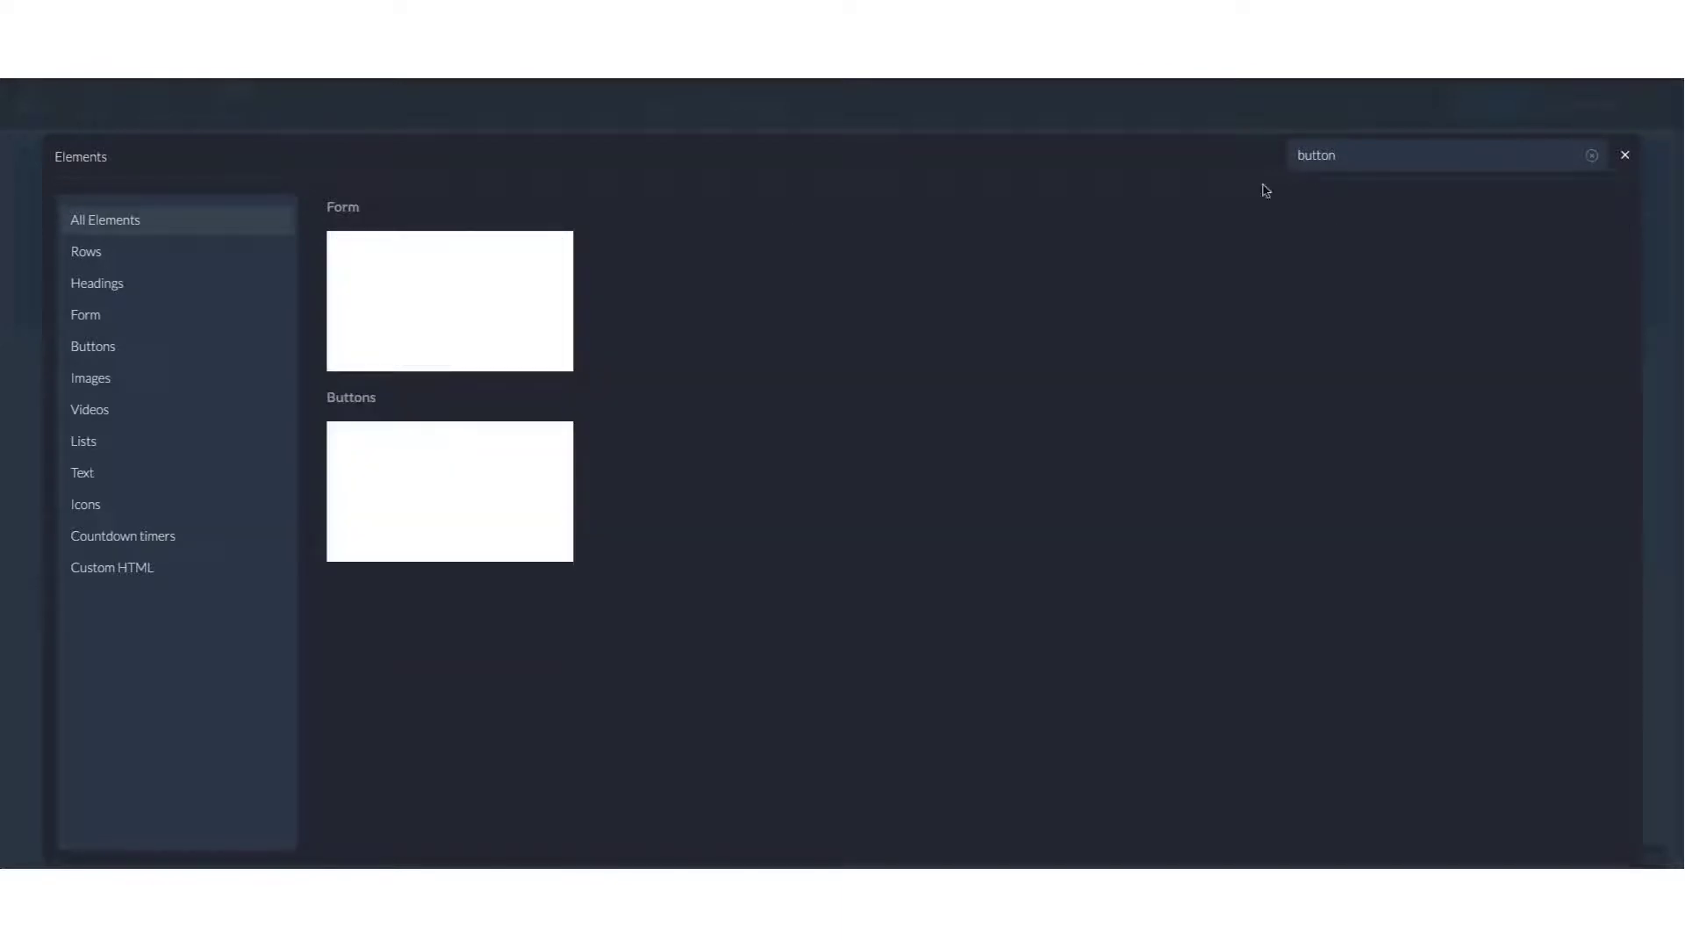
click(433, 501)
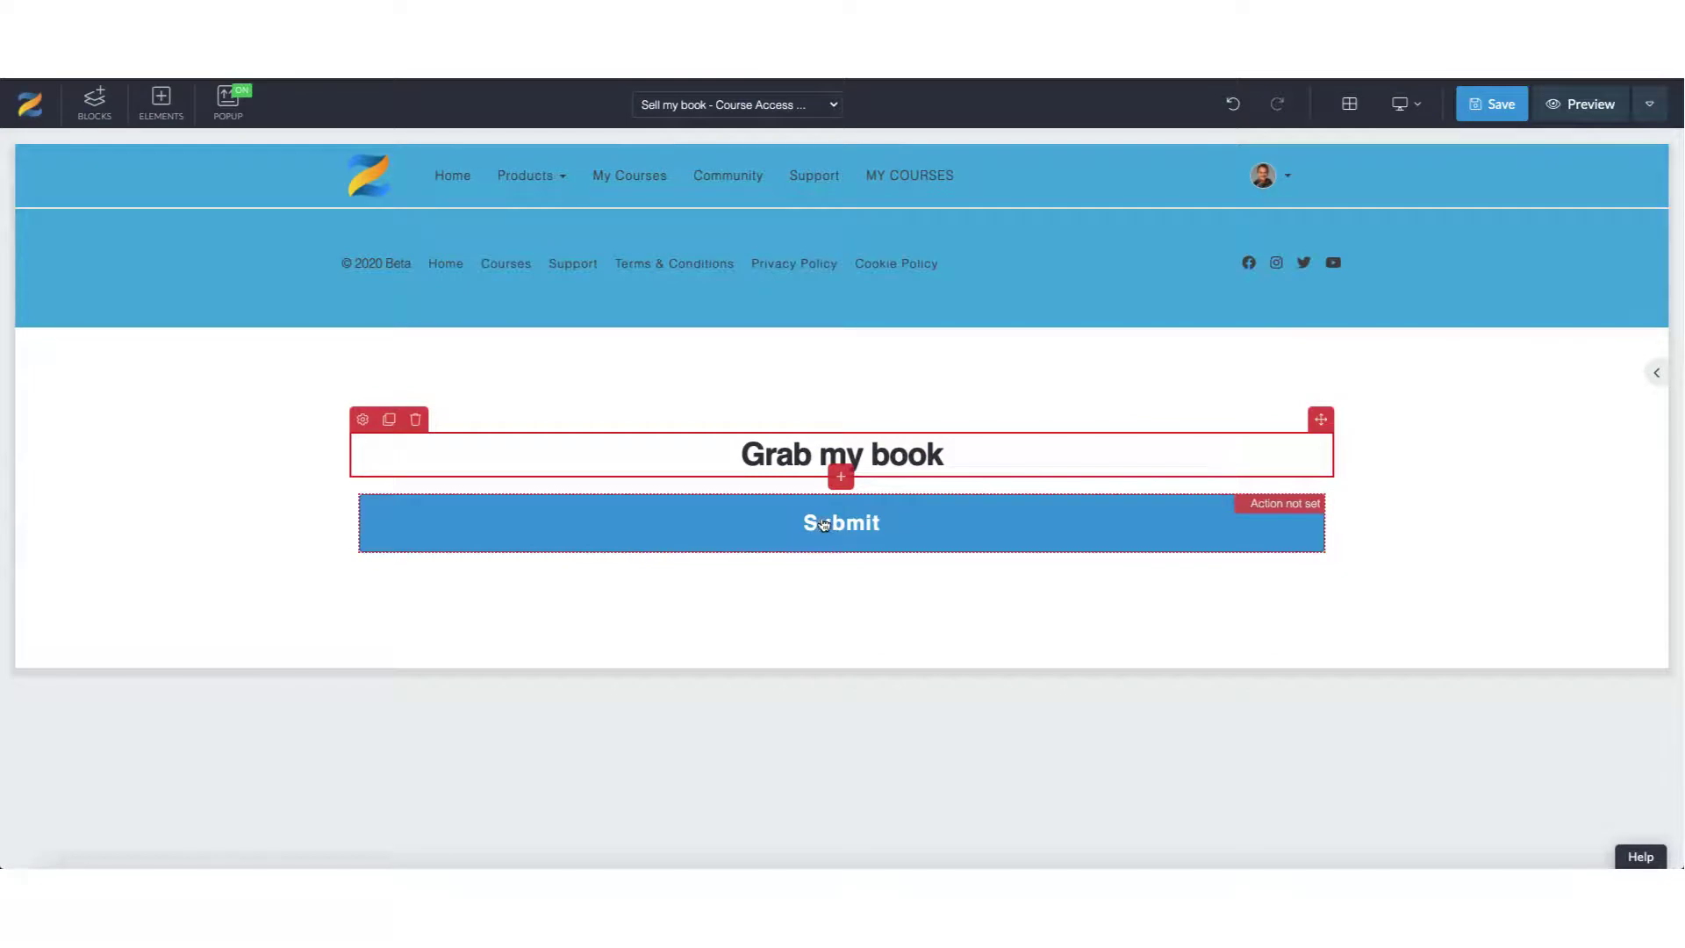
click(733, 523)
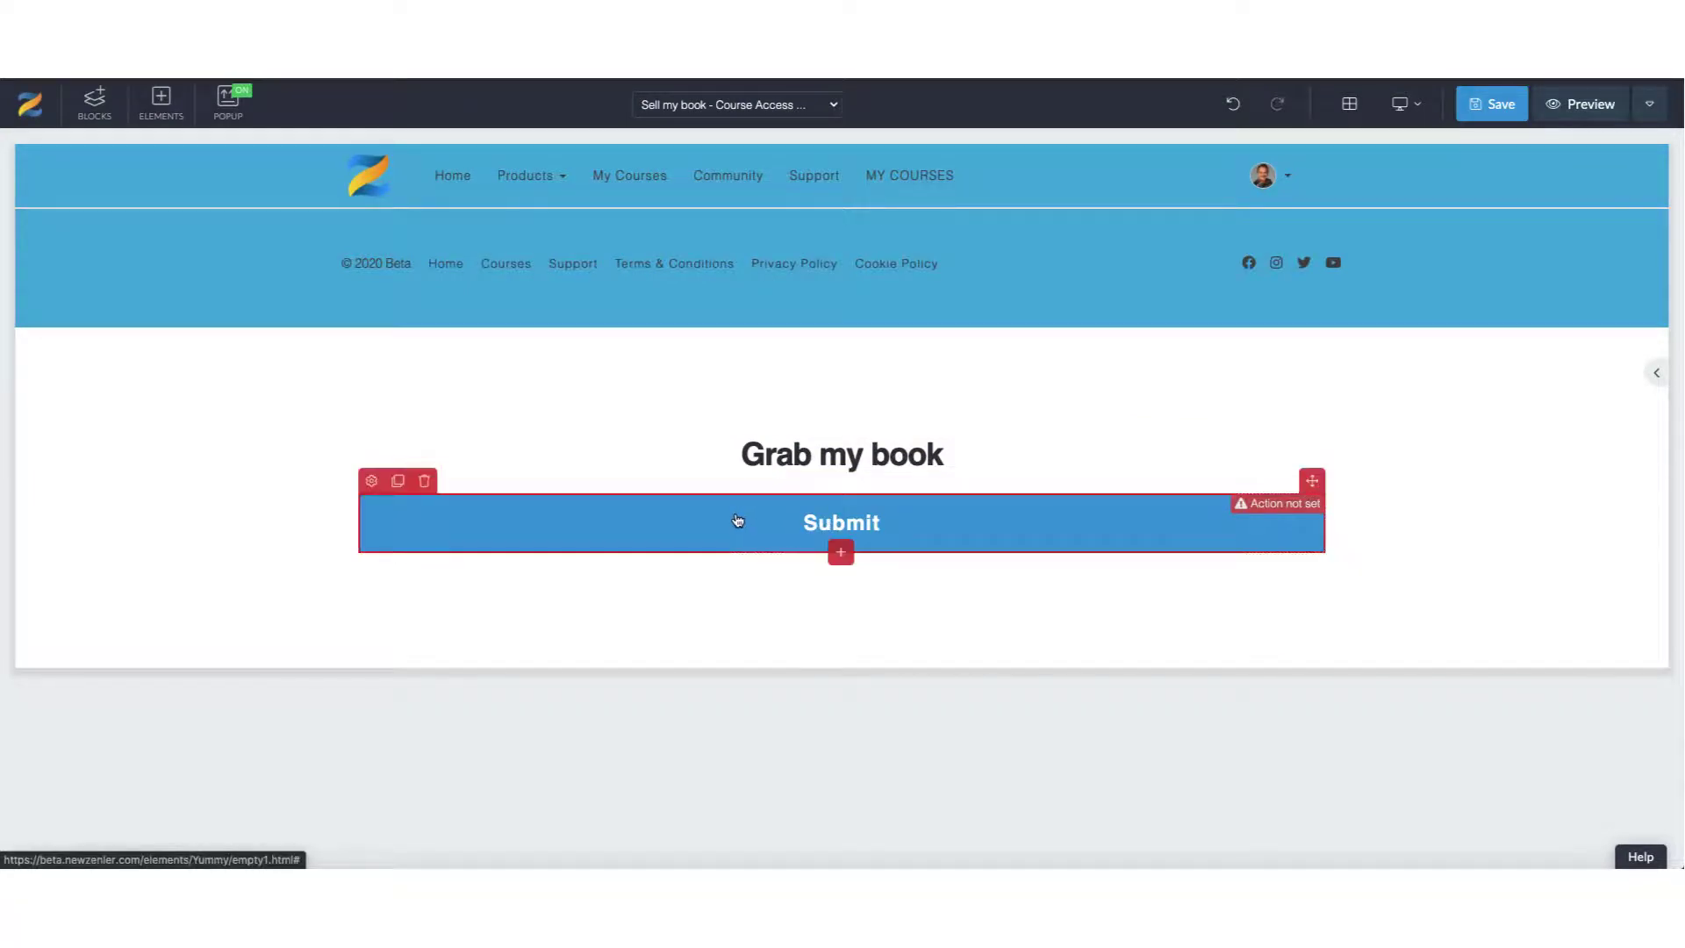
Label the button 'download 1' and set its action to Go to Link.
click(373, 482)
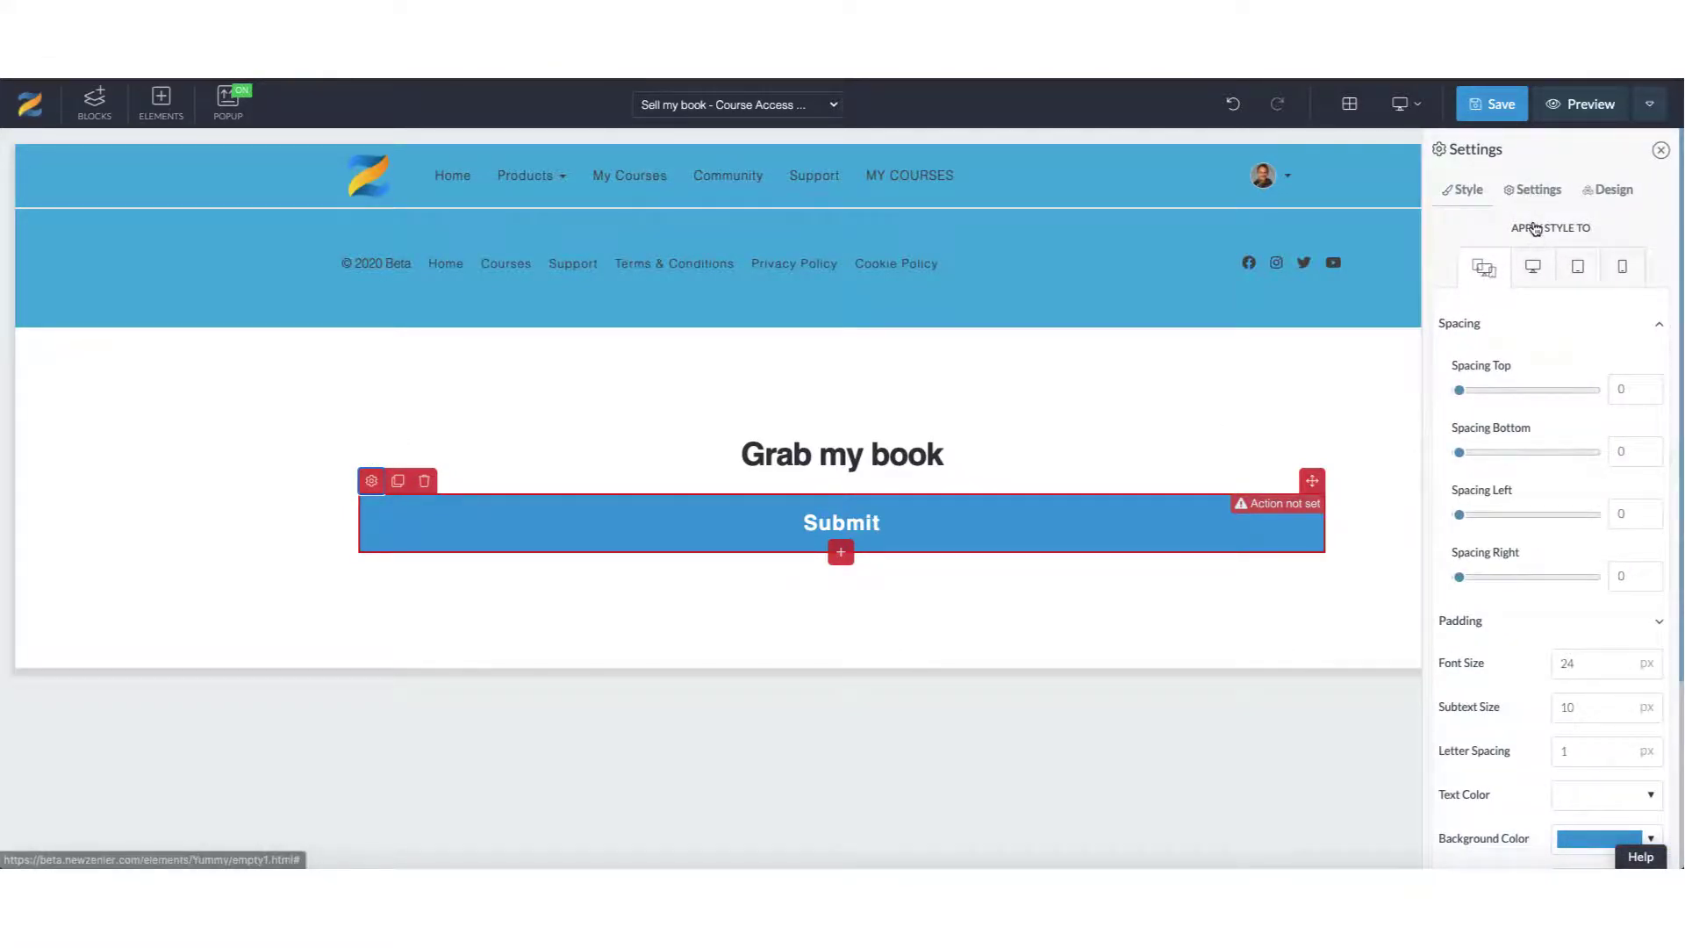
click(1534, 190)
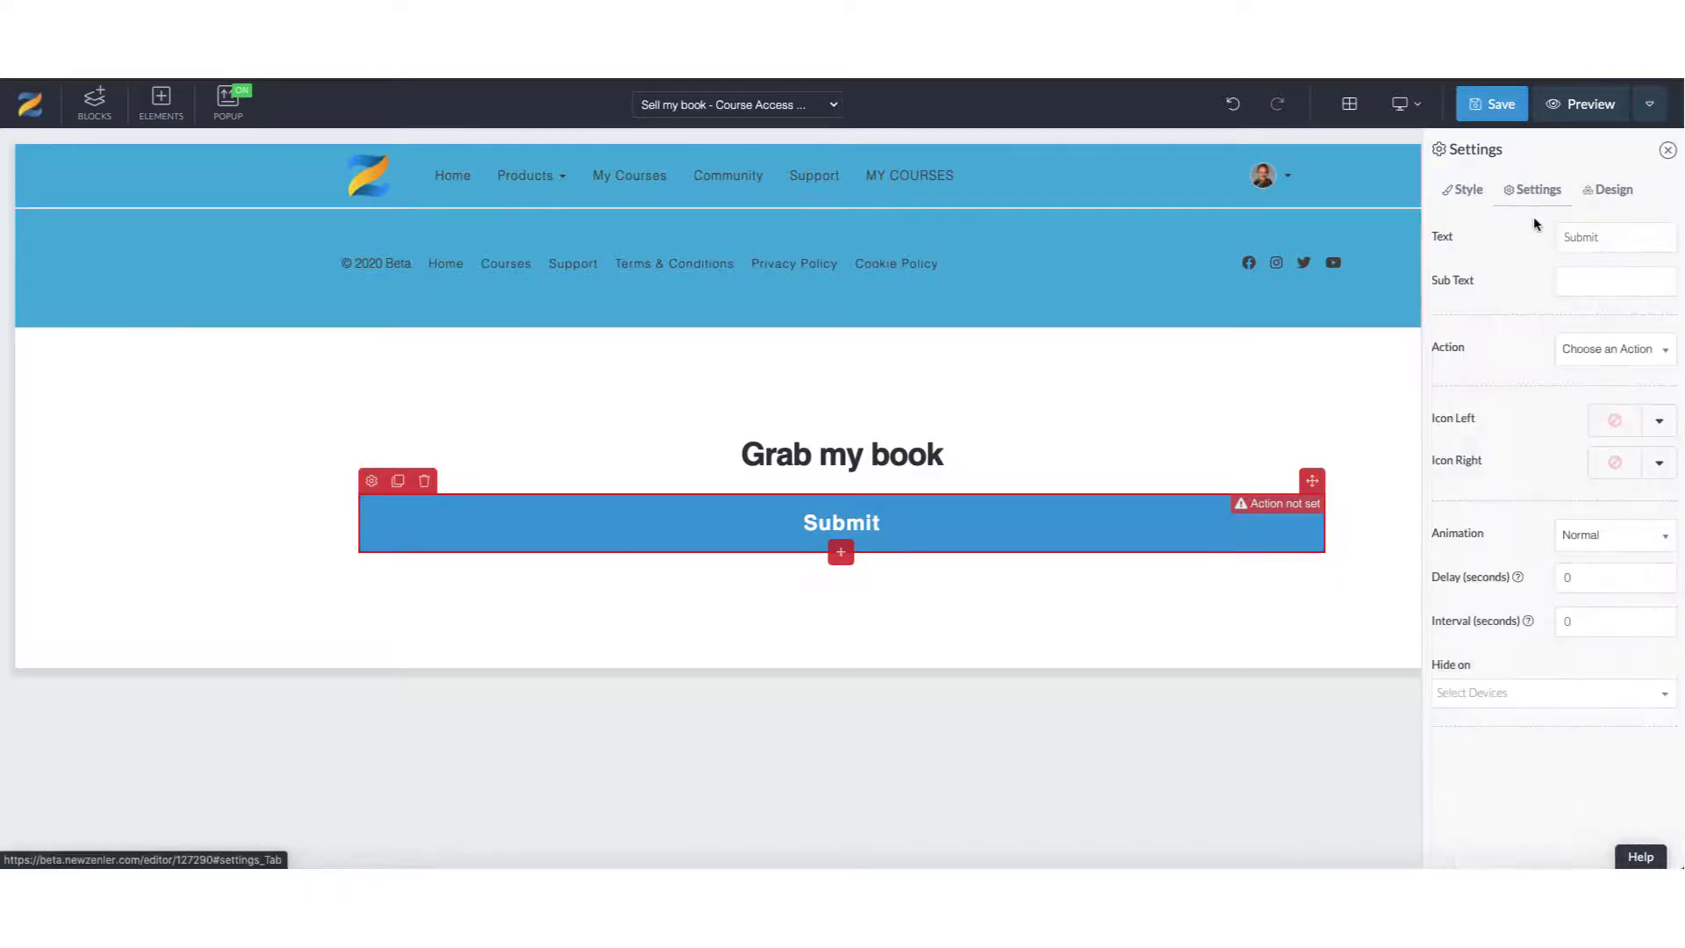
drag(1602, 236, 1560, 239)
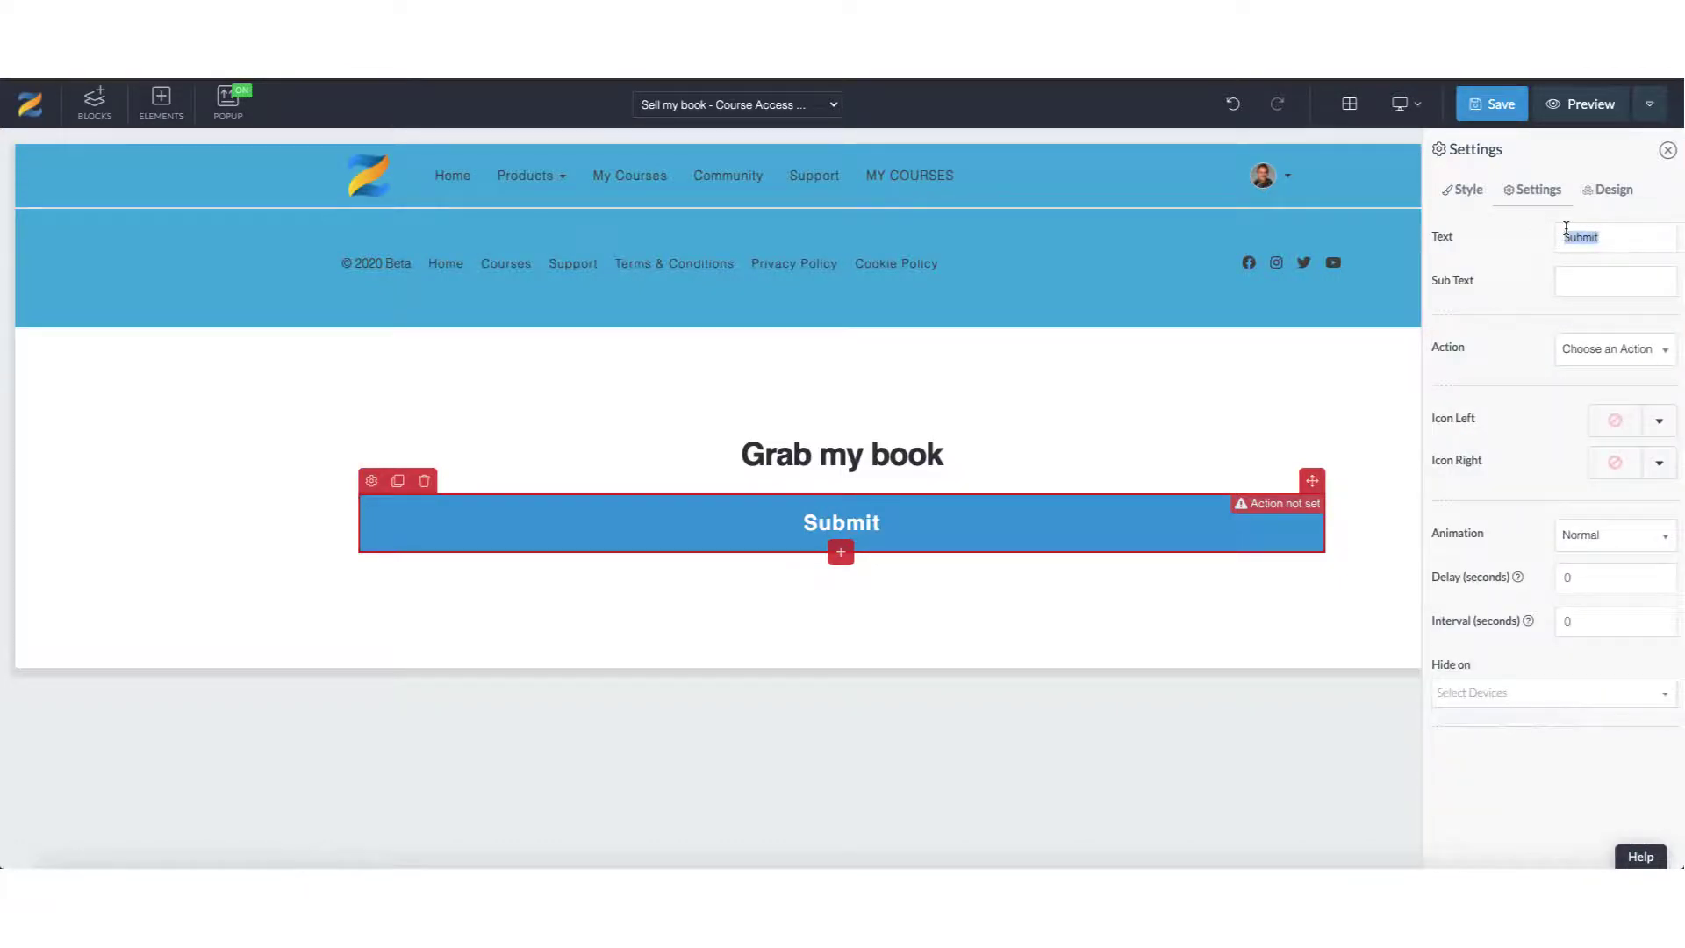
text(download 1)
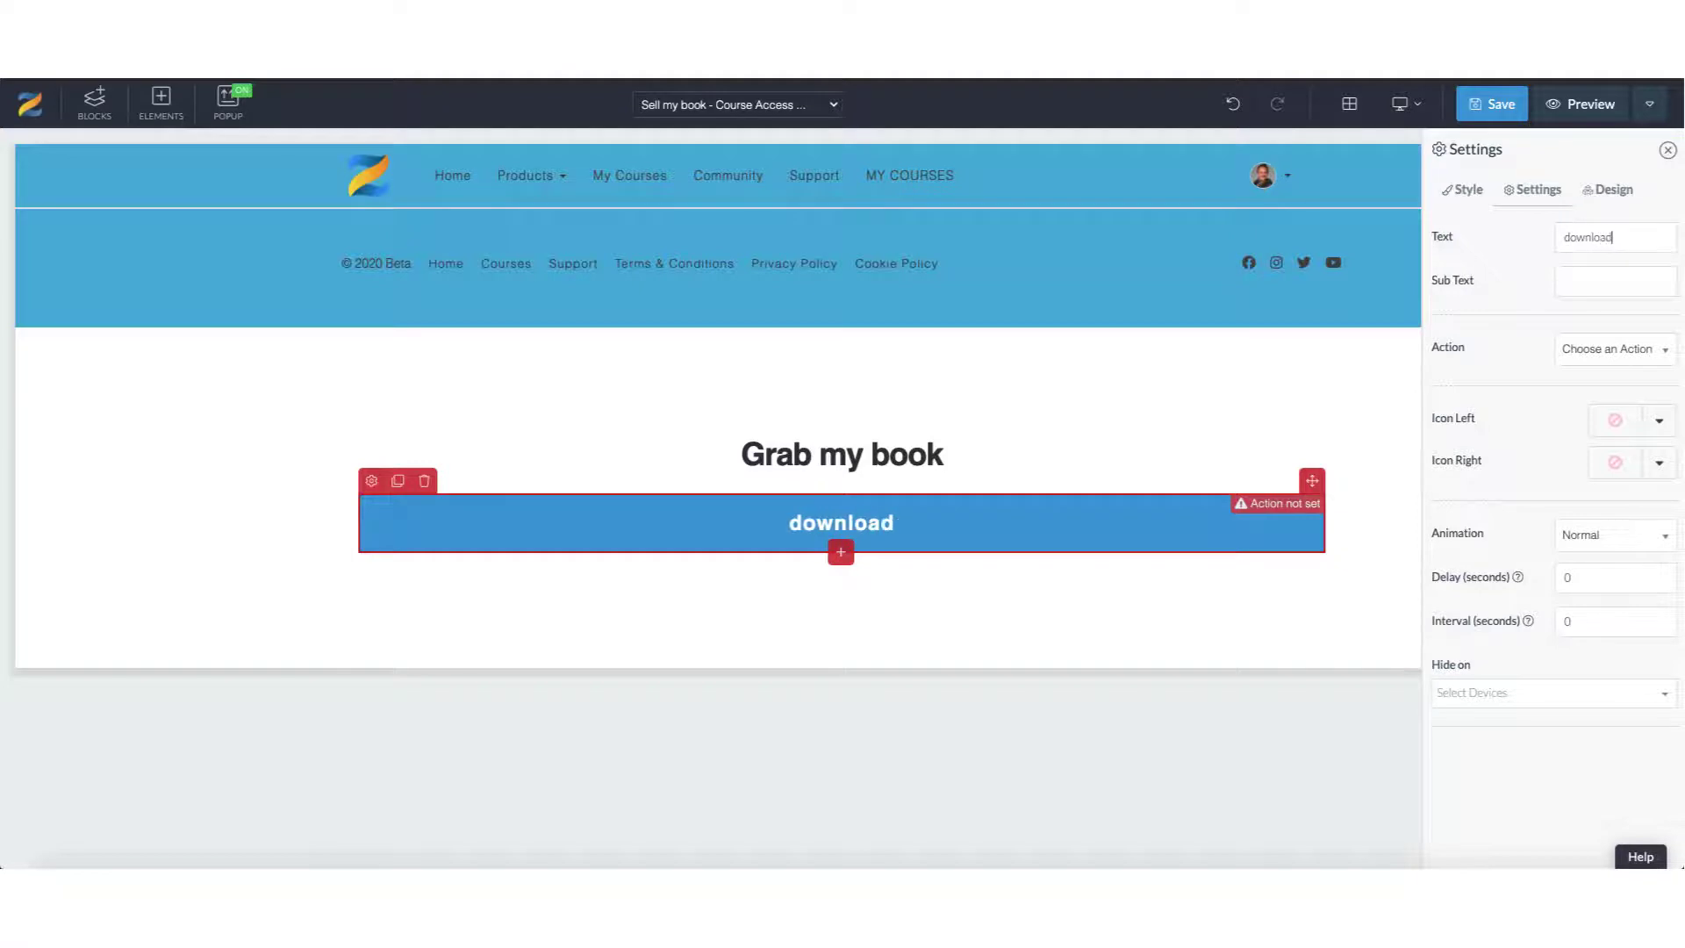
click(1599, 355)
click(1588, 422)
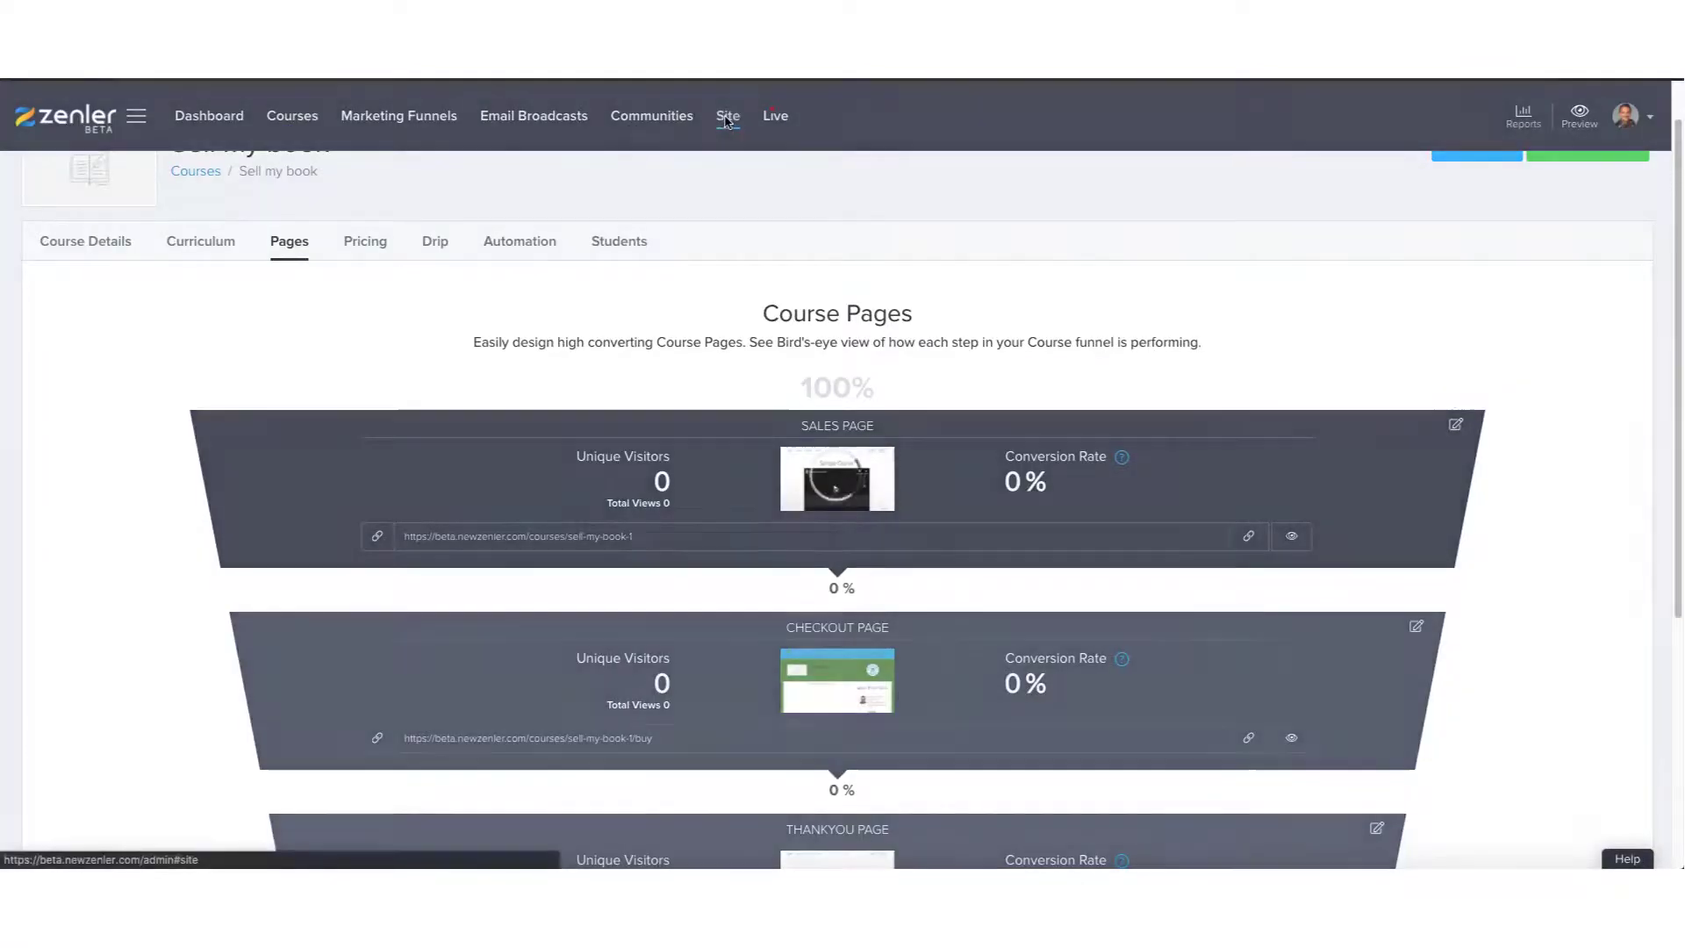
Open the site's Media Library filtered to show only PDF files.
click(728, 117)
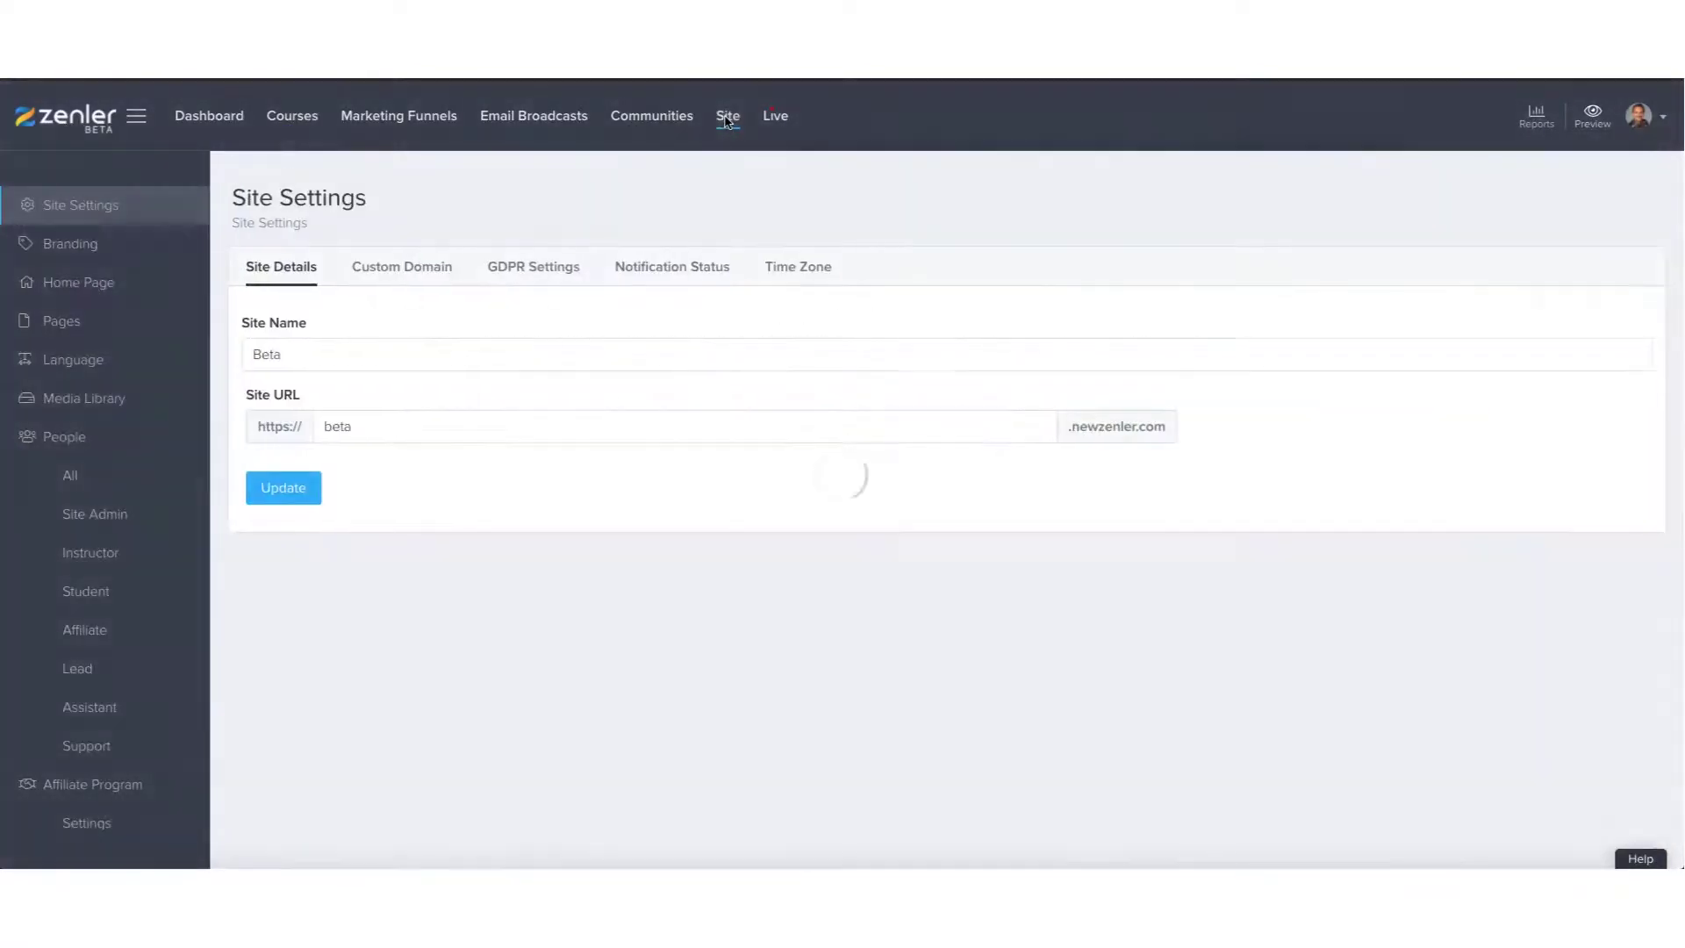
click(77, 400)
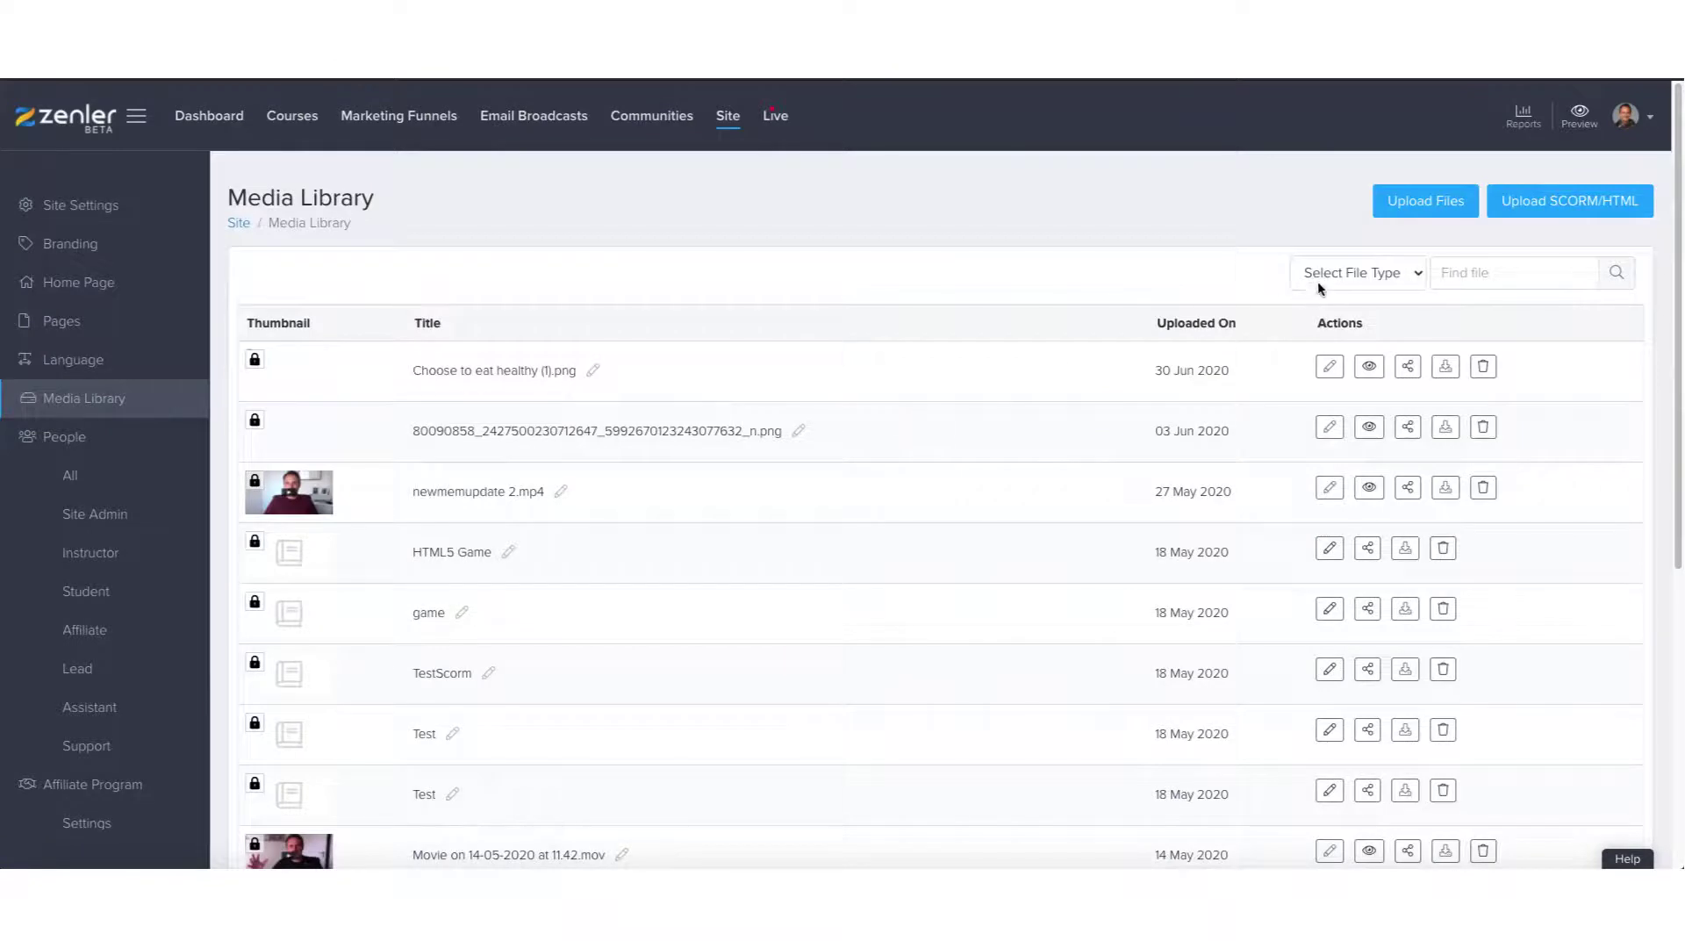
click(1319, 287)
click(1321, 308)
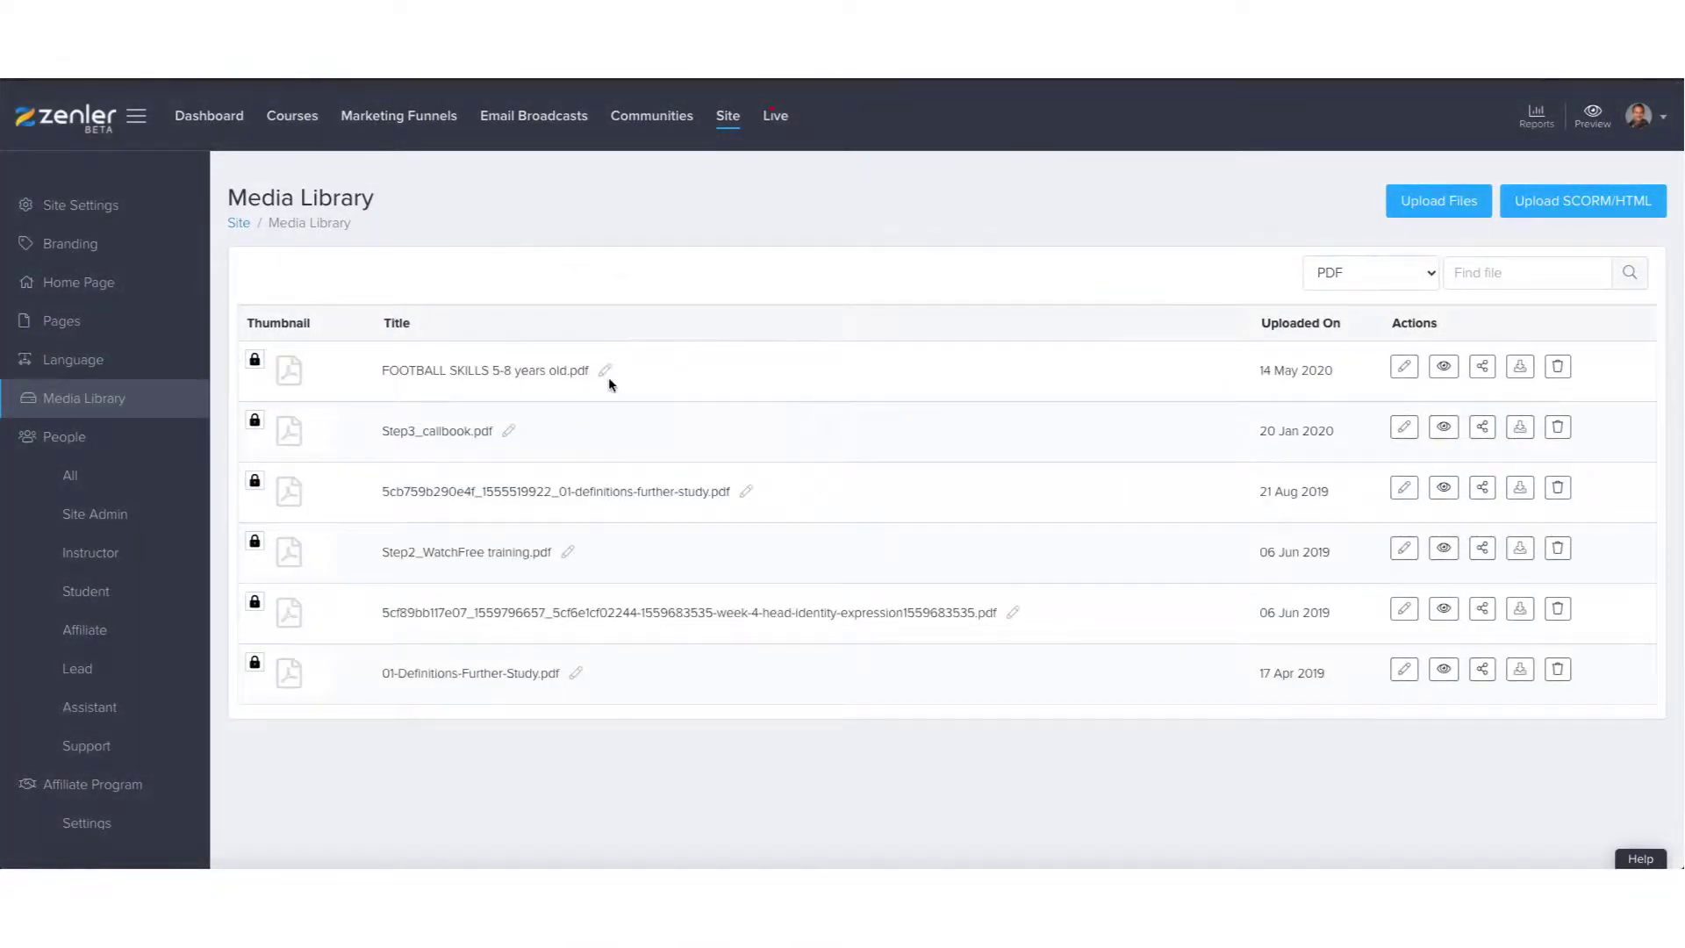
Copy the share link for FOOTBALL SKILLS 5-8 years old.pdf, keeping access to logged-in users.
click(1483, 369)
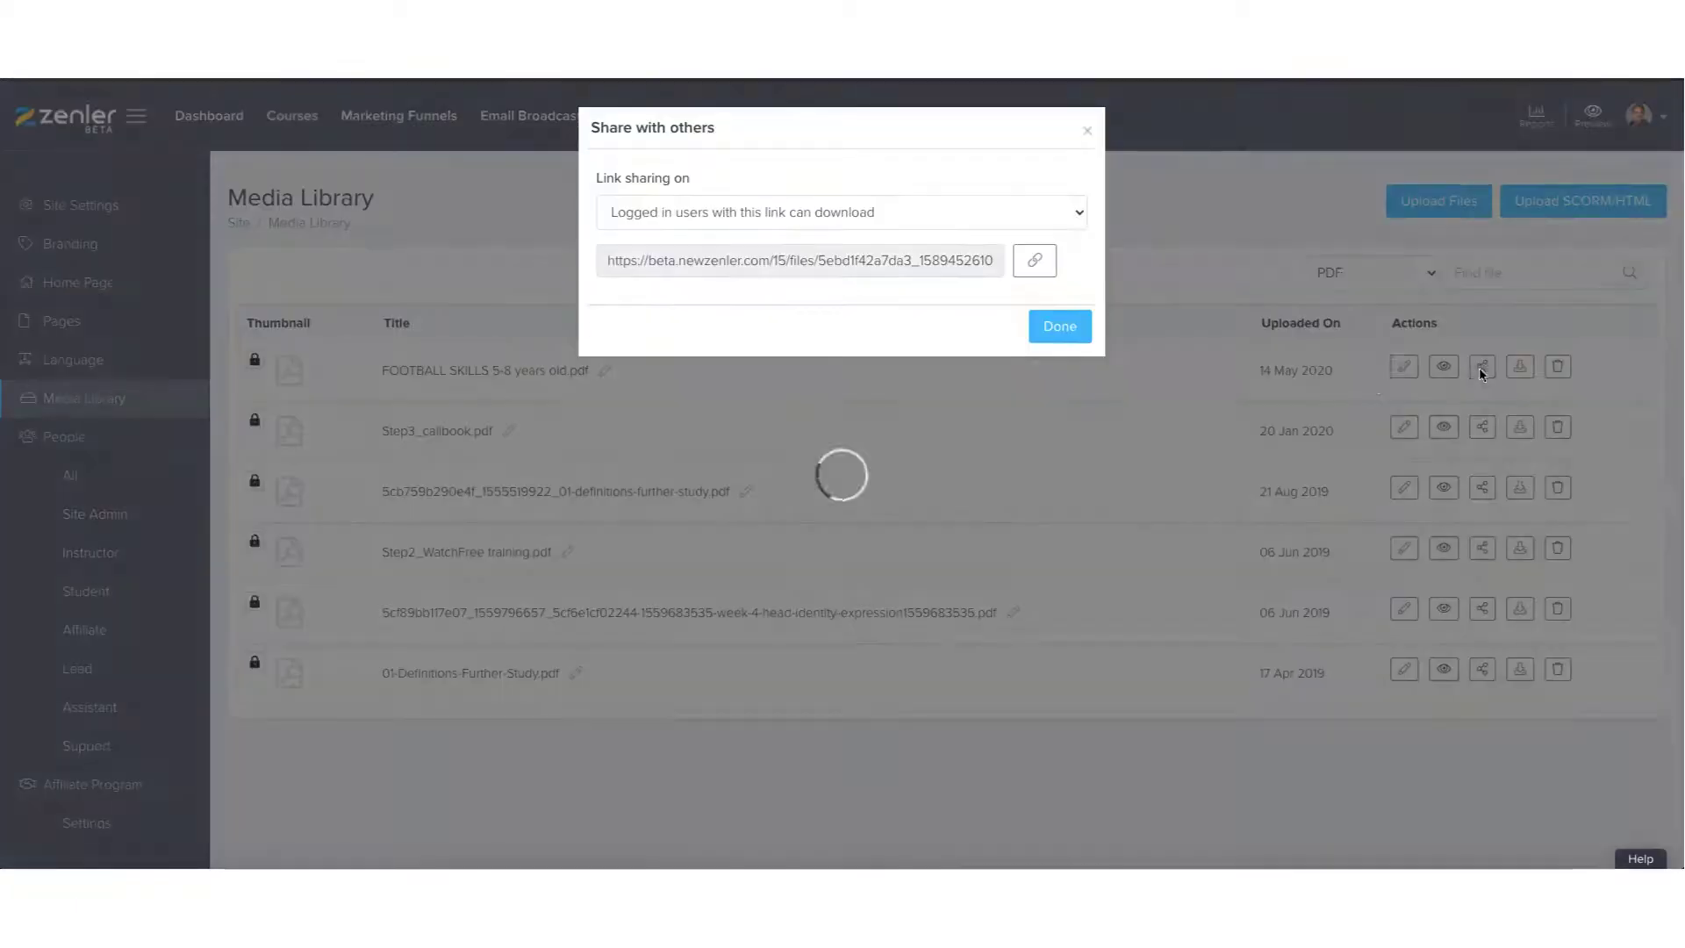
click(876, 217)
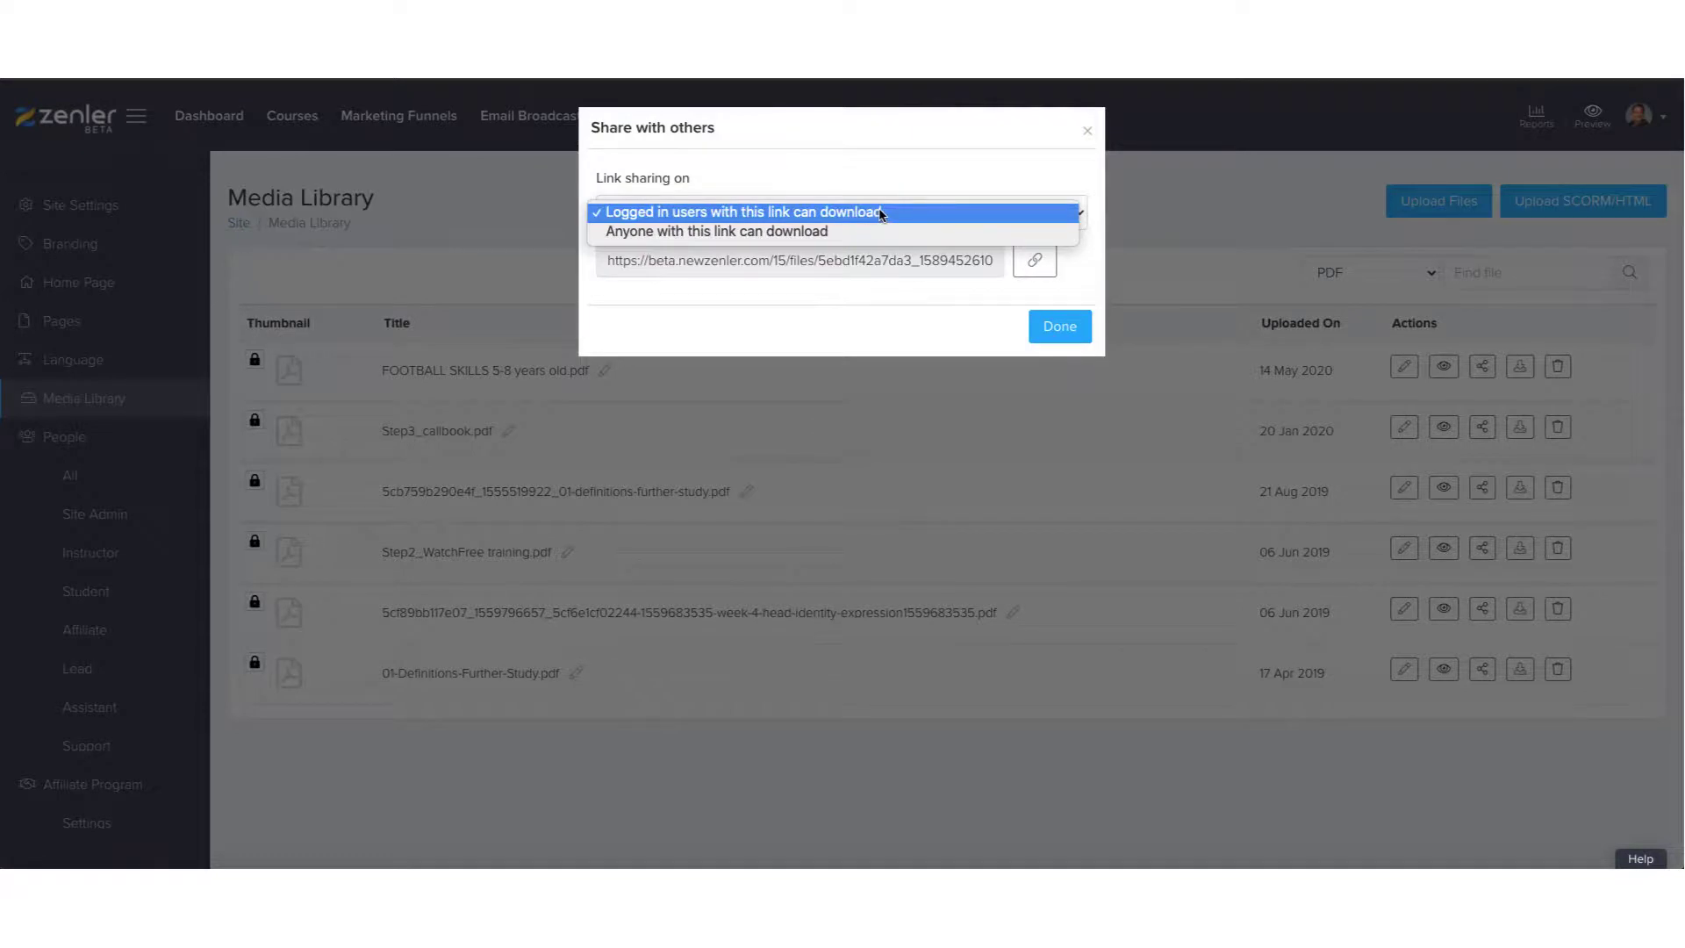
click(880, 214)
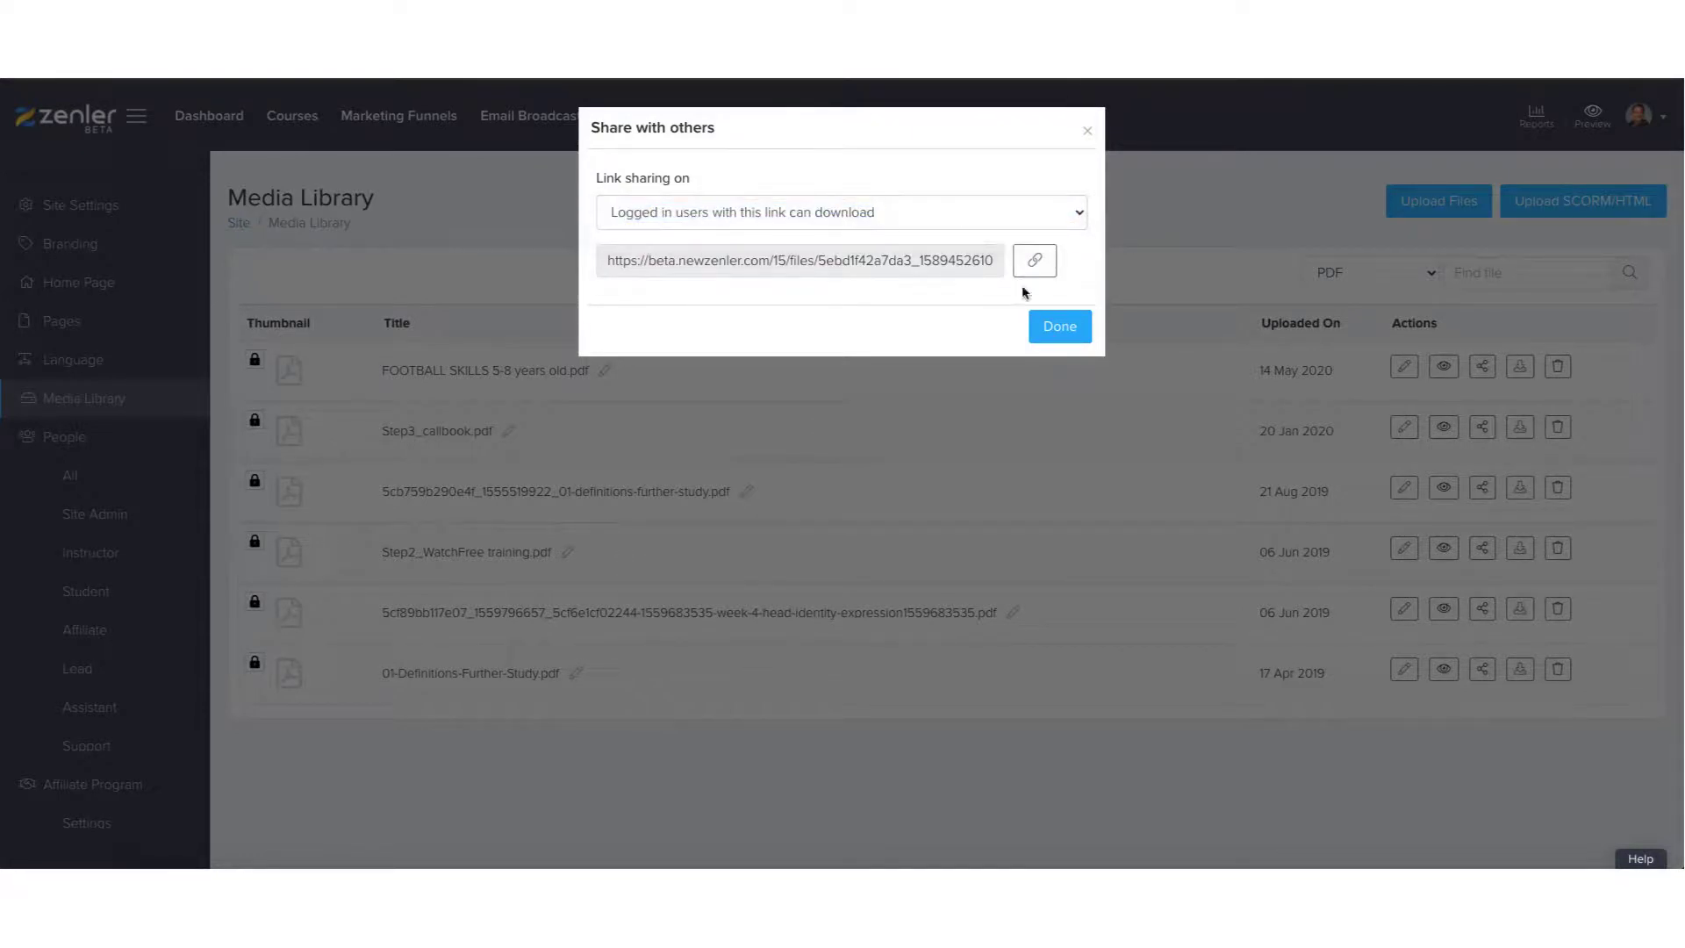
click(1036, 263)
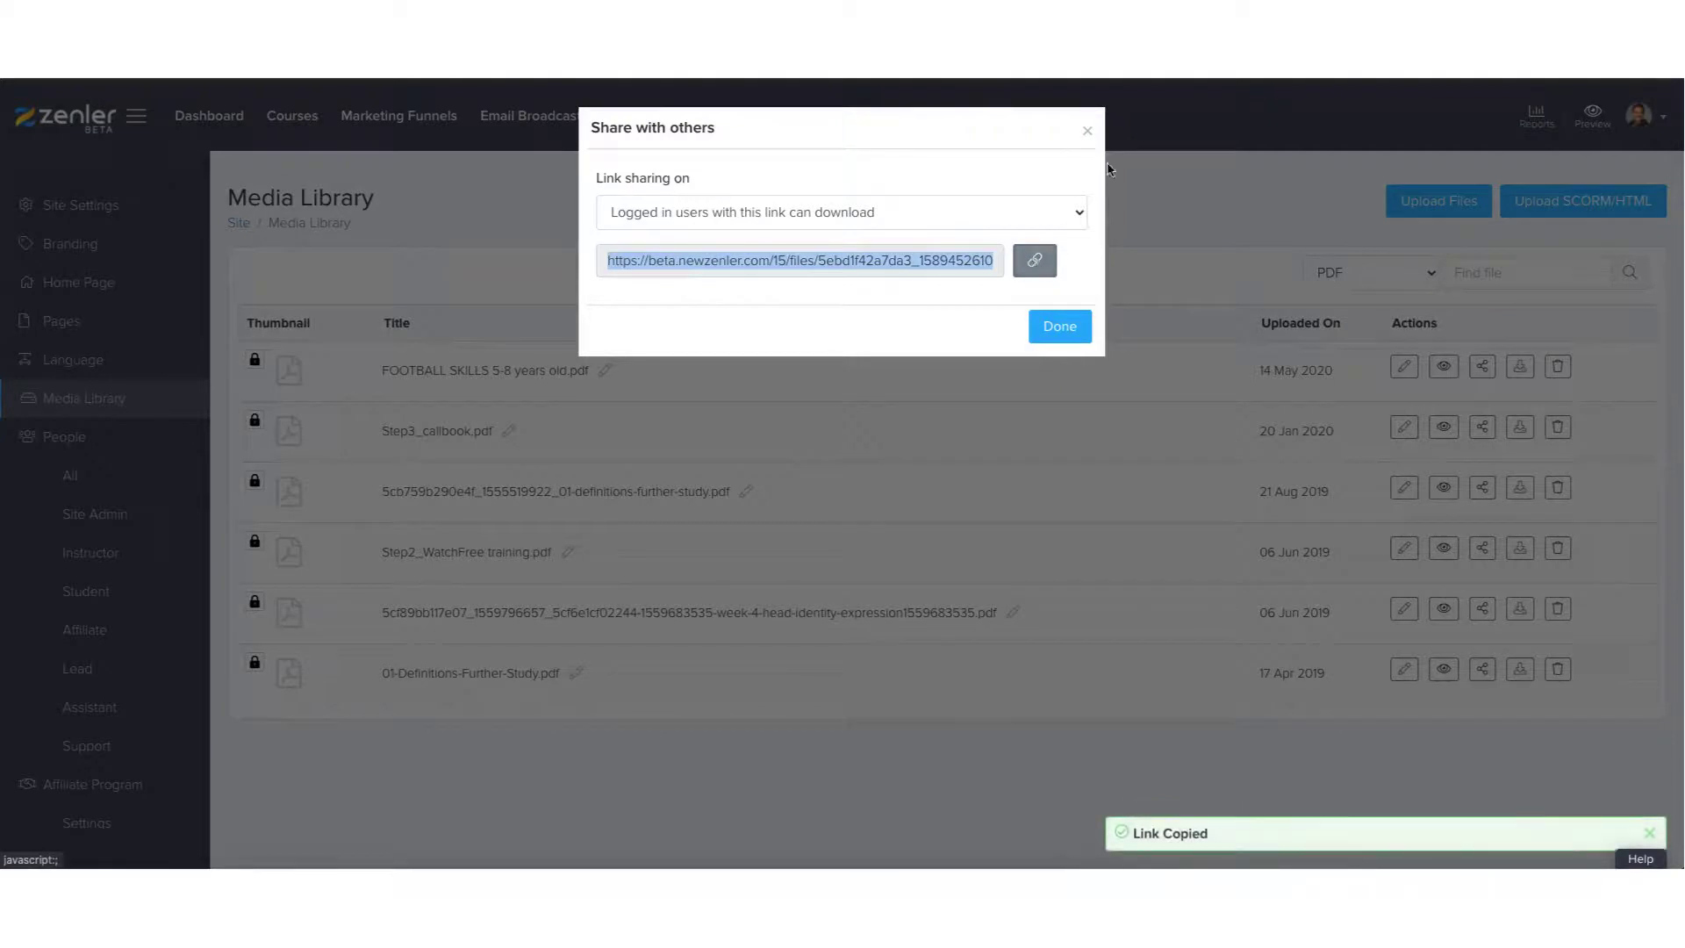
click(1088, 131)
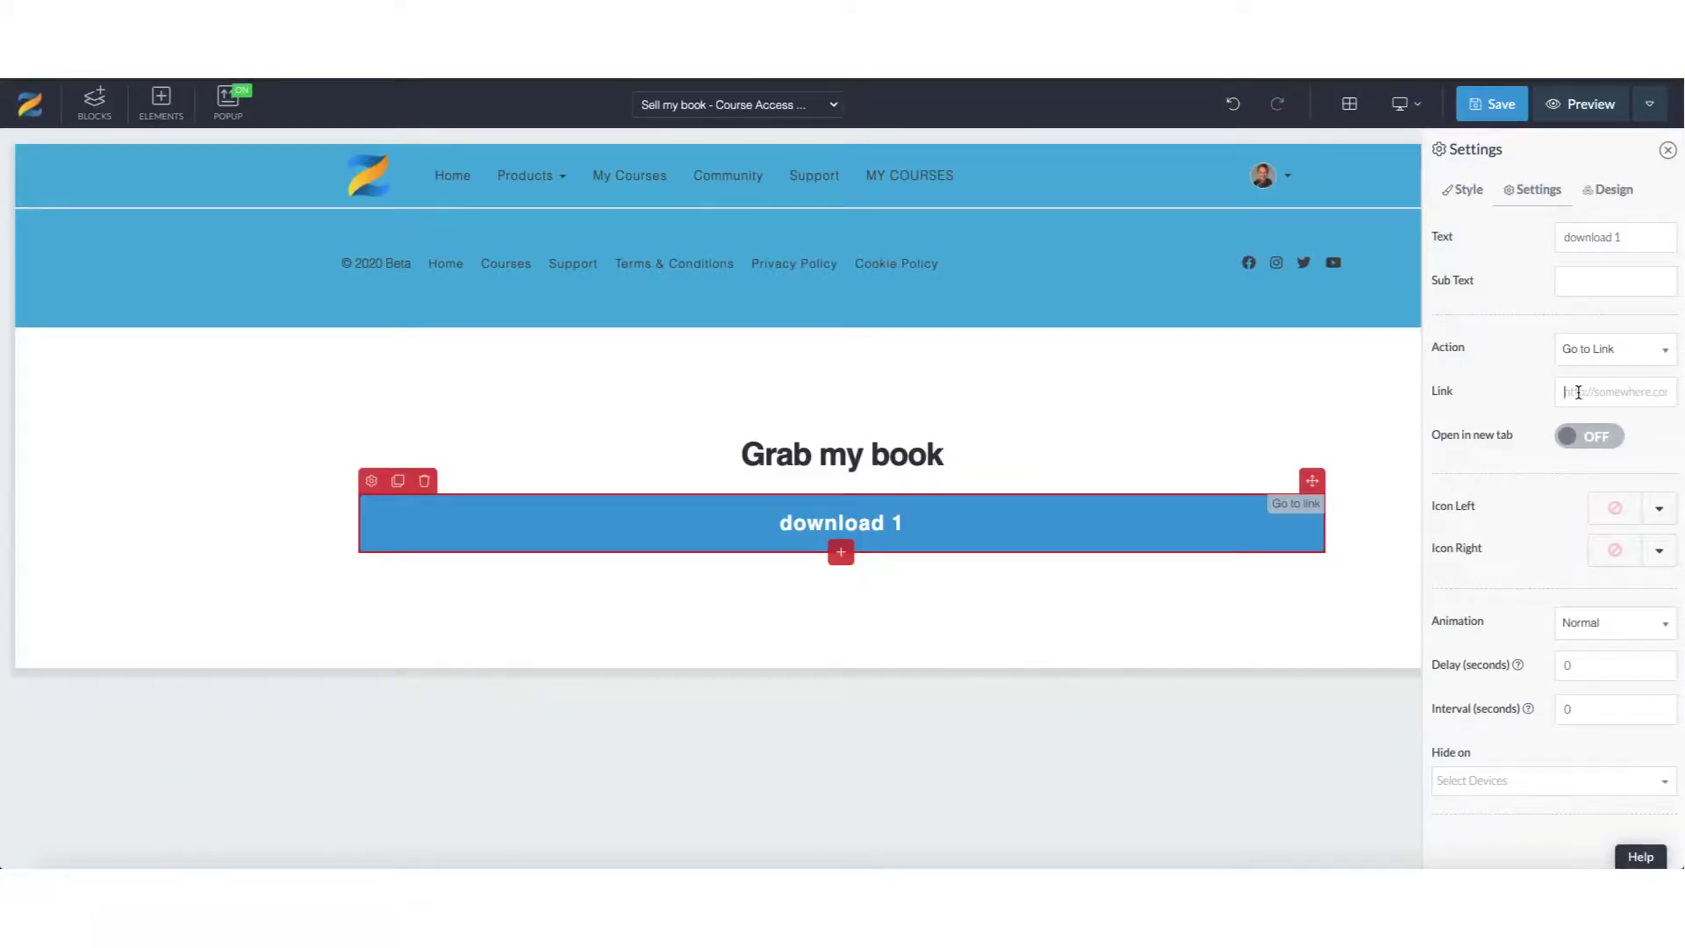
Paste the football PDF link into download 1's Link field and save the page.
key(ctrl+v)
click(1485, 109)
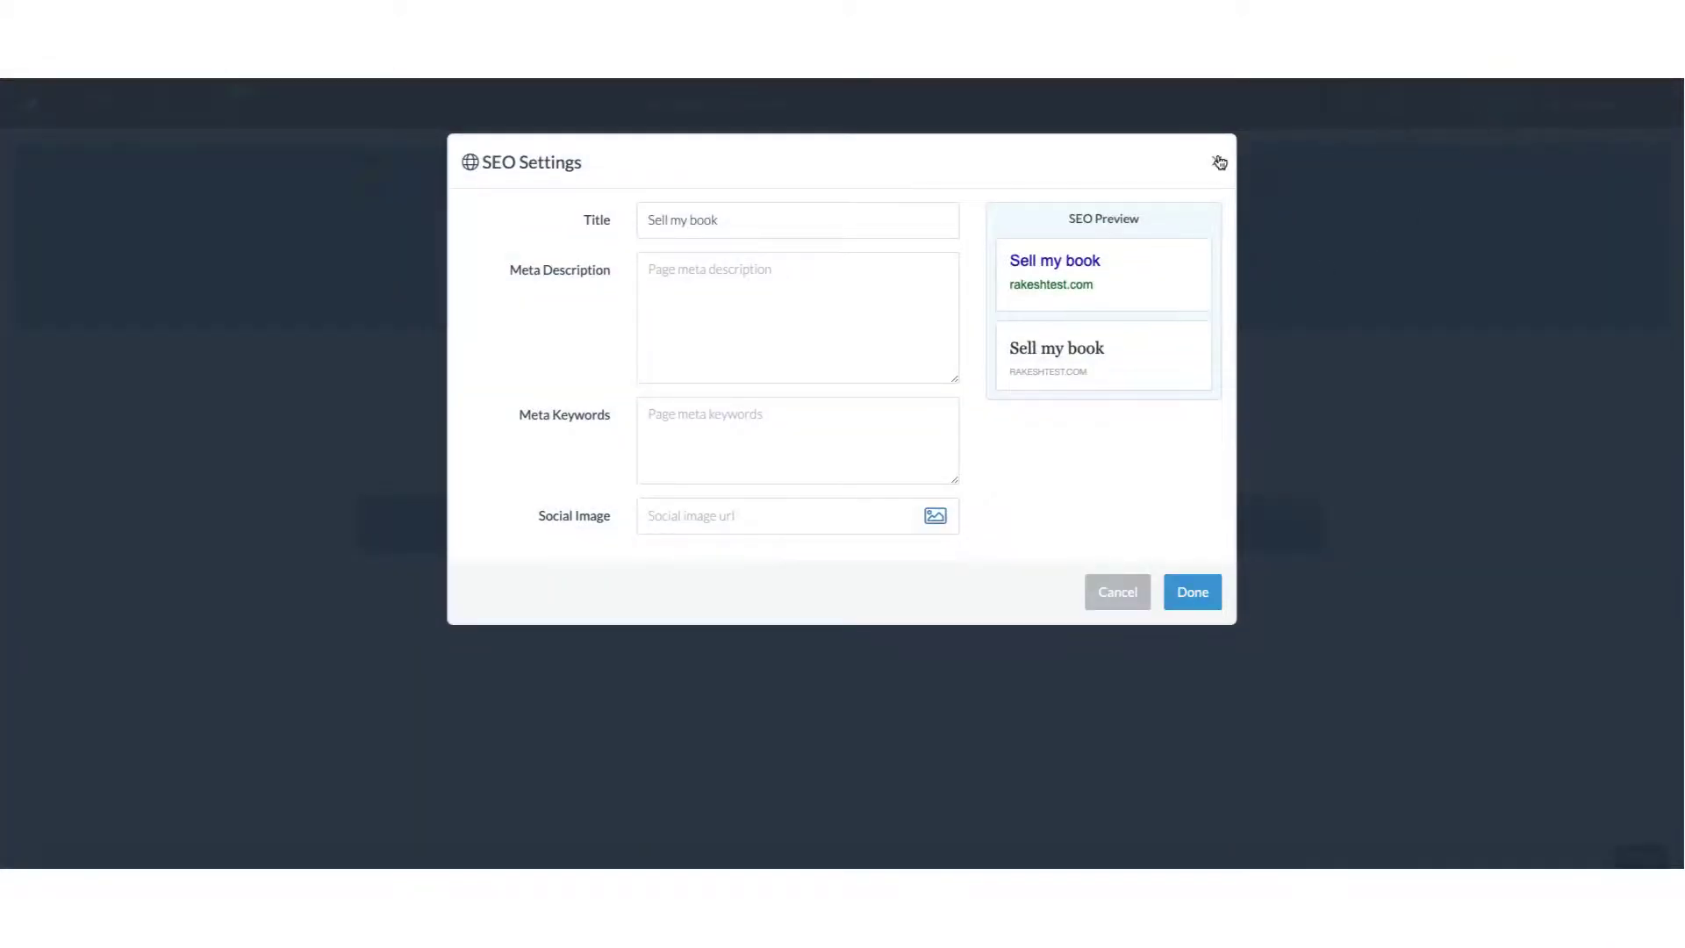
click(1216, 154)
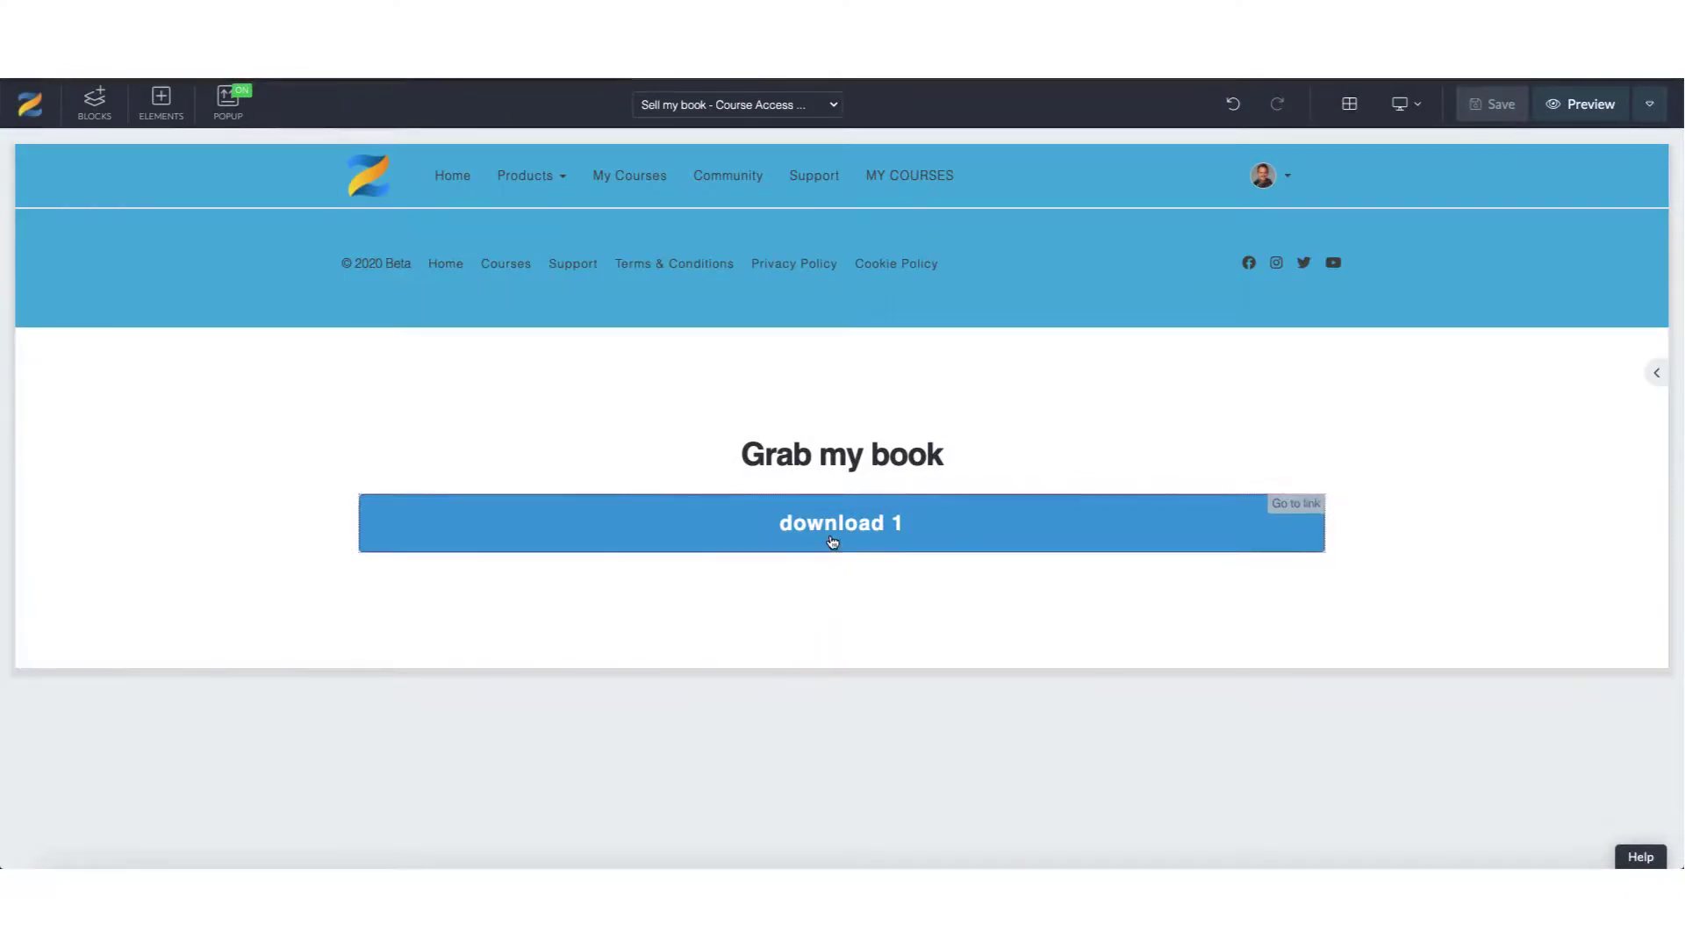
Add a second button labelled 'download 2' with its action set to Go to Link.
click(842, 553)
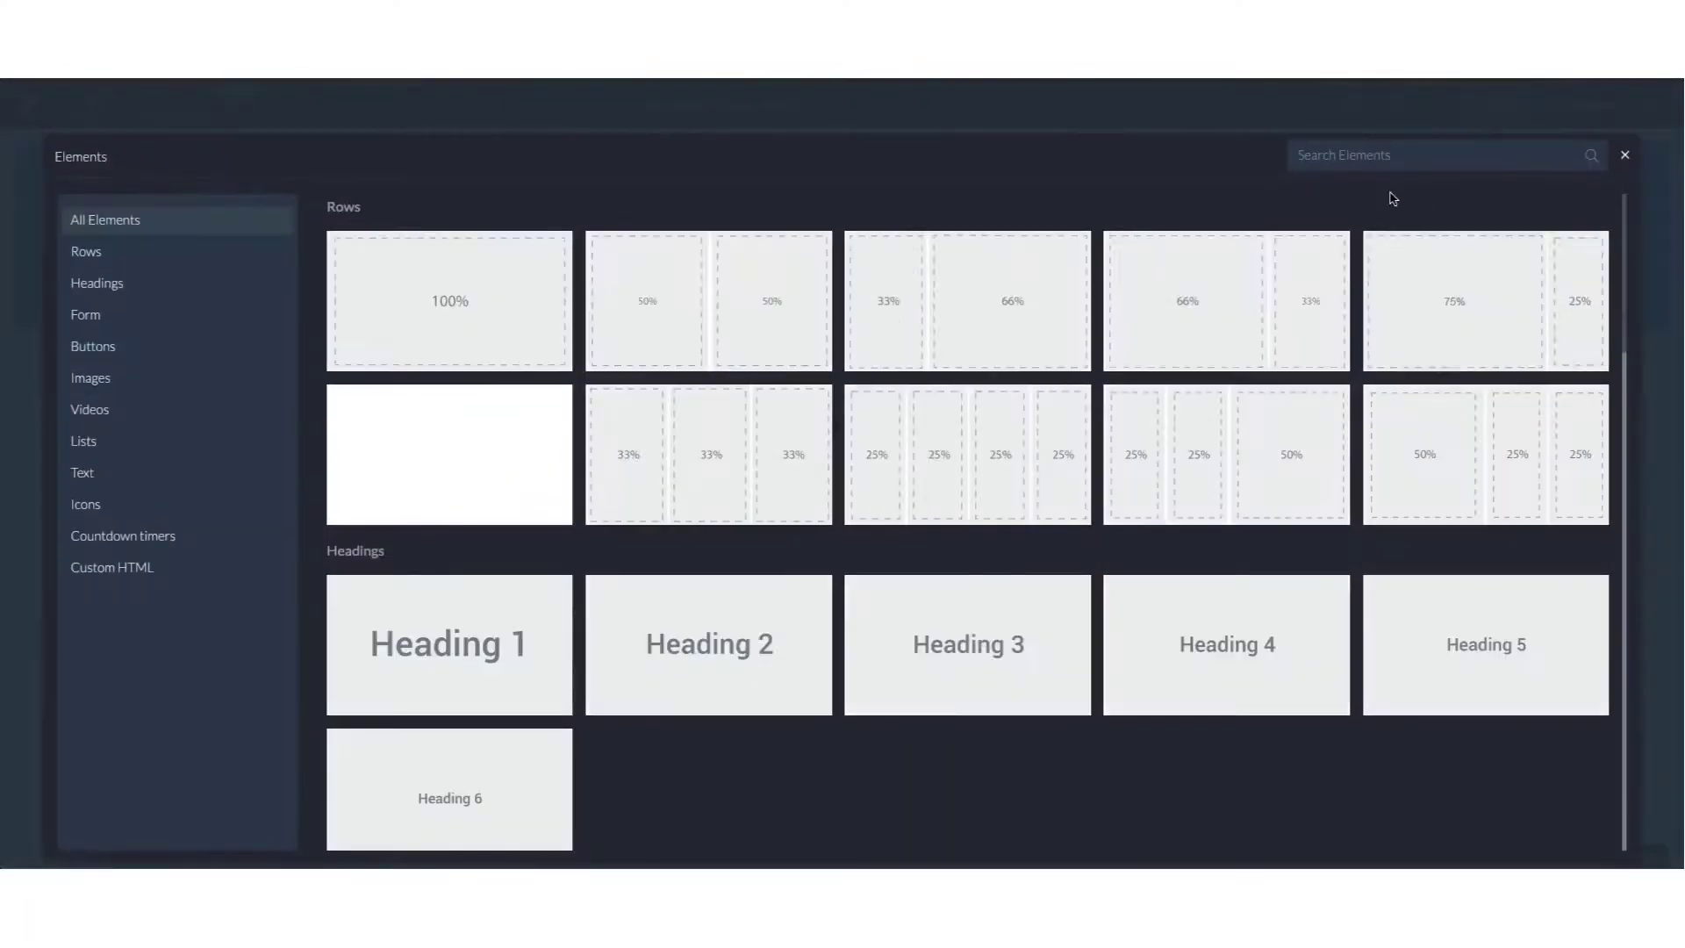
text(button)
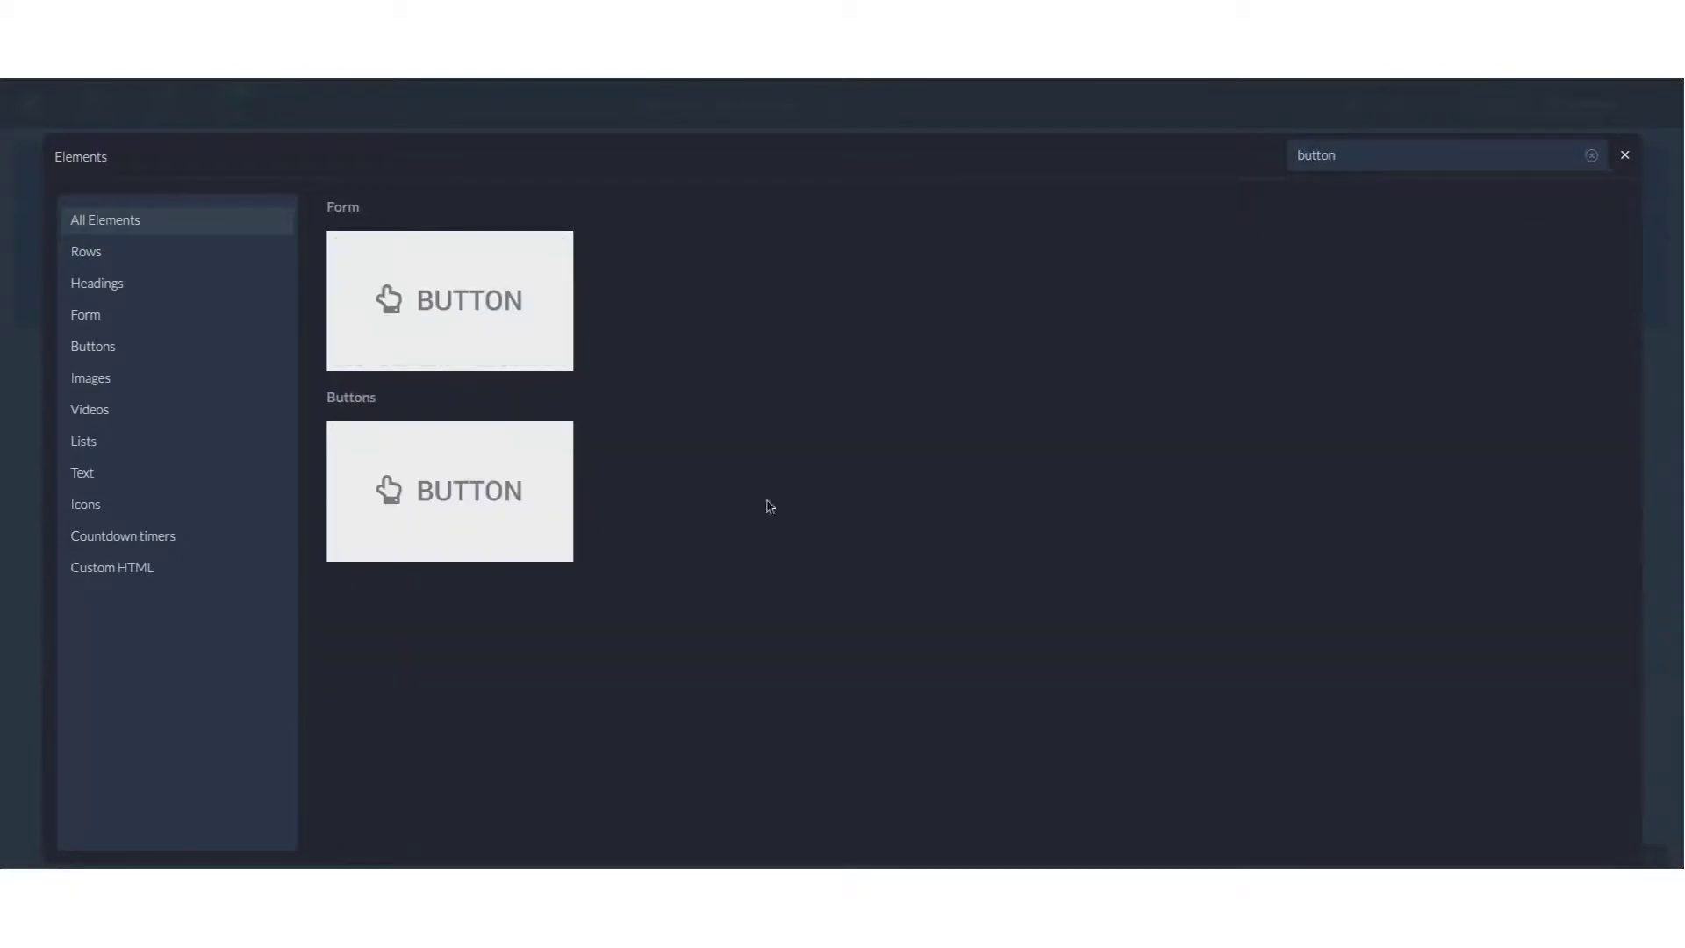
click(433, 467)
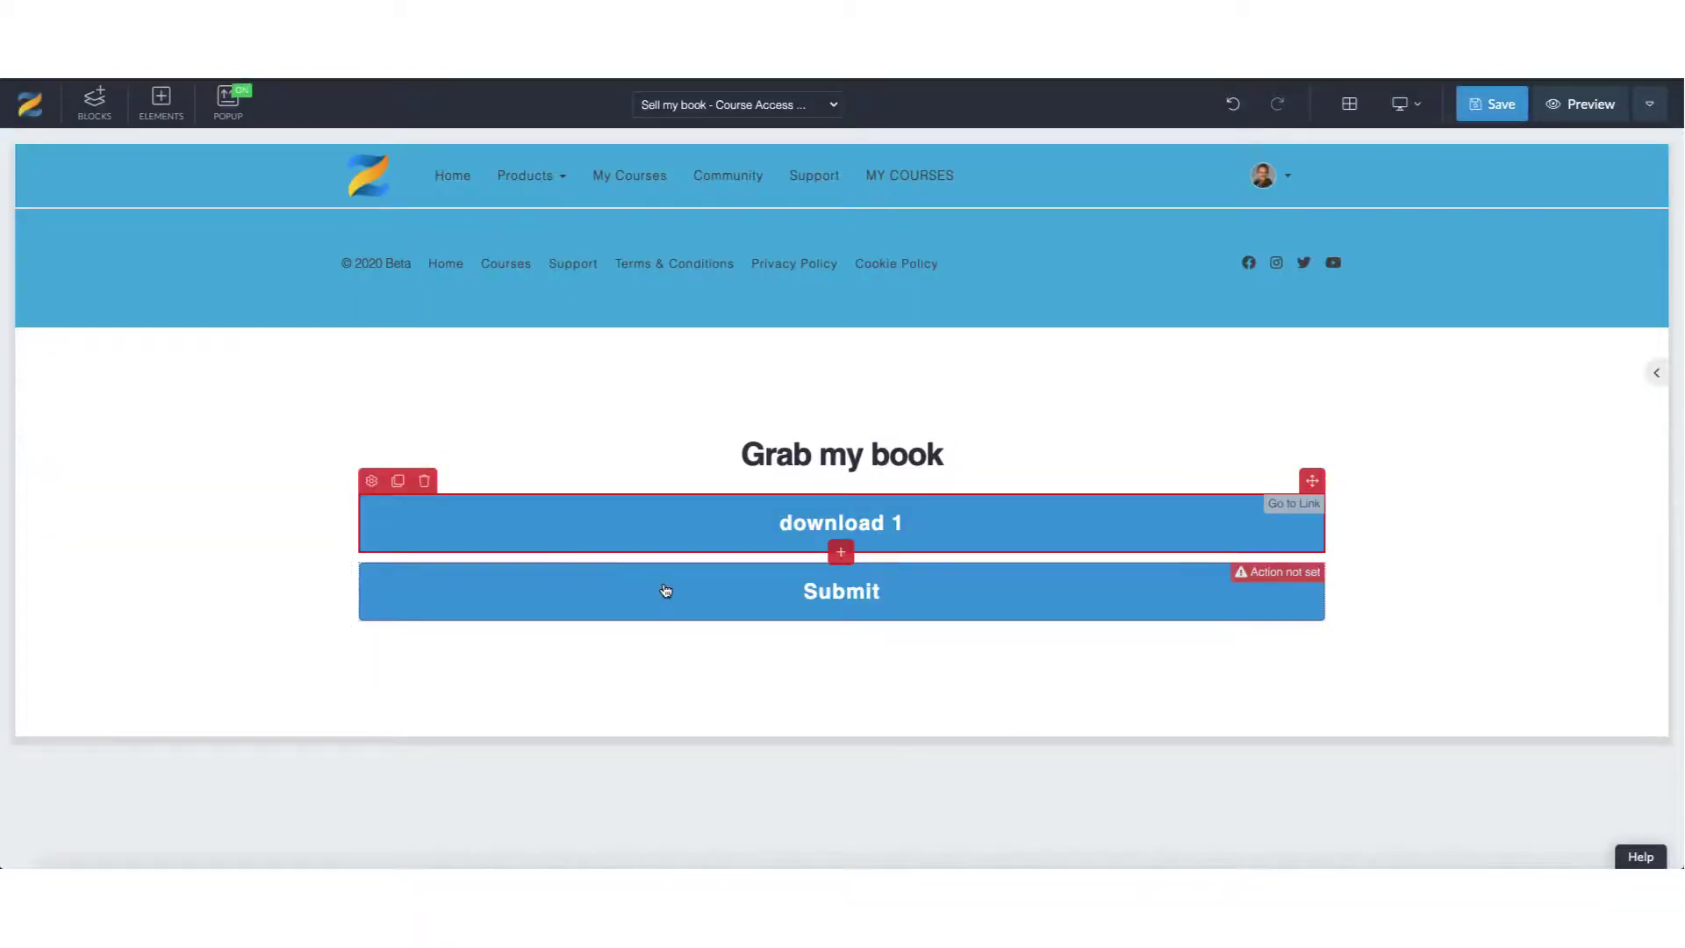
click(371, 548)
click(1533, 190)
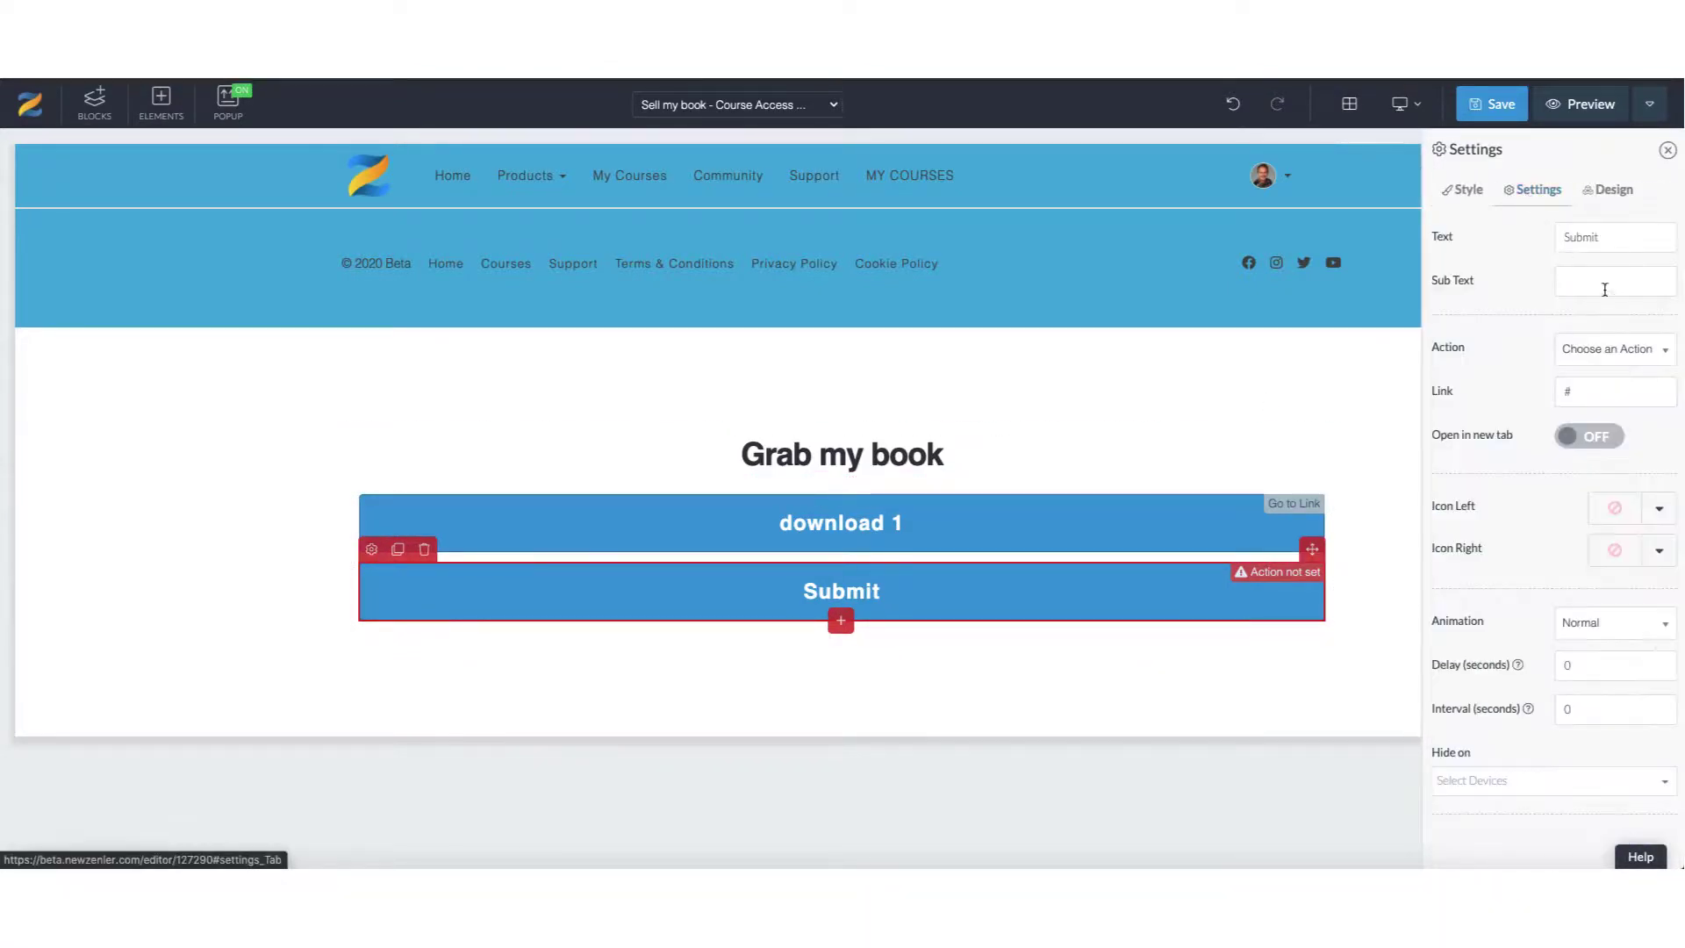
drag(1601, 238, 1549, 239)
text(download 2)
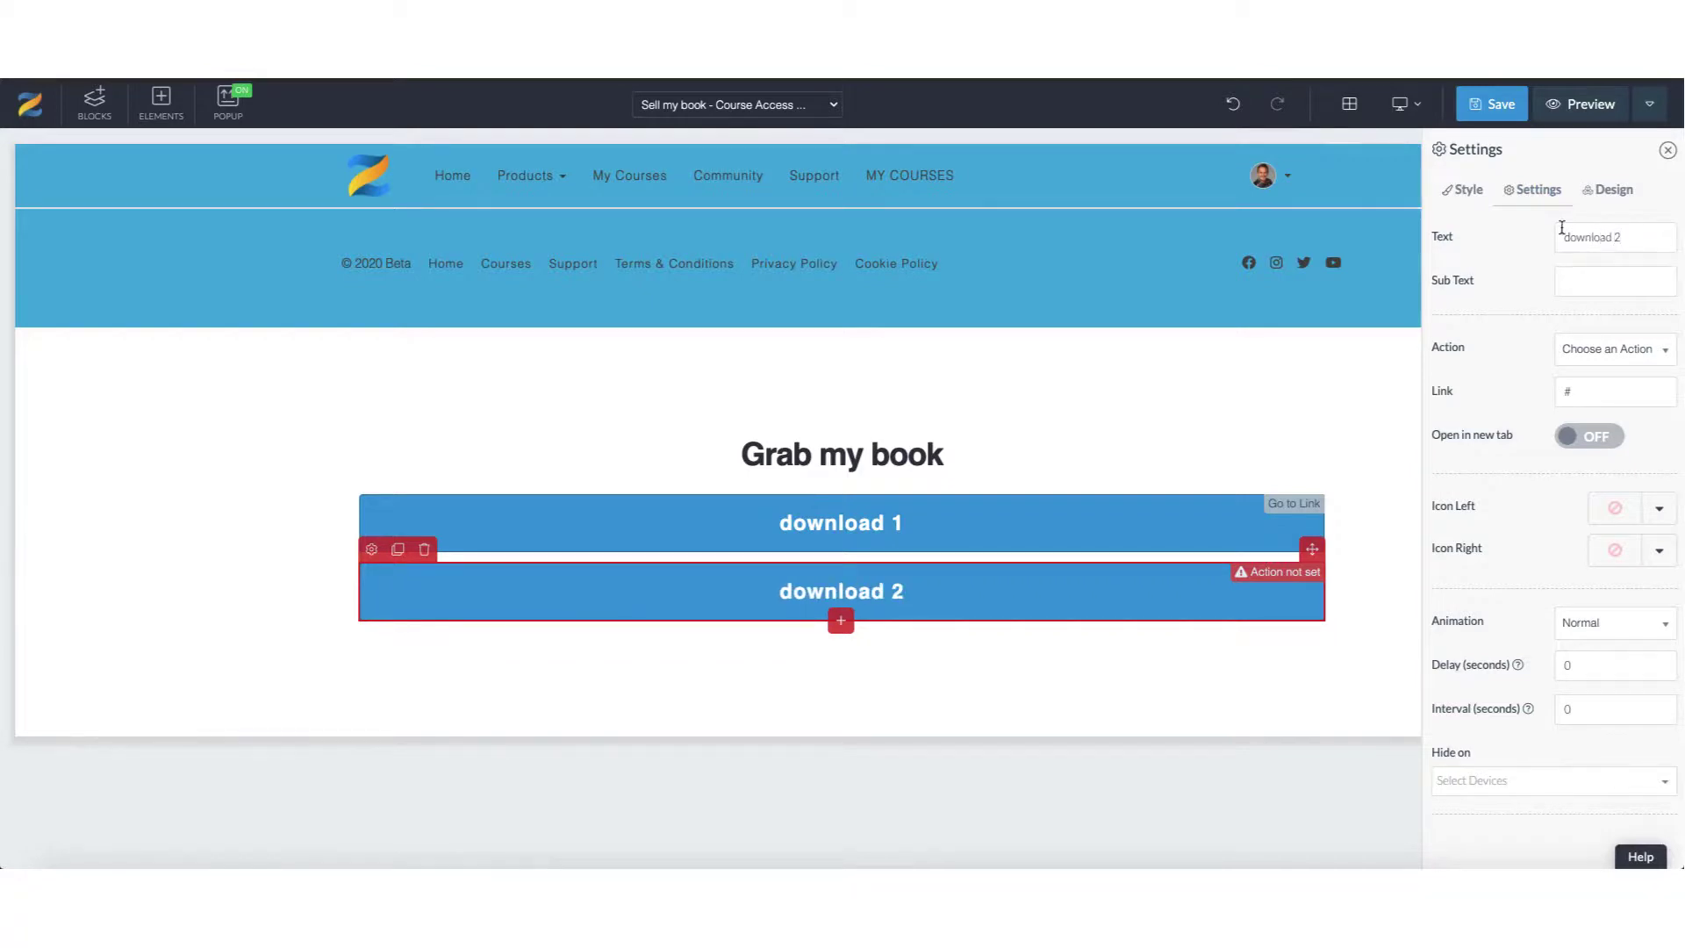
click(1603, 349)
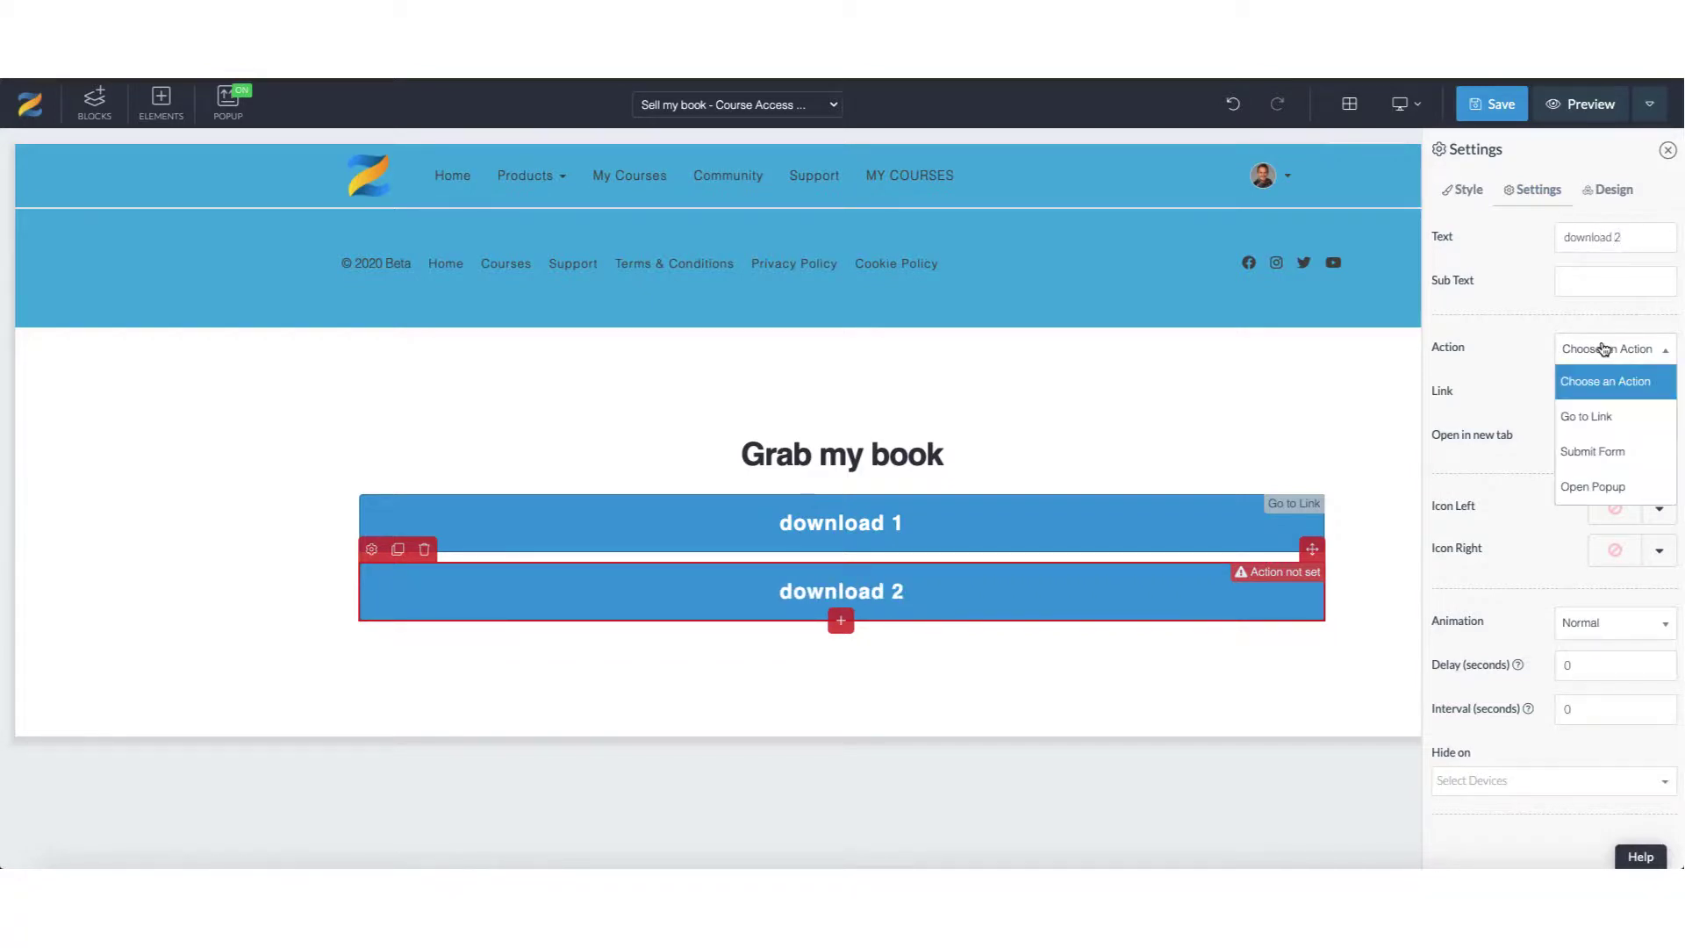
click(1598, 415)
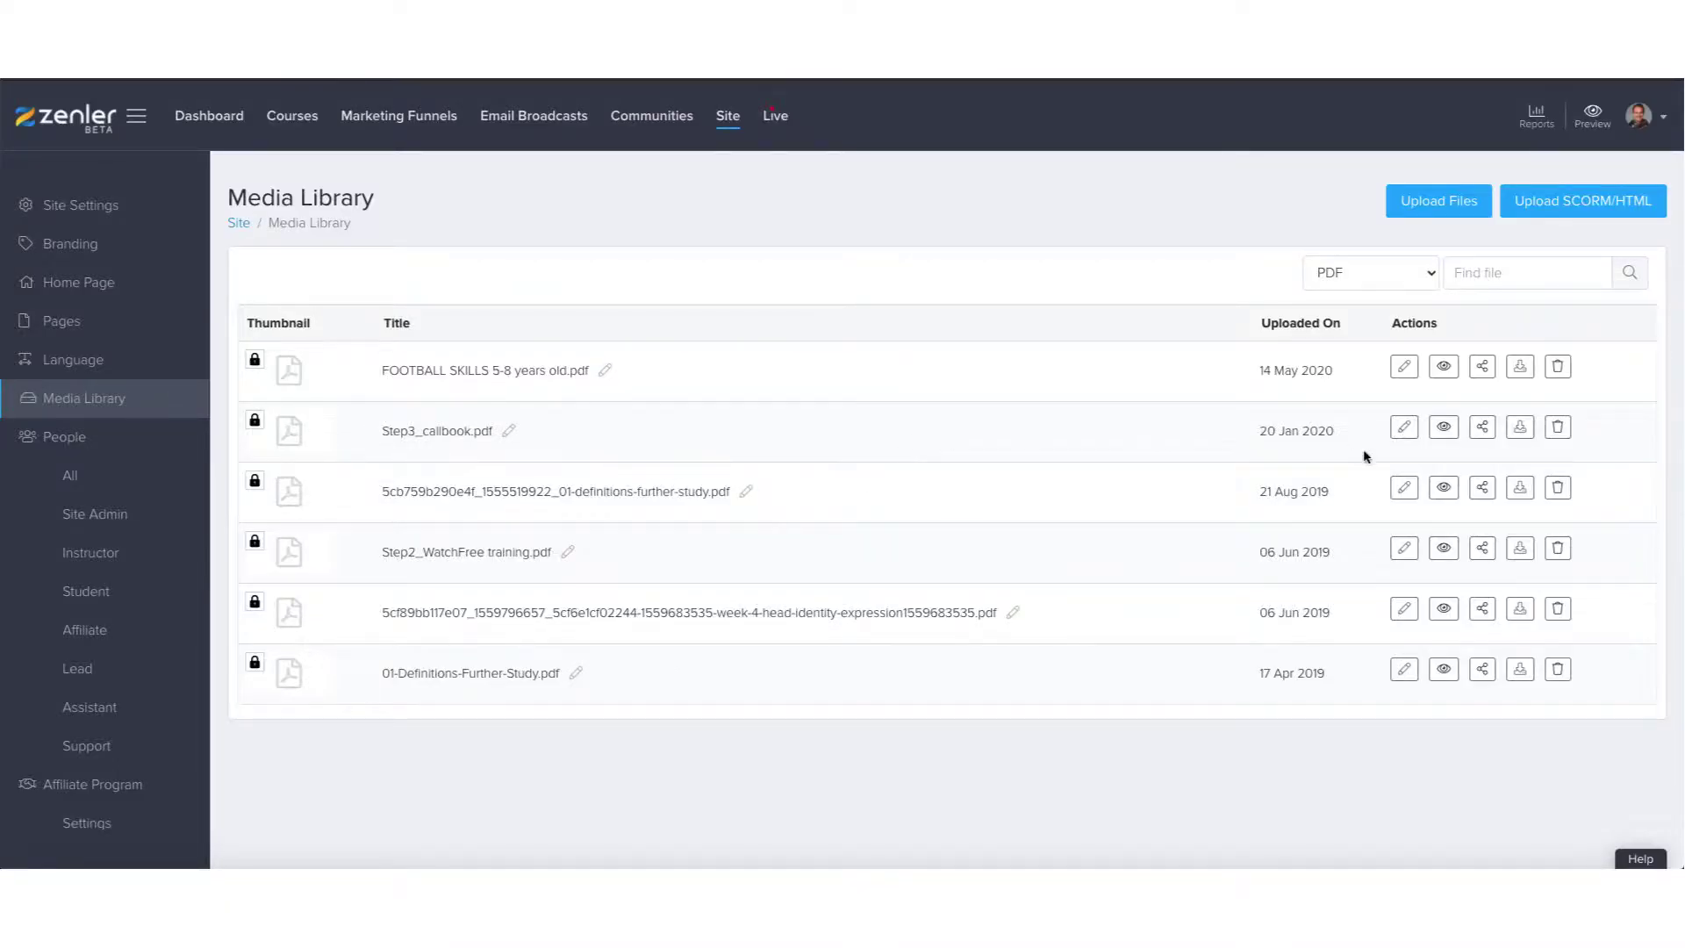
Copy Step3_callbook.pdf's share link, keeping downloads limited to logged-in users.
click(1481, 427)
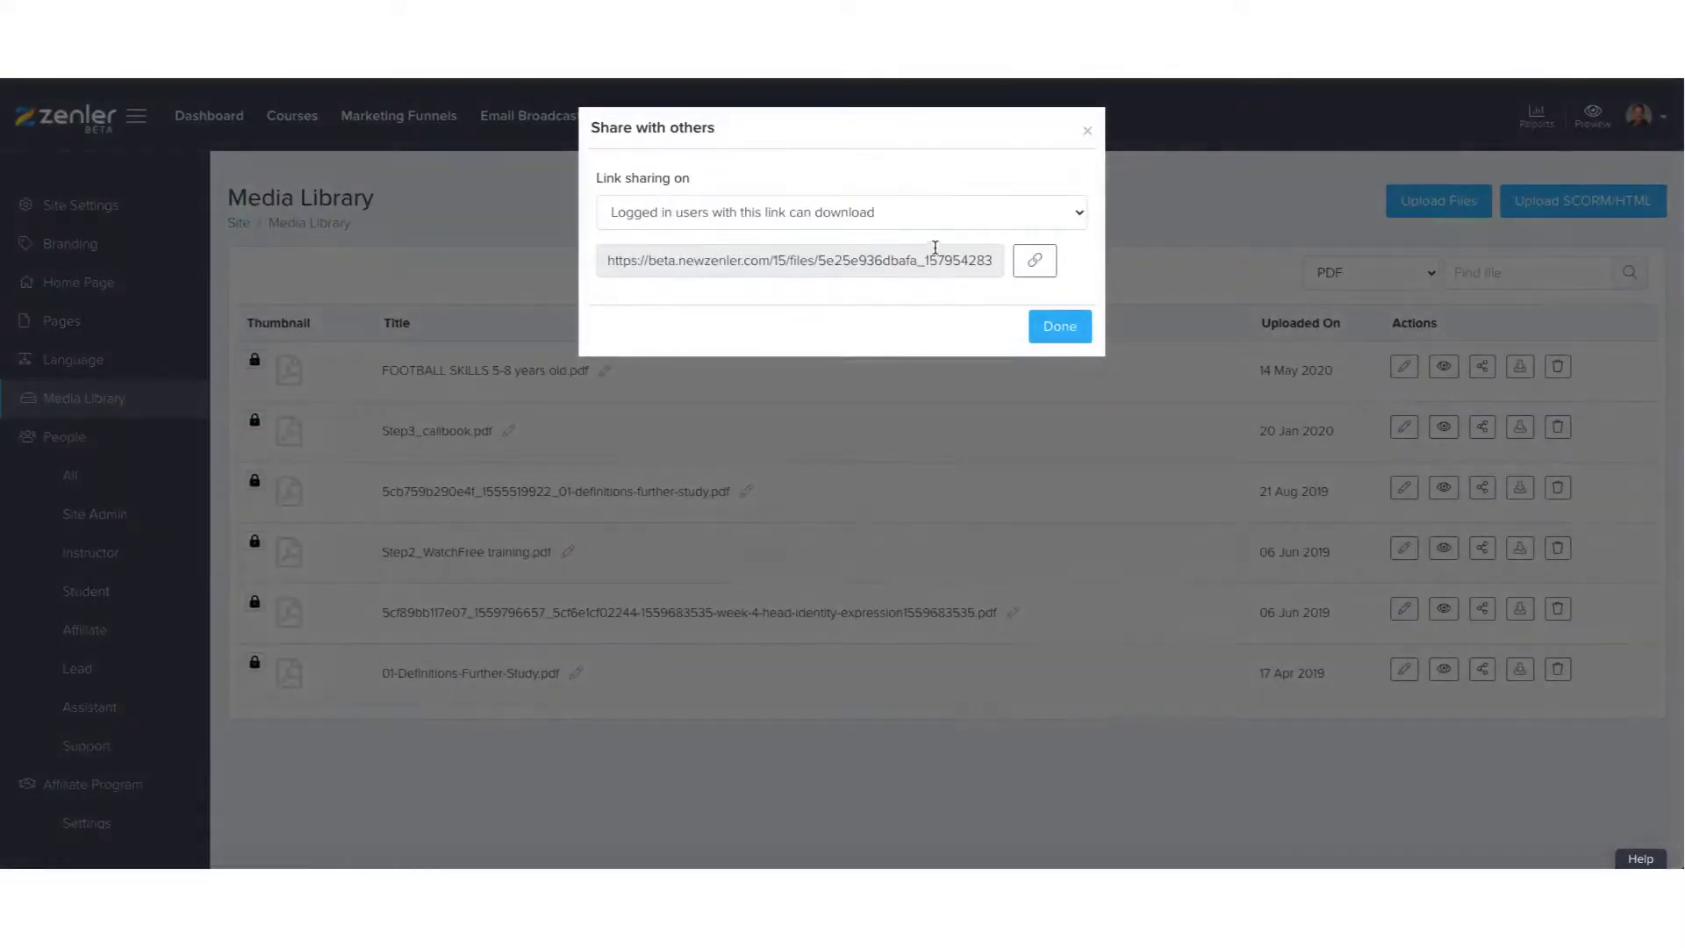
click(974, 215)
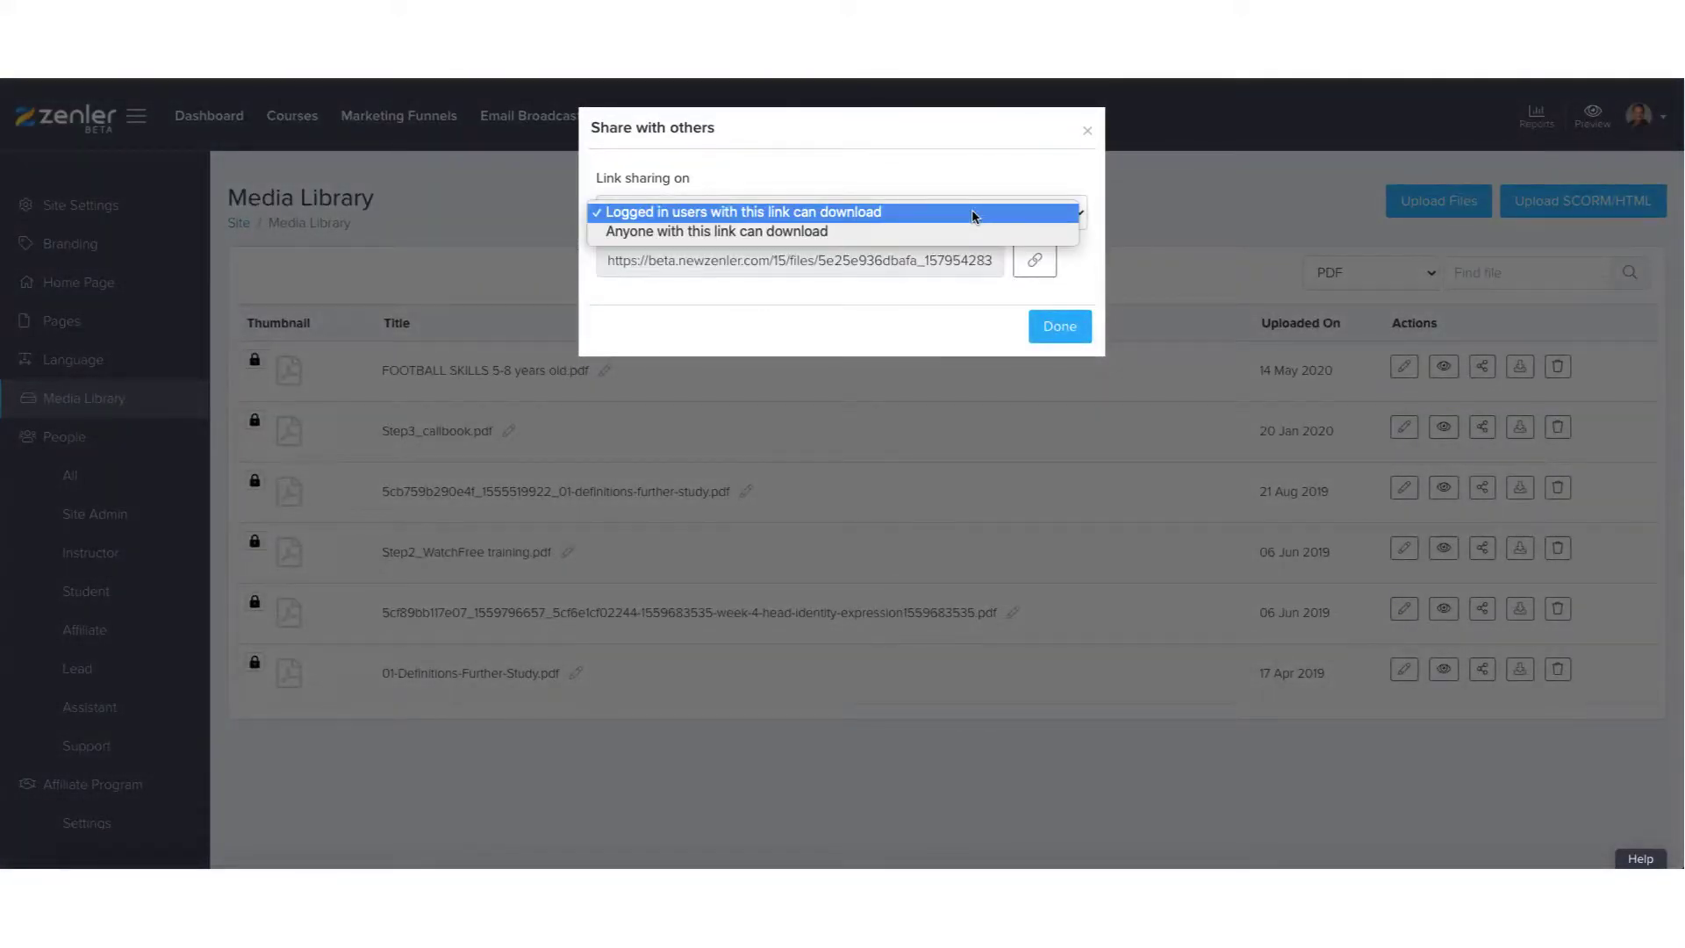
click(971, 215)
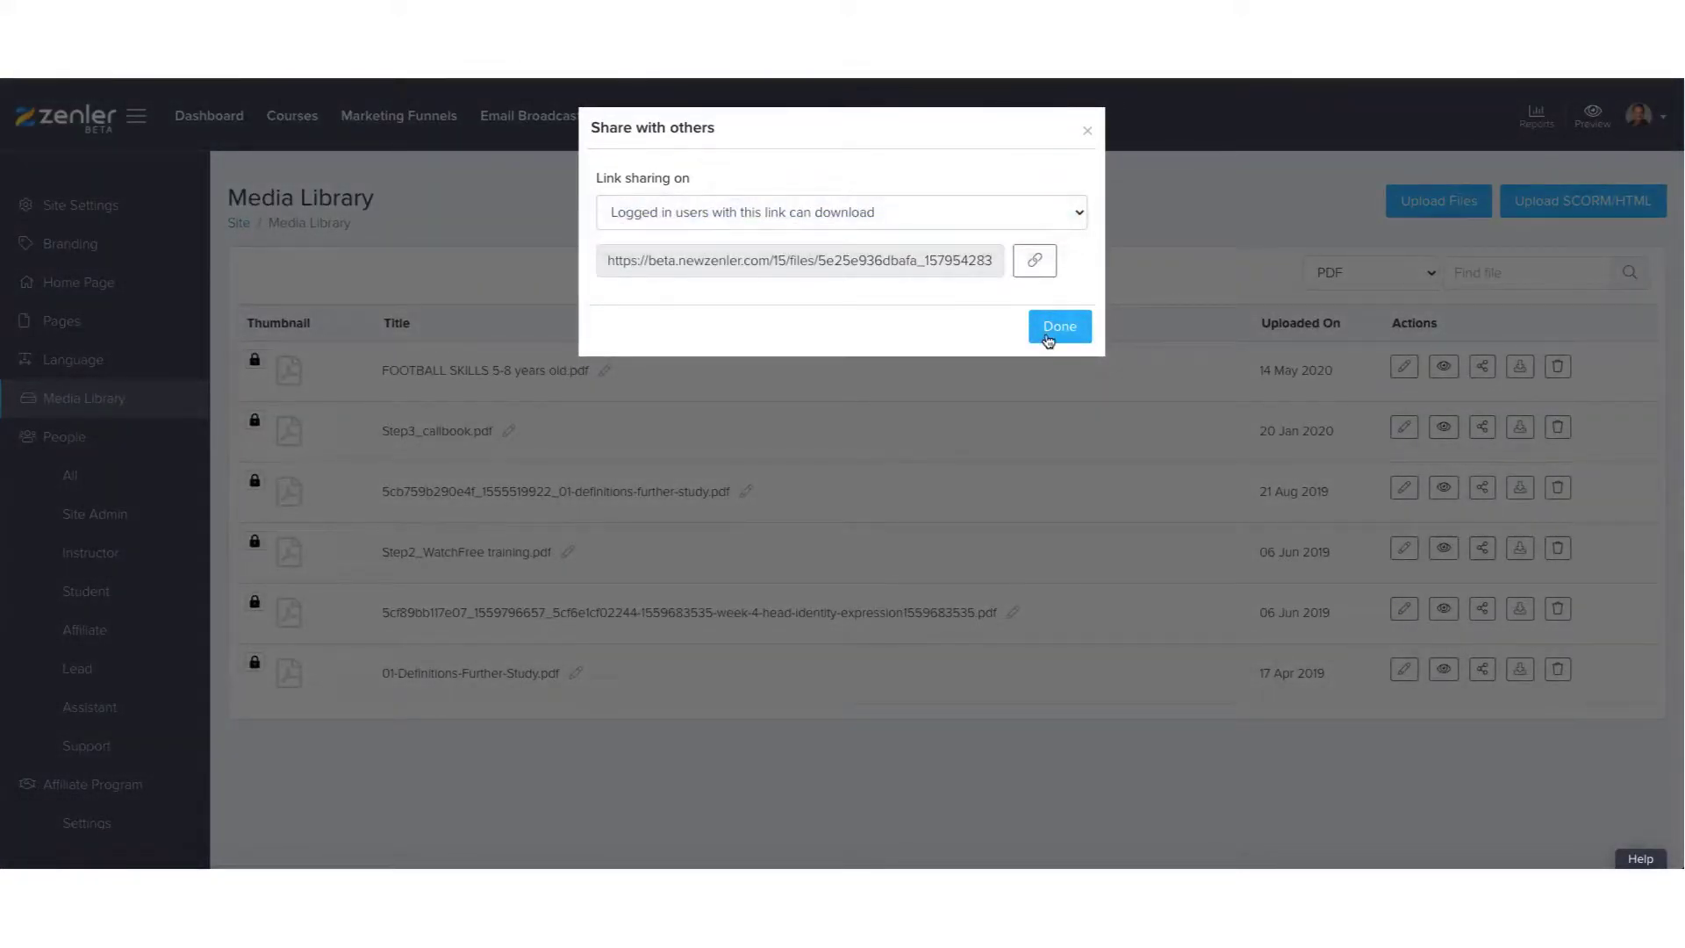
click(1035, 259)
click(1088, 136)
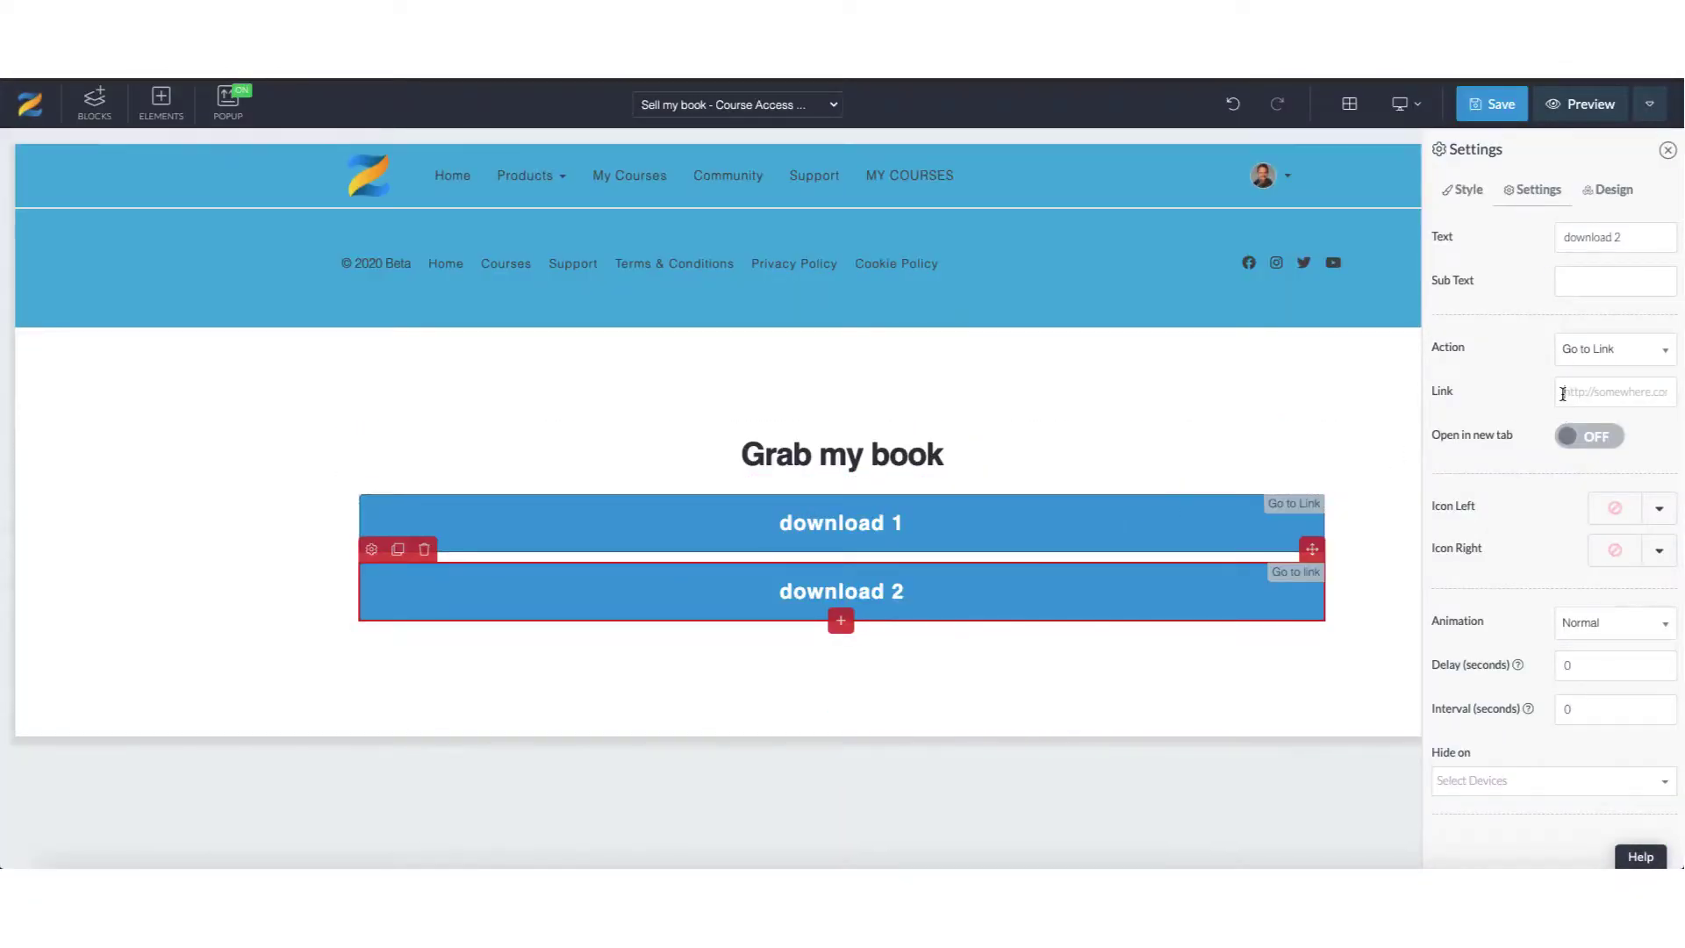
Paste the Step3_callbook.pdf link into the download 2 button and save the Course Access Page.
click(1562, 394)
key(ctrl+v)
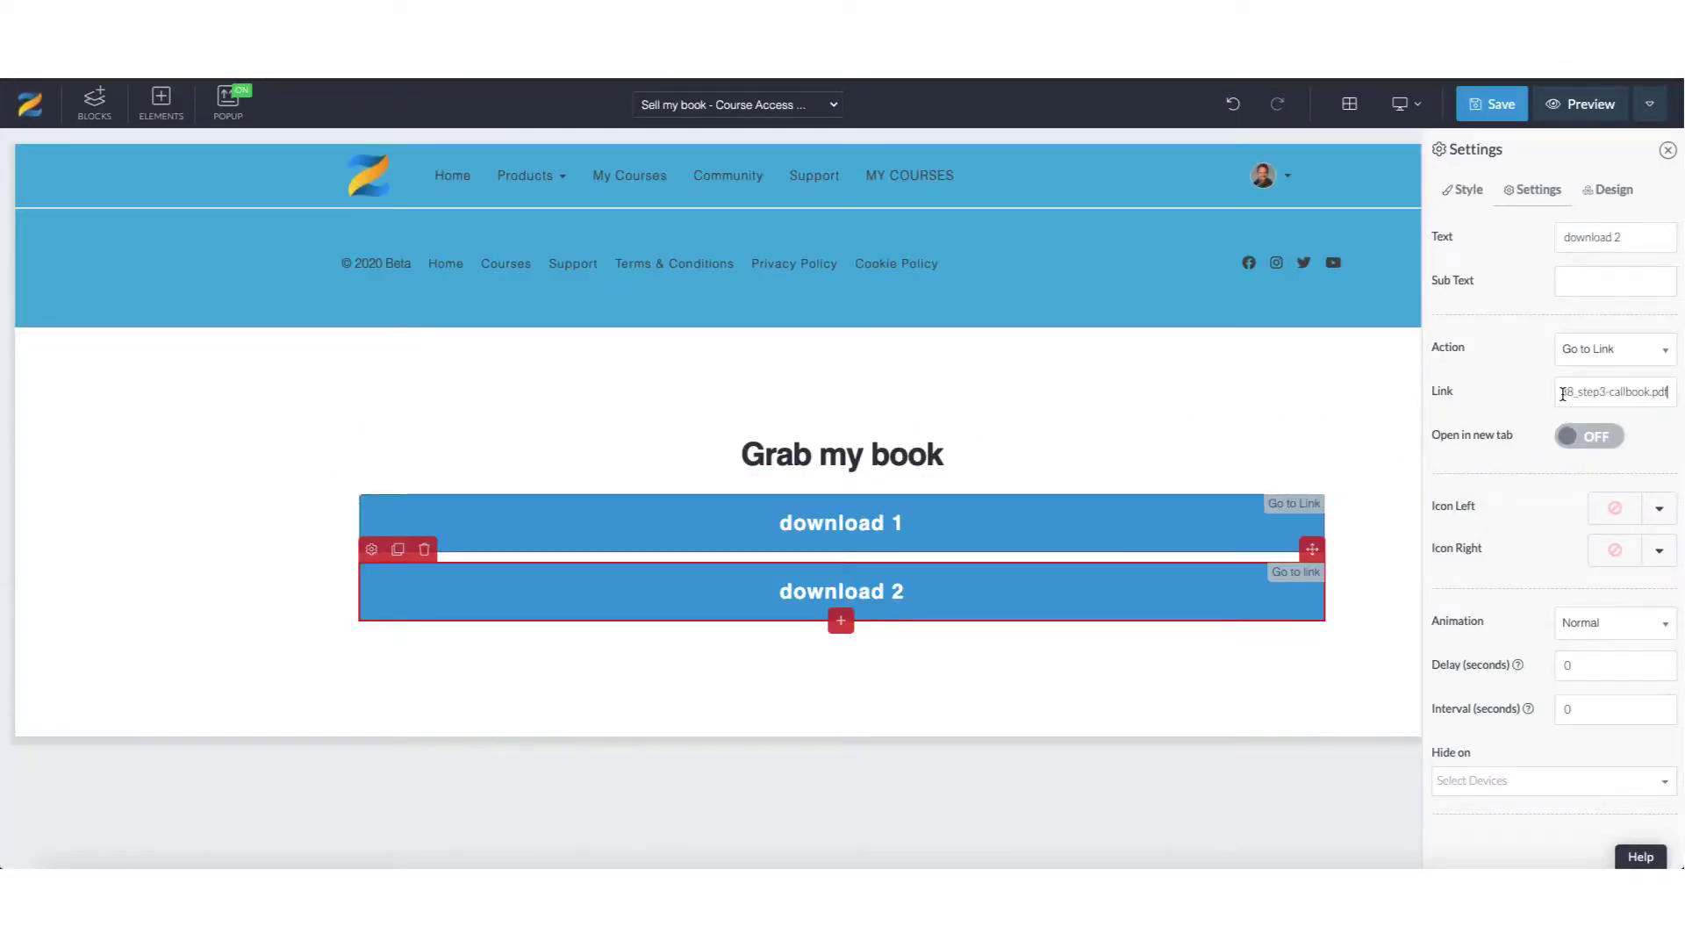
click(1479, 104)
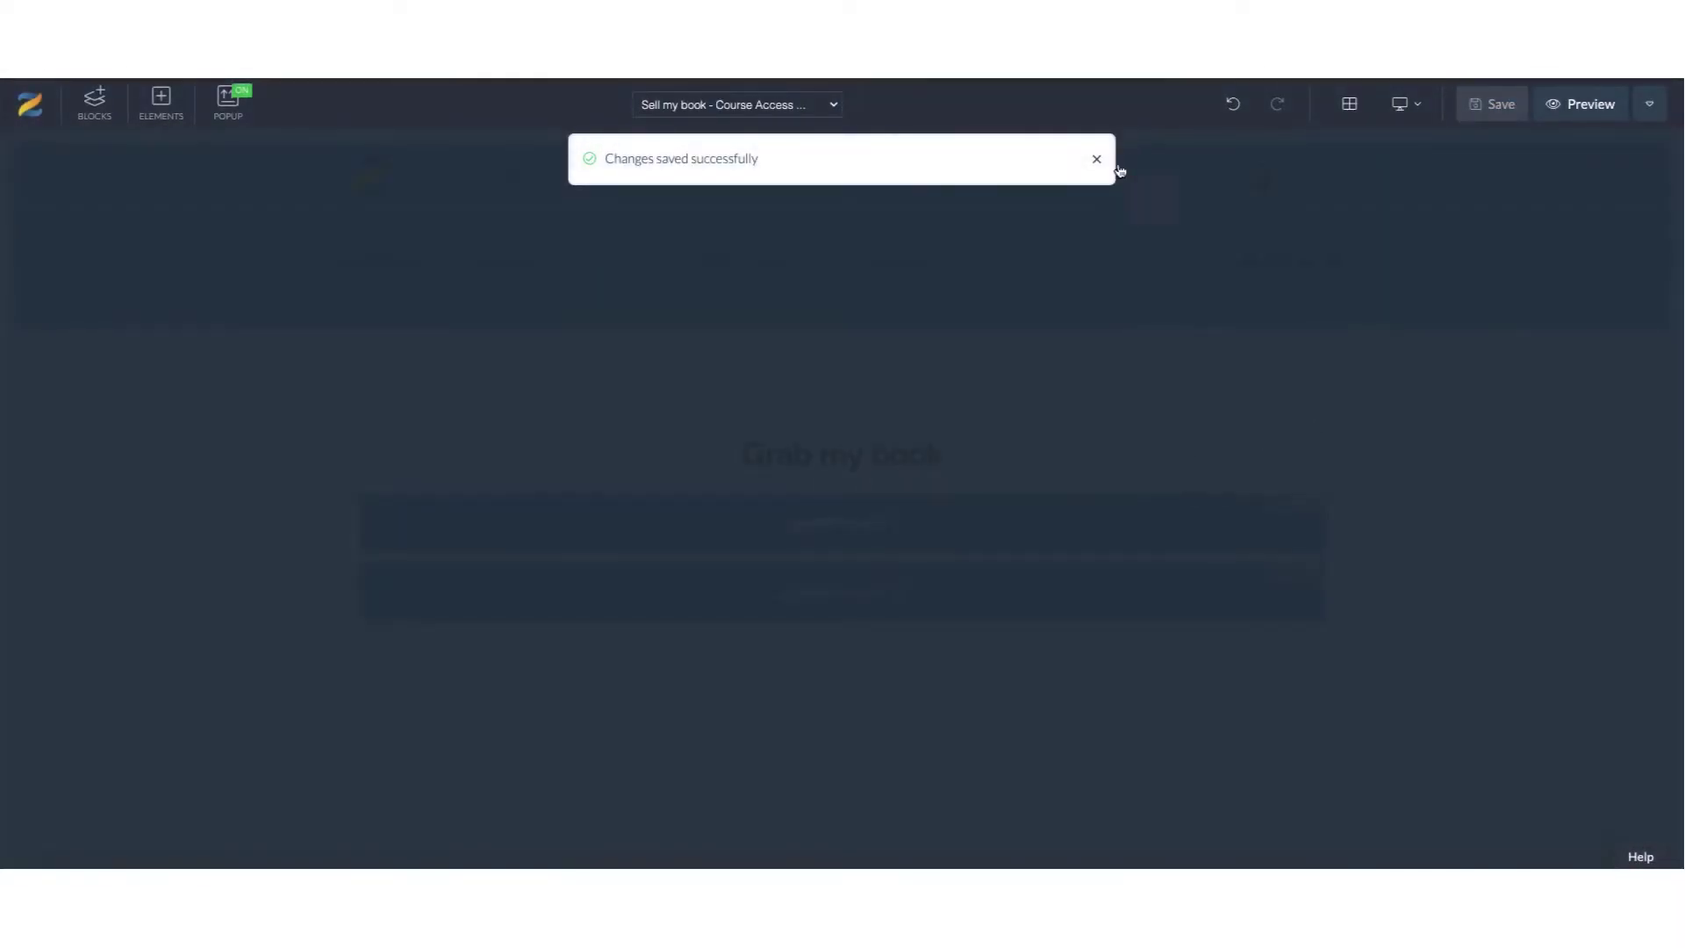
click(1094, 157)
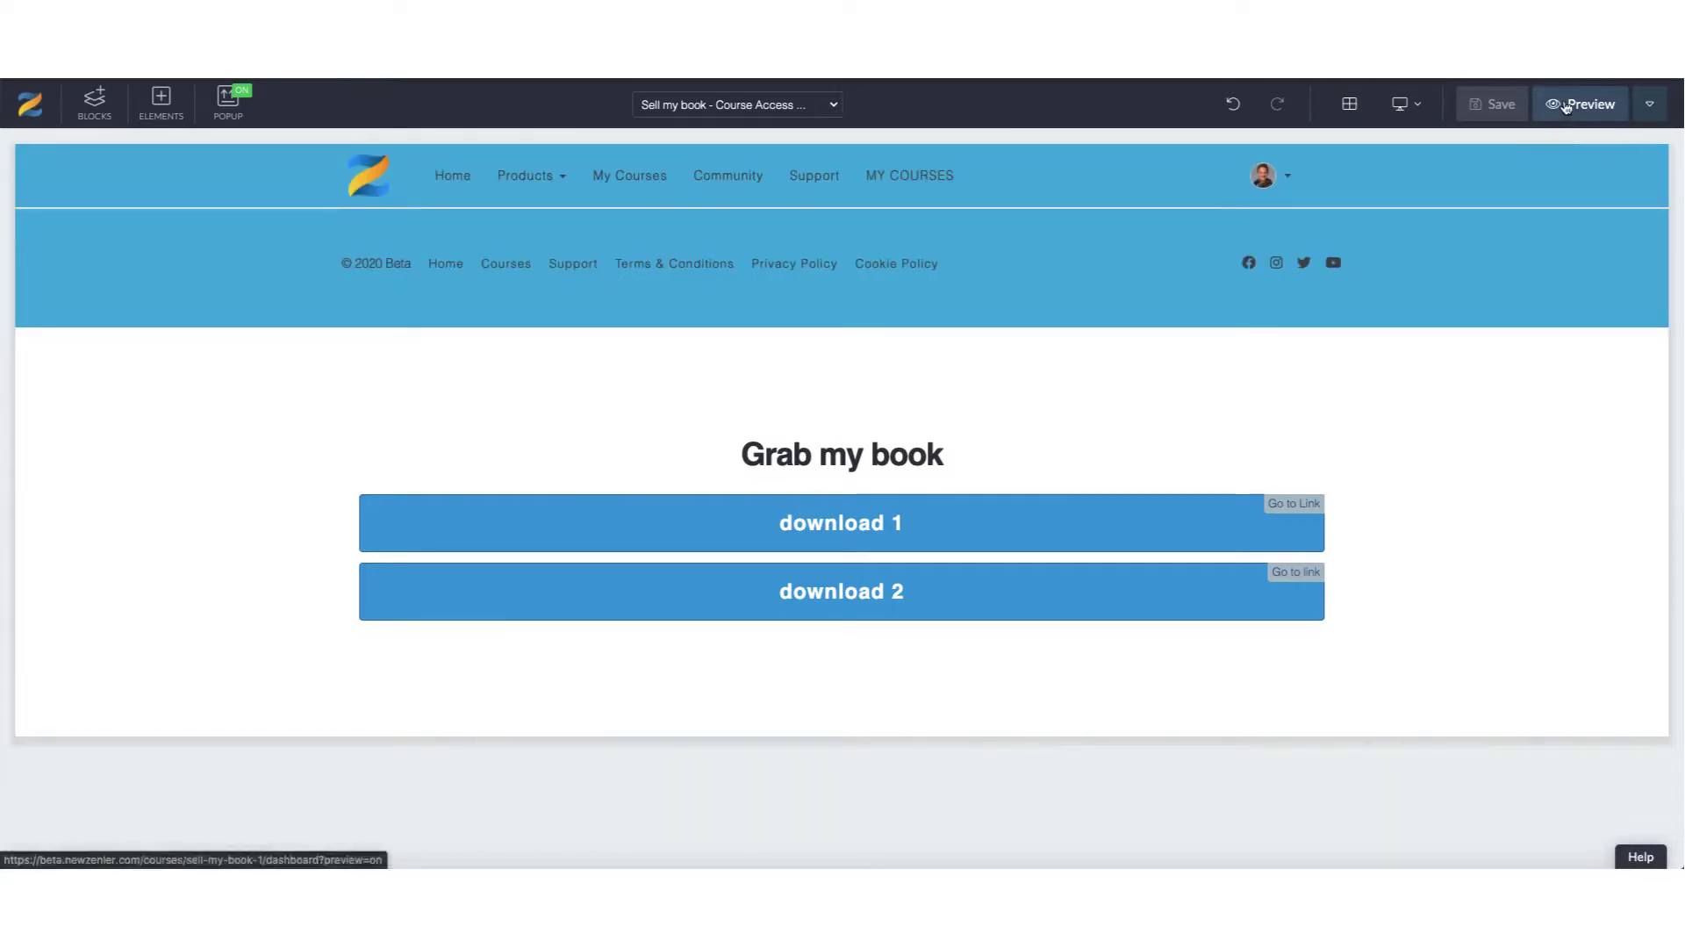
Open the live preview of Grab my book and test the download 1 button.
click(1584, 104)
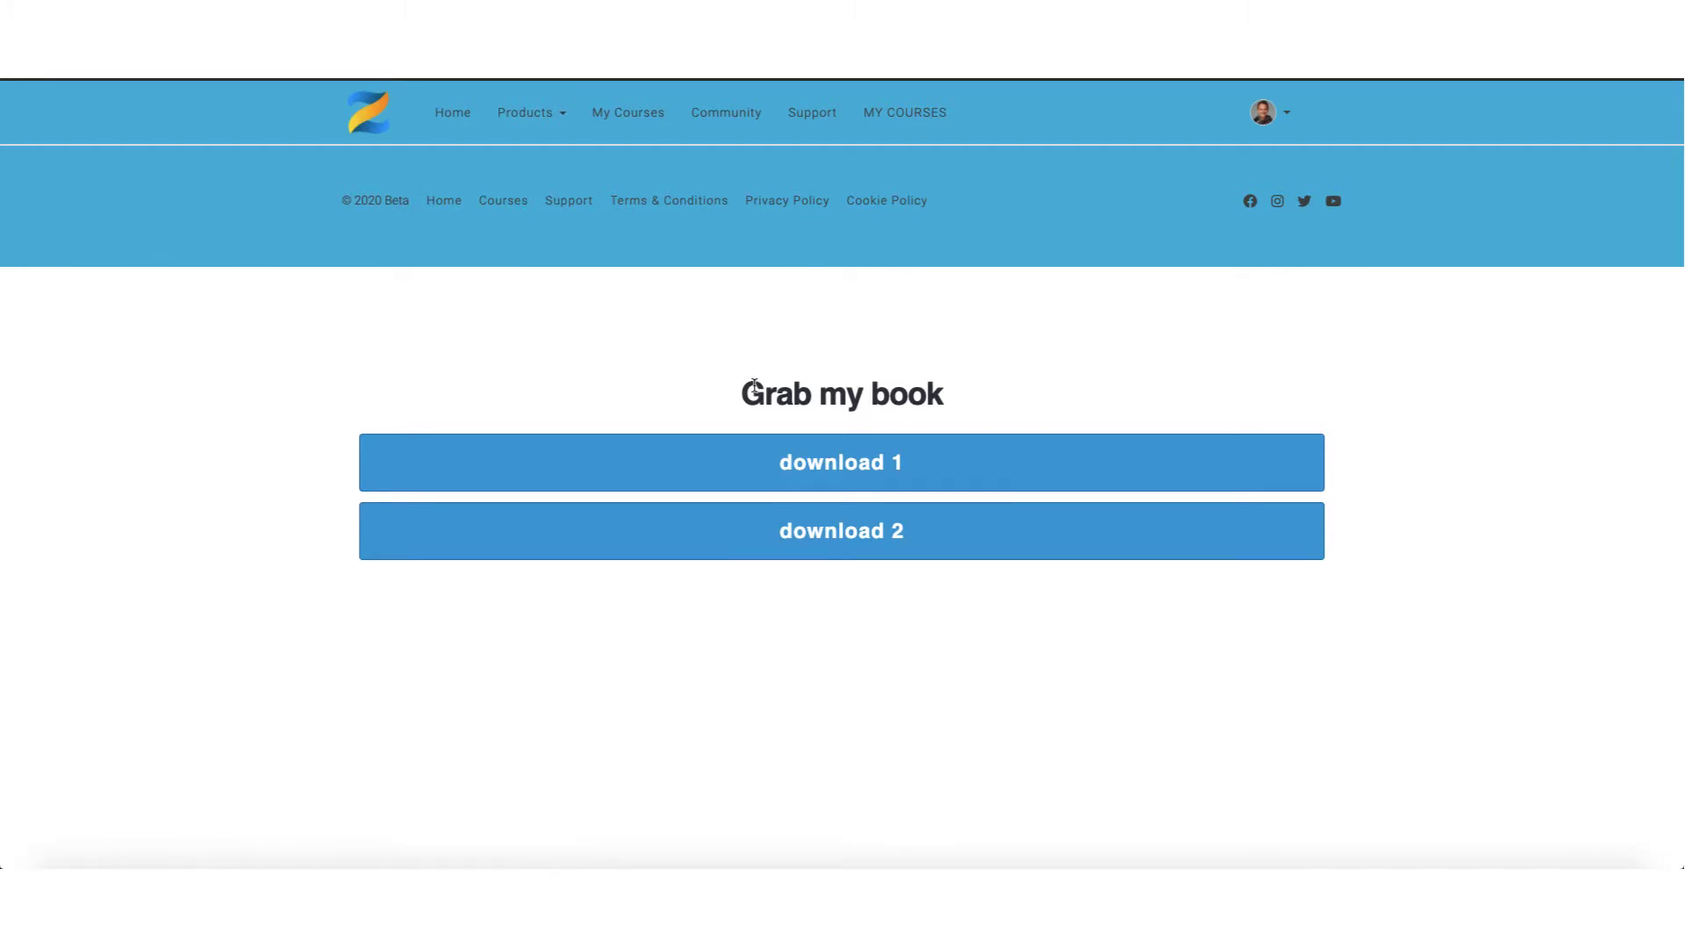
click(717, 466)
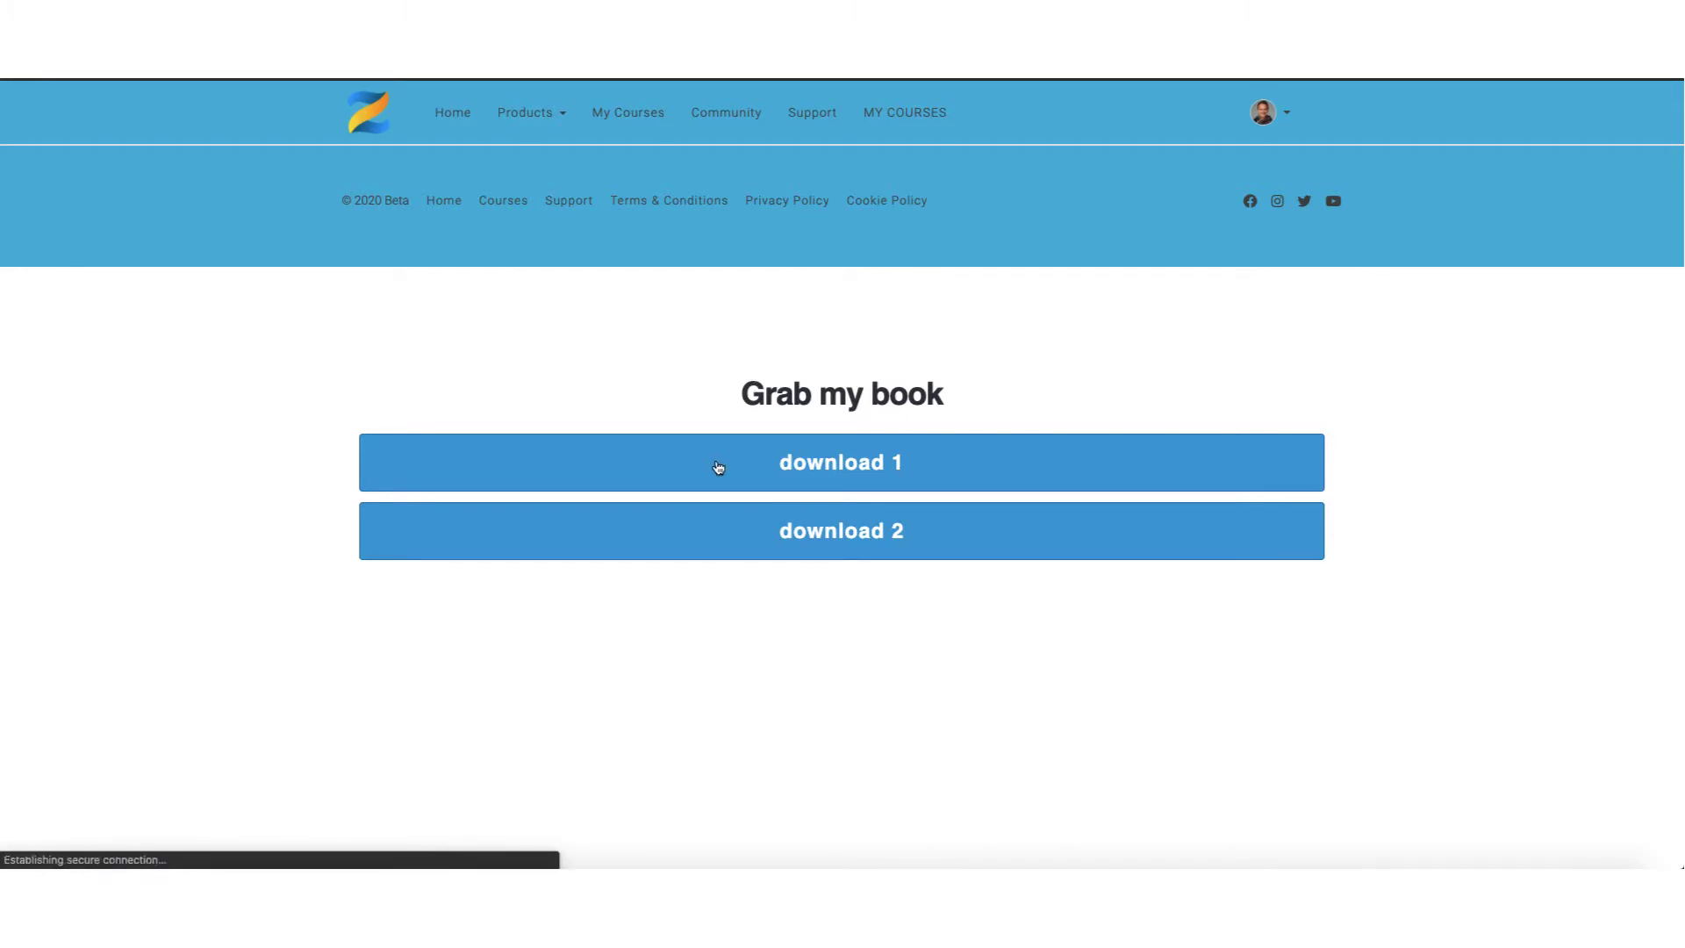